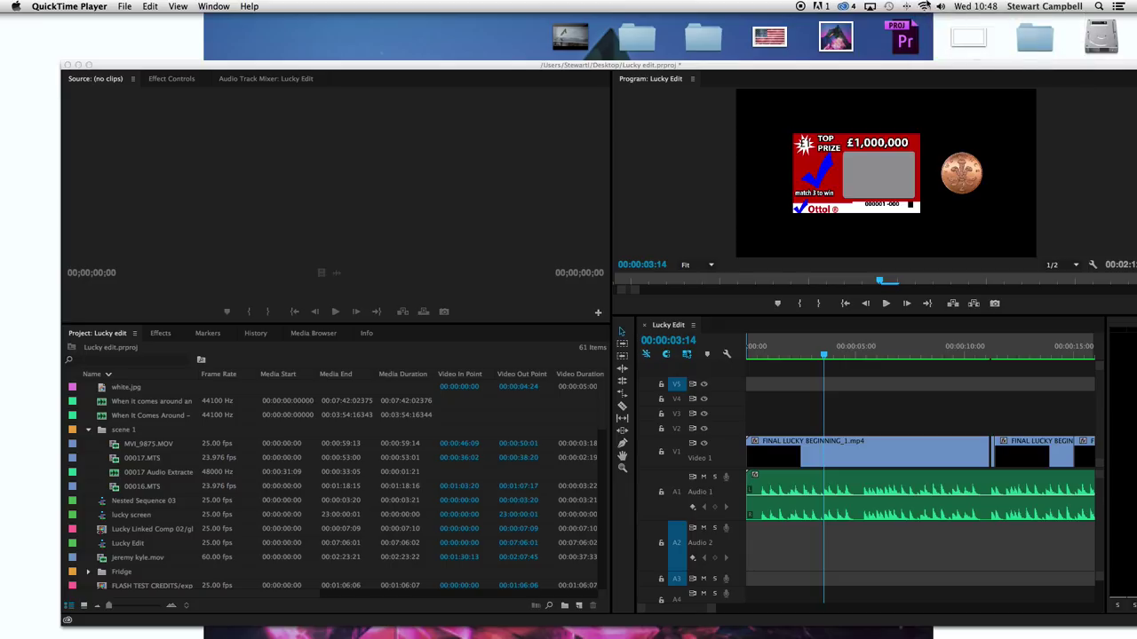
- Raise the system volume to maximum and scrub through the opening of the Lucky Edit sequence
{"action": "left_click_drag", "start_coordinate": [943, 43], "coordinate": [943, 21]}
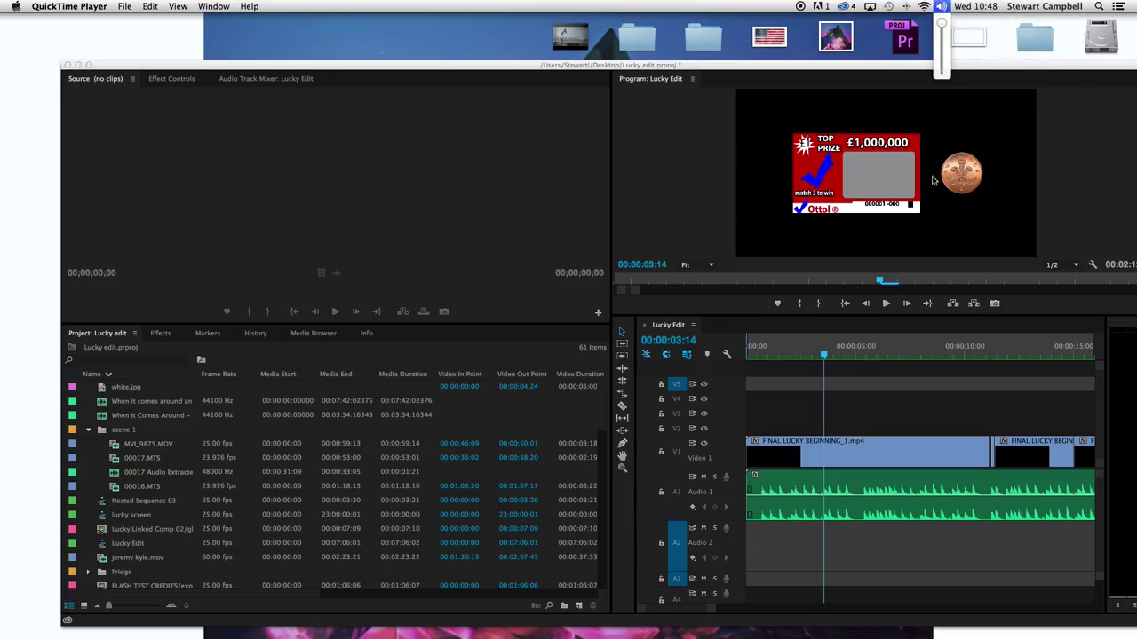
{"action": "left_click", "coordinate": [748, 93]}
{"action": "left_click", "coordinate": [802, 362]}
{"action": "left_click_drag", "start_coordinate": [824, 356], "coordinate": [873, 353]}
{"action": "left_click_drag", "start_coordinate": [857, 66], "coordinate": [719, 76]}
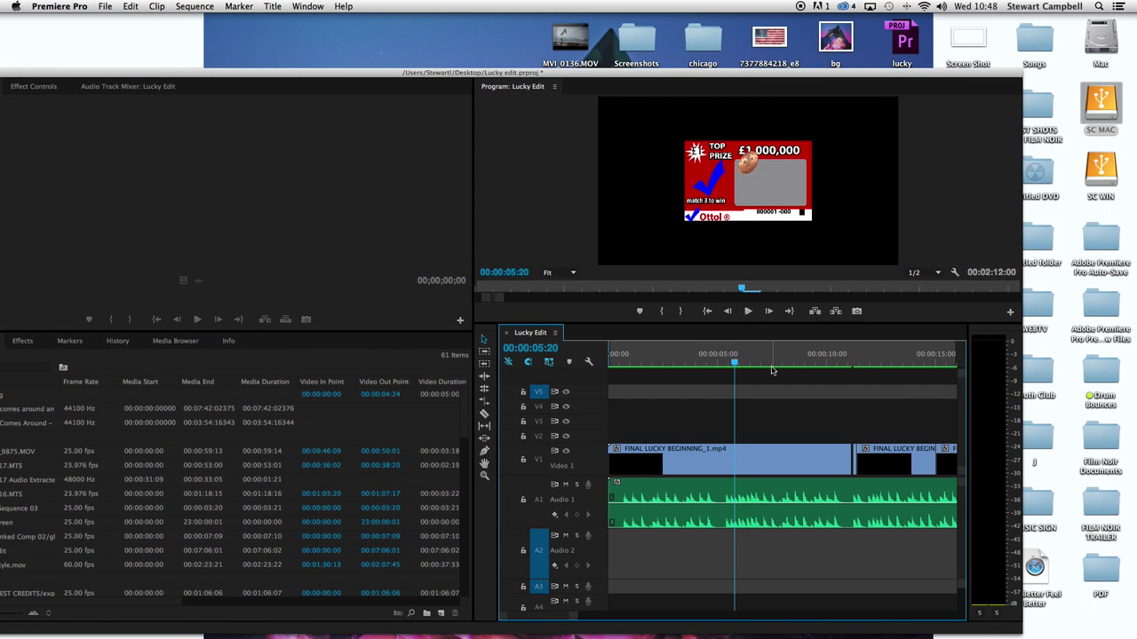
{"action": "left_click_drag", "start_coordinate": [769, 367], "coordinate": [961, 378]}
- Find the phone call scene in the sequence and play it from about 00:01:24 into the jeremy kyle.mov clip
{"action": "left_click_drag", "start_coordinate": [565, 617], "coordinate": [574, 621]}
{"action": "scroll", "coordinate": [573, 622], "scroll_direction": "right", "scroll_amount": 10}
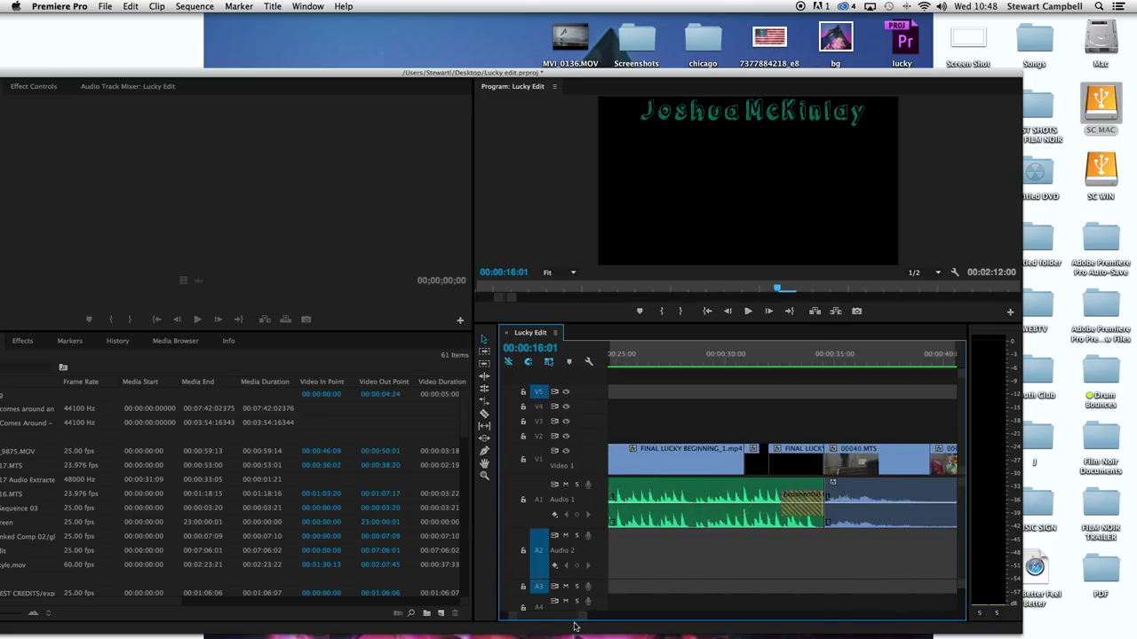
{"action": "scroll", "coordinate": [577, 628], "scroll_direction": "right", "scroll_amount": 20}
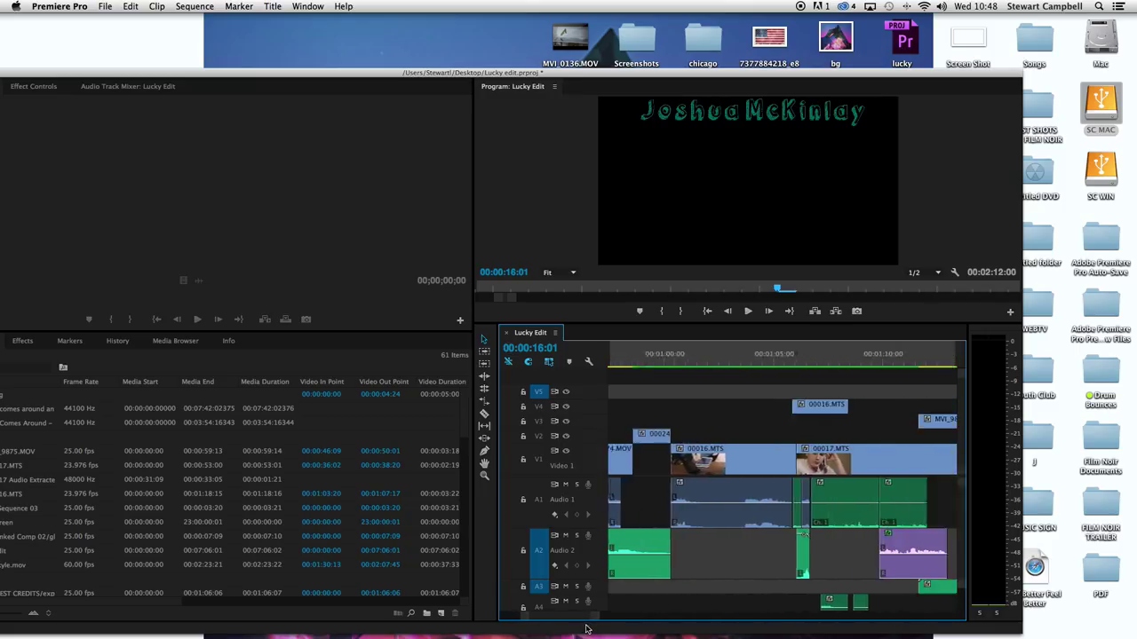
{"action": "scroll", "coordinate": [588, 630], "scroll_direction": "right", "scroll_amount": 10}
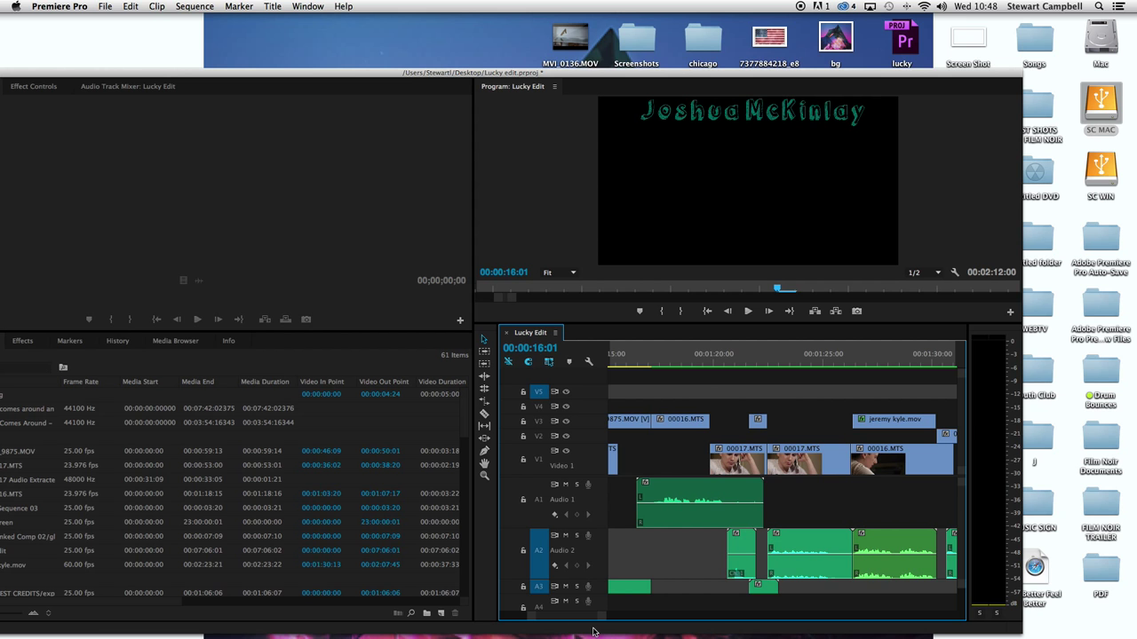
{"action": "left_click", "coordinate": [793, 356]}
{"action": "key", "text": "space"}
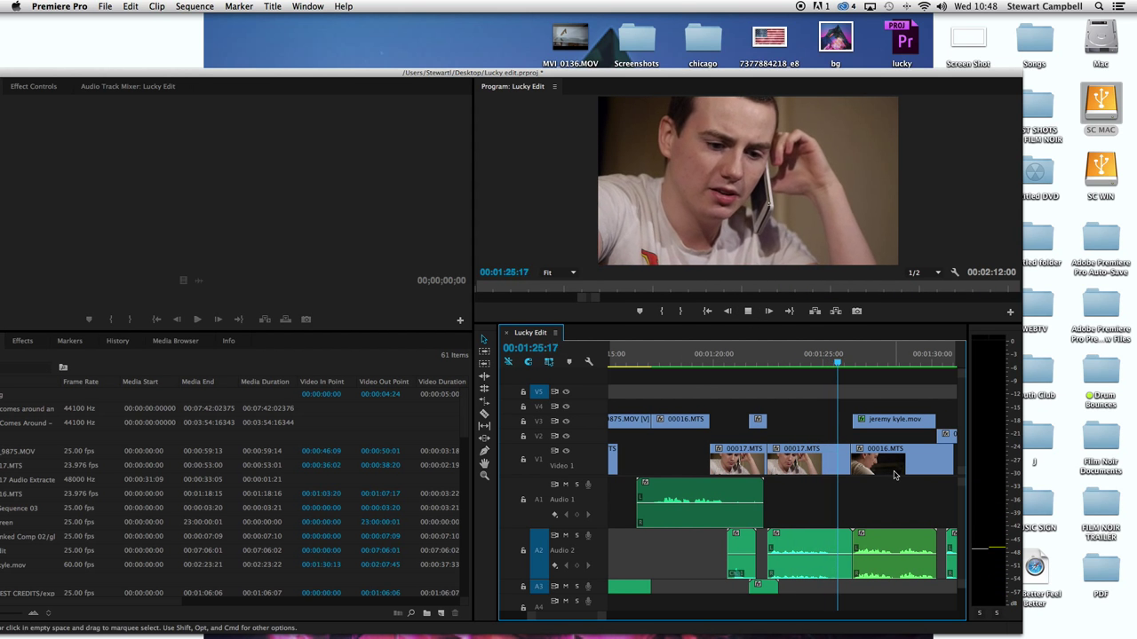
{"action": "key", "text": "space"}
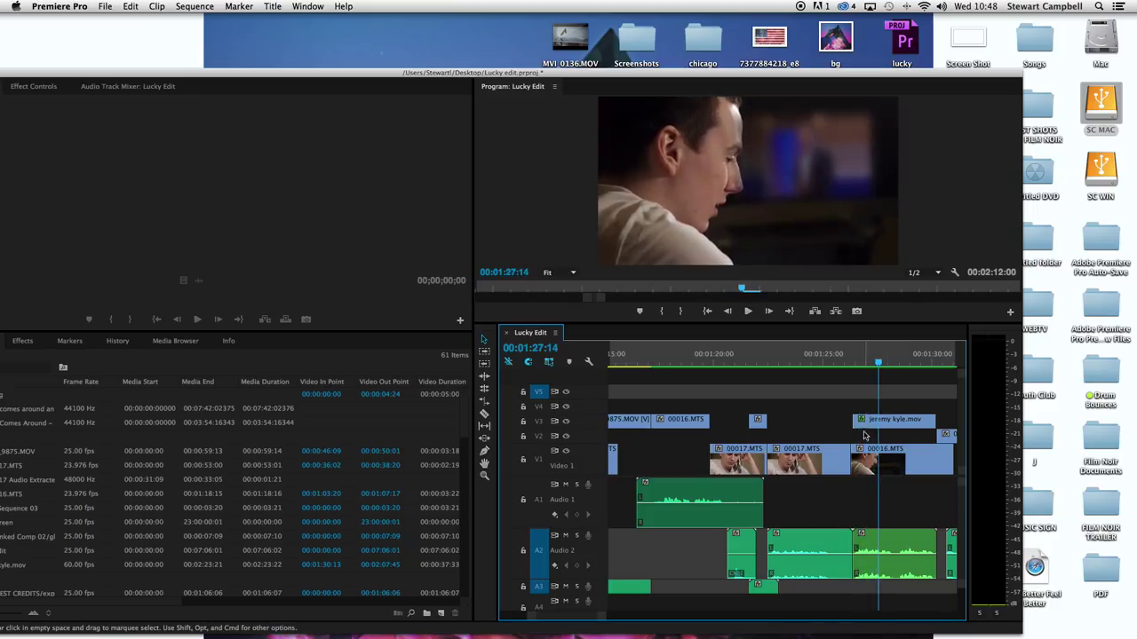
- Mute the Audio 5 track that runs beneath the jeremy kyle.mov clip
{"action": "key", "text": "="}
{"action": "key", "text": "="}
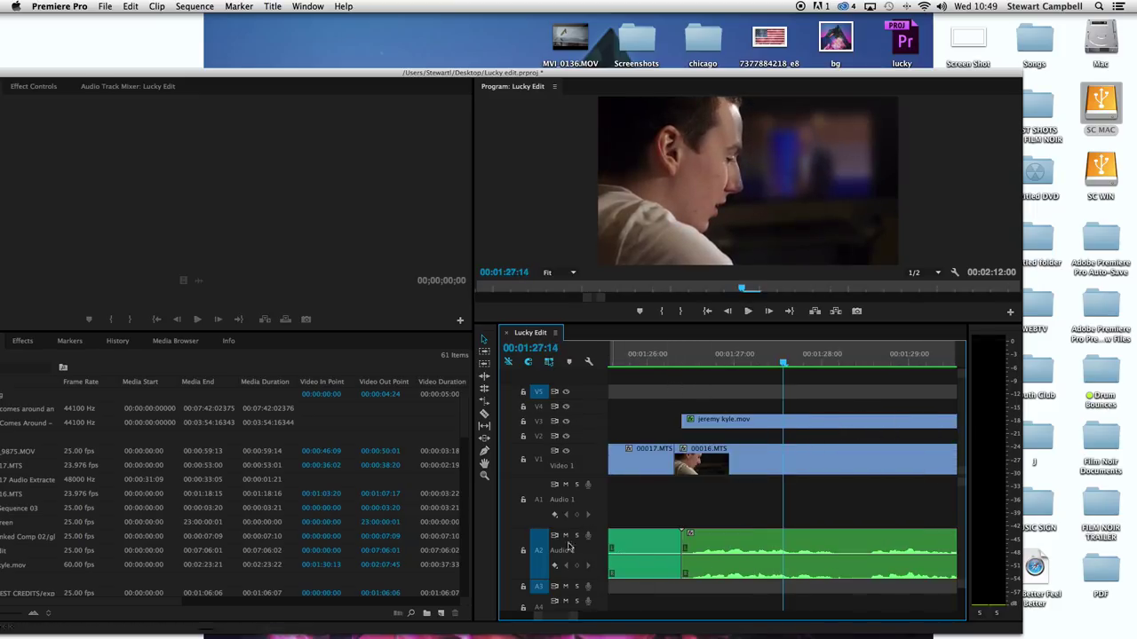
{"action": "left_click_drag", "start_coordinate": [960, 590], "coordinate": [960, 602]}
{"action": "left_click", "coordinate": [567, 575]}
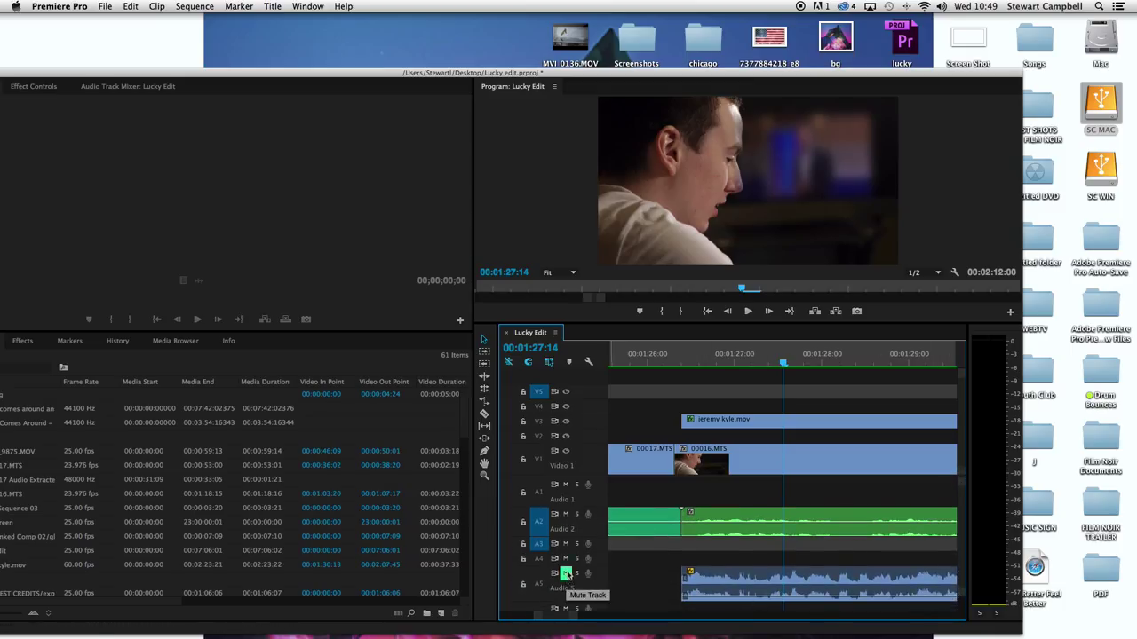
- Play the cut from 00017.MTS into 00016.MTS to check where the jeremy kyle.mov overlay starts
{"action": "left_click", "coordinate": [666, 357]}
{"action": "key", "text": "space"}
{"action": "key", "text": "space"}
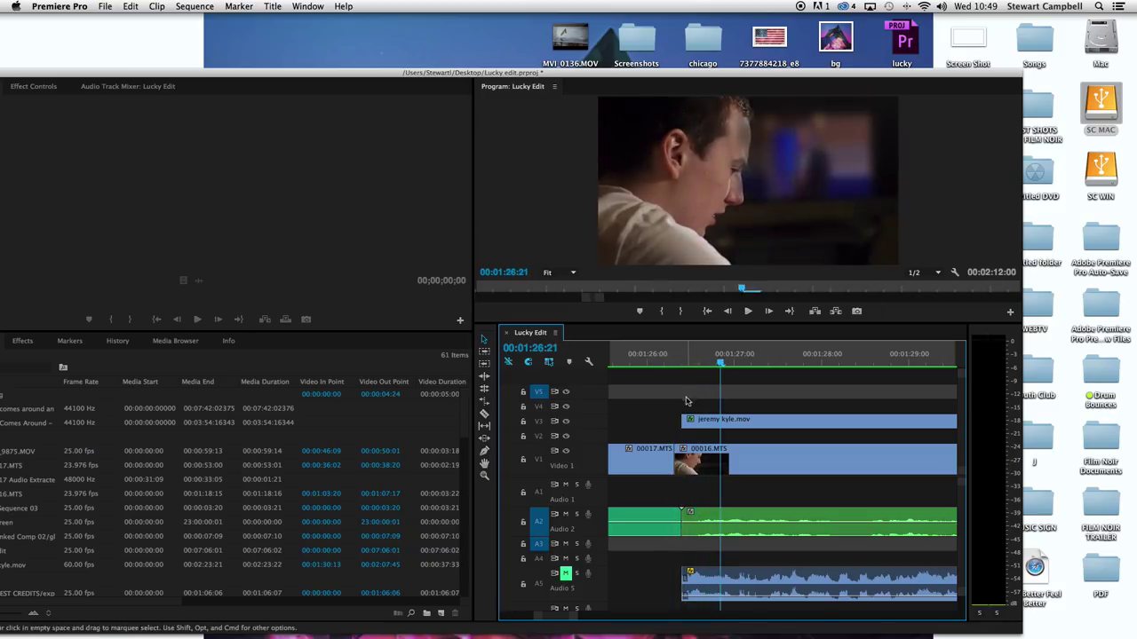
{"action": "mouse_move", "coordinate": [685, 422]}
{"action": "left_mouse_down"}
{"action": "mouse_move", "coordinate": [700, 422]}
{"action": "mouse_move", "coordinate": [686, 421]}
{"action": "left_mouse_up"}
{"action": "left_click", "coordinate": [669, 359]}
{"action": "key", "text": "space"}
{"action": "key", "text": "space"}
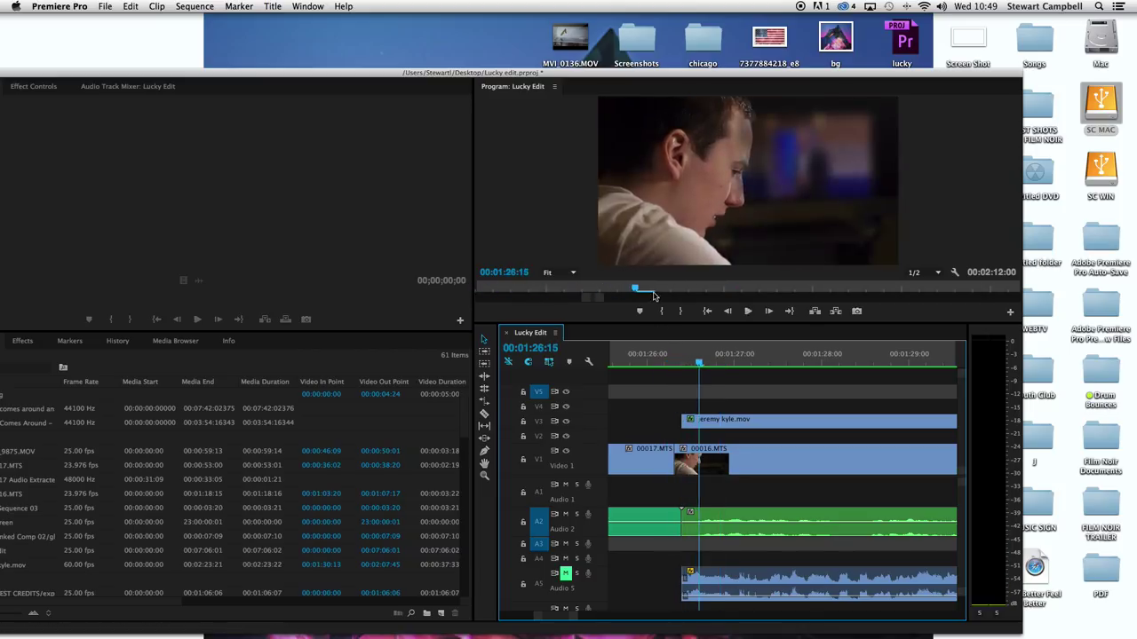
- Show the effect settings of the jeremy kyle.mov clip on video track V3
{"action": "left_click", "coordinate": [704, 426]}
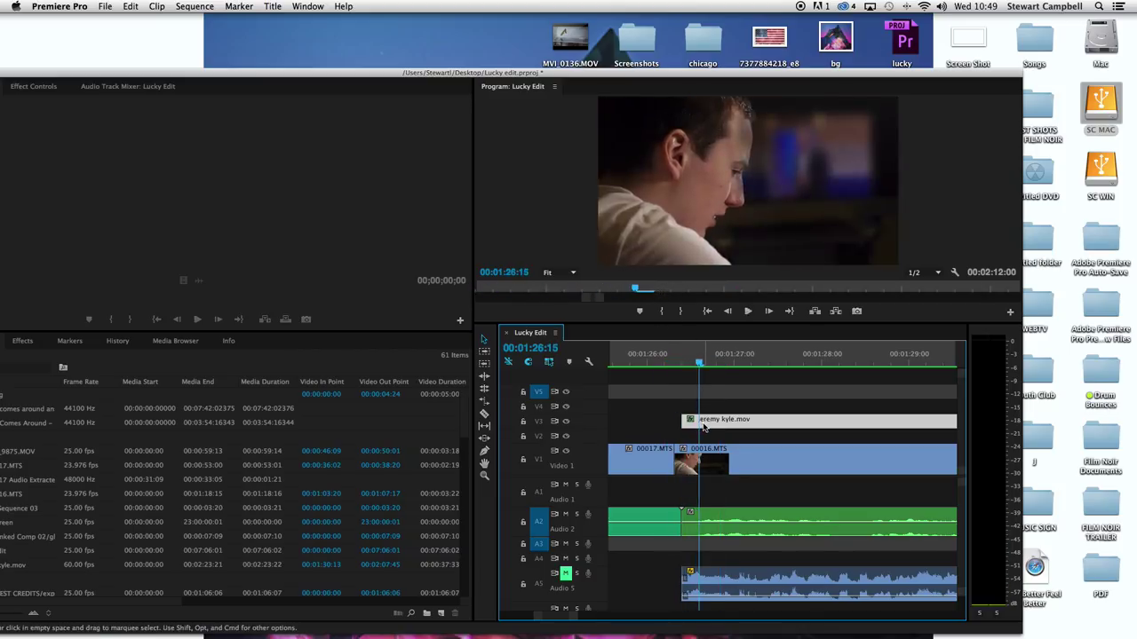
{"action": "left_click_drag", "start_coordinate": [74, 75], "coordinate": [218, 64]}
{"action": "left_click", "coordinate": [190, 79]}
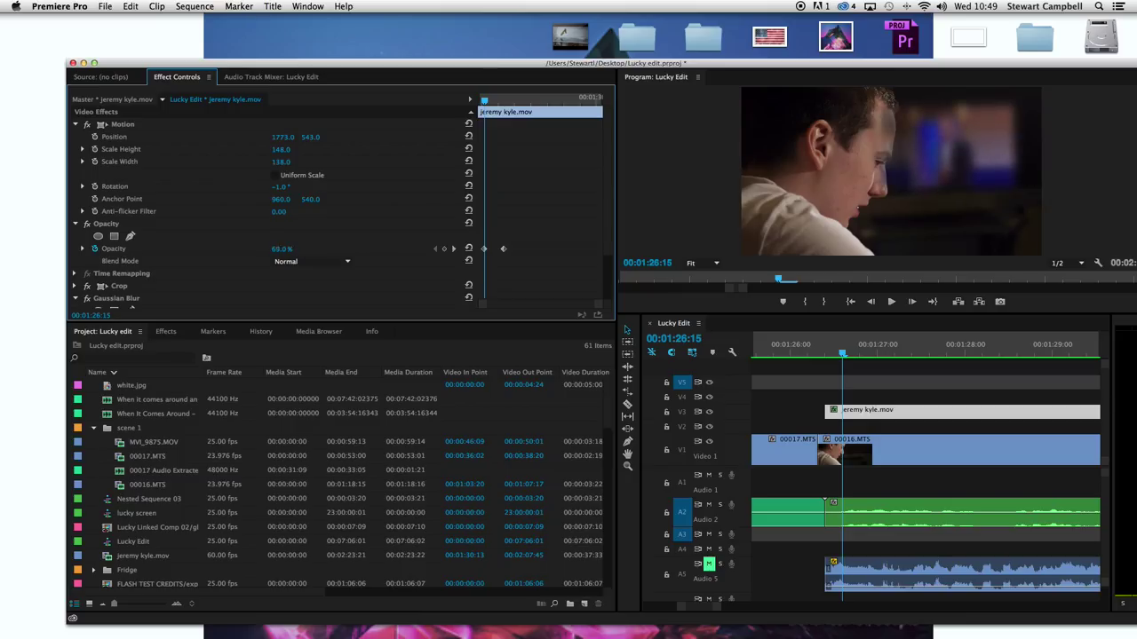
- Move the jeremy kyle.mov clip down to video track V2, keeping its start time, and play it back
{"action": "mouse_move", "coordinate": [851, 414]}
{"action": "left_mouse_down"}
{"action": "mouse_move", "coordinate": [860, 429]}
{"action": "mouse_move", "coordinate": [853, 418]}
{"action": "left_mouse_up"}
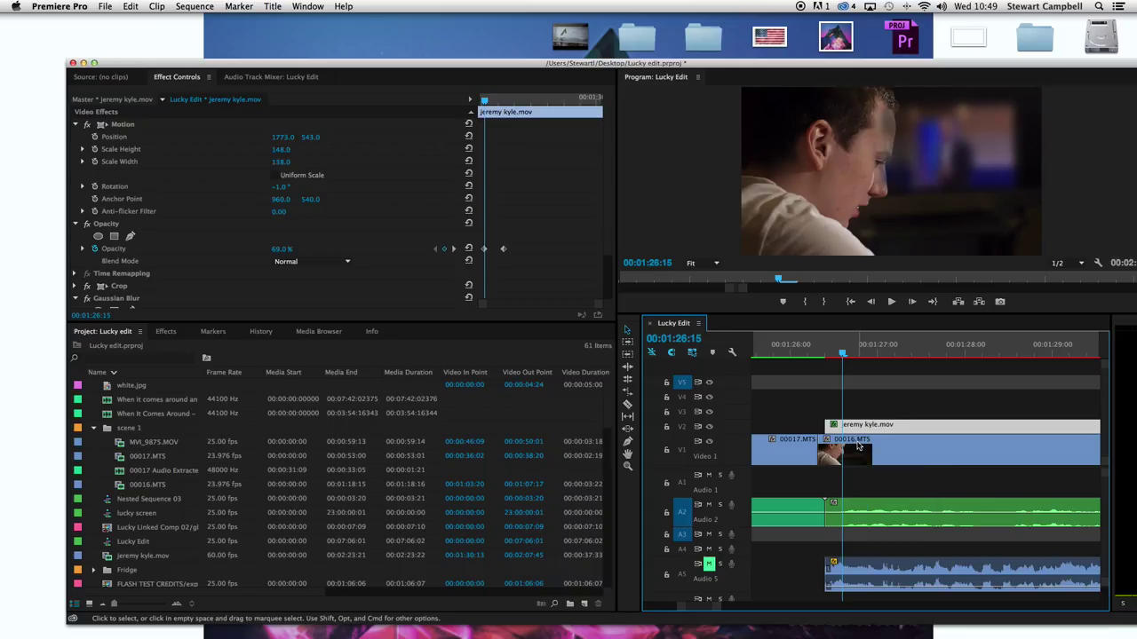
{"action": "mouse_move", "coordinate": [858, 447]}
{"action": "left_mouse_down"}
{"action": "mouse_move", "coordinate": [856, 406]}
{"action": "mouse_move", "coordinate": [856, 441]}
{"action": "mouse_move", "coordinate": [857, 412]}
{"action": "mouse_move", "coordinate": [855, 439]}
{"action": "mouse_move", "coordinate": [854, 413]}
{"action": "mouse_move", "coordinate": [854, 425]}
{"action": "left_mouse_up"}
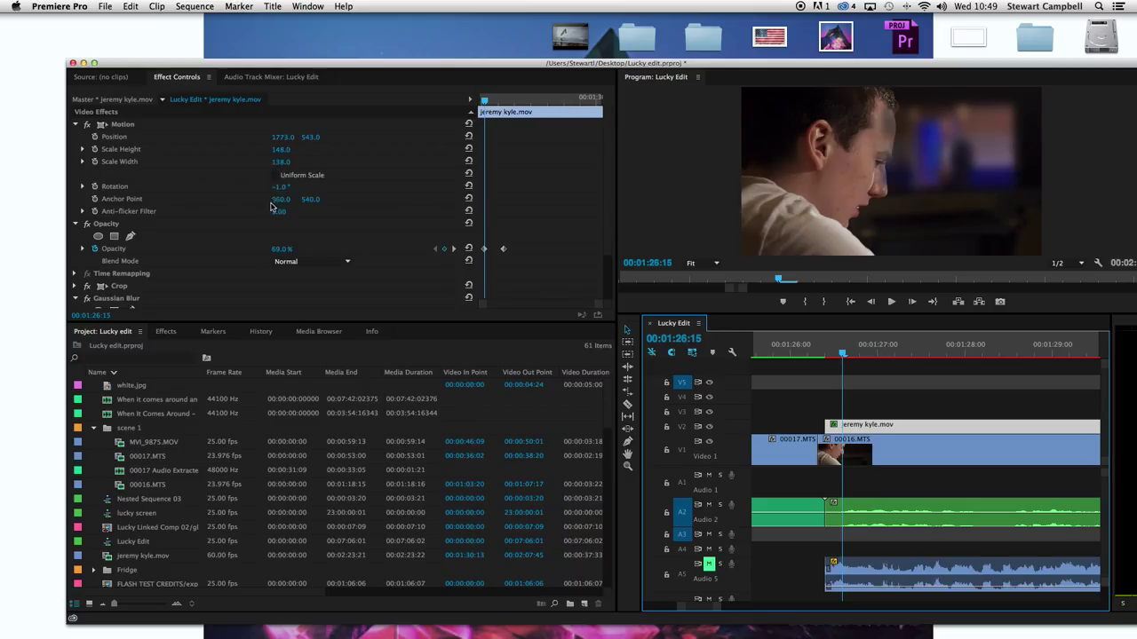
{"action": "key", "text": "space"}
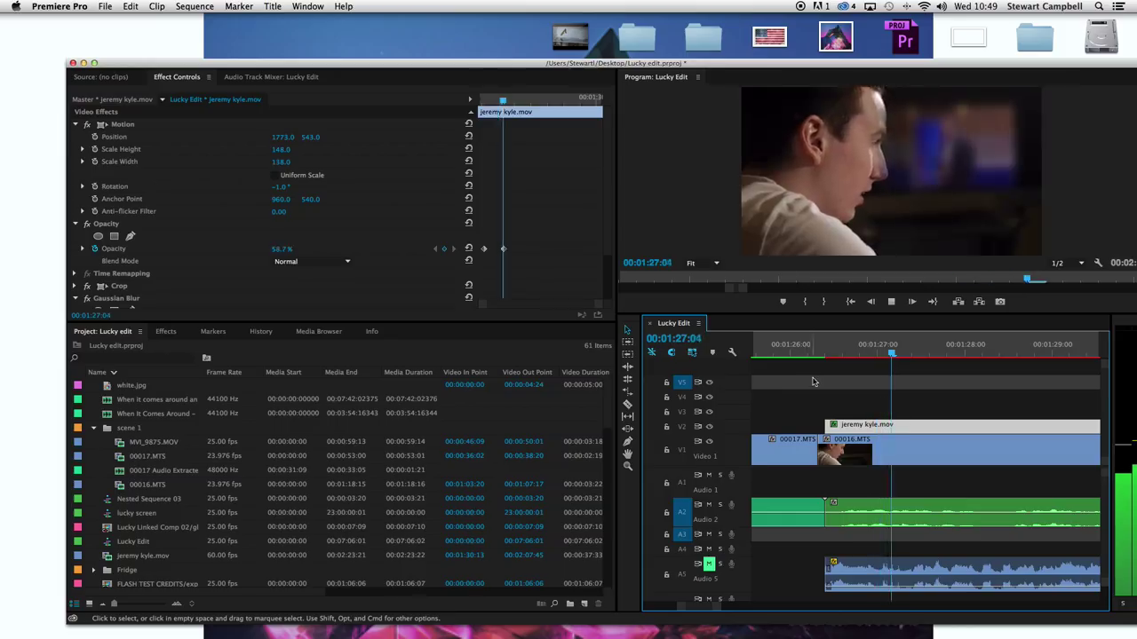
{"action": "key", "text": "space"}
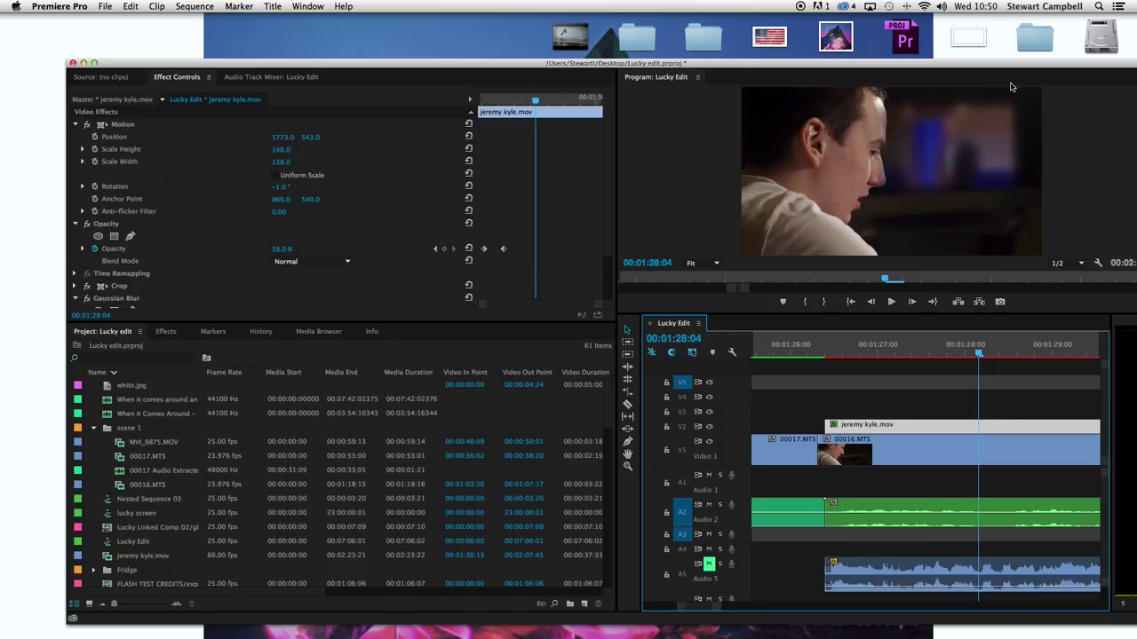
- Set the jeremy kyle.mov clip to scale height 192, scale width 161 and horizontal position 1916, and play the scene
{"action": "left_click_drag", "start_coordinate": [286, 165], "coordinate": [299, 136]}
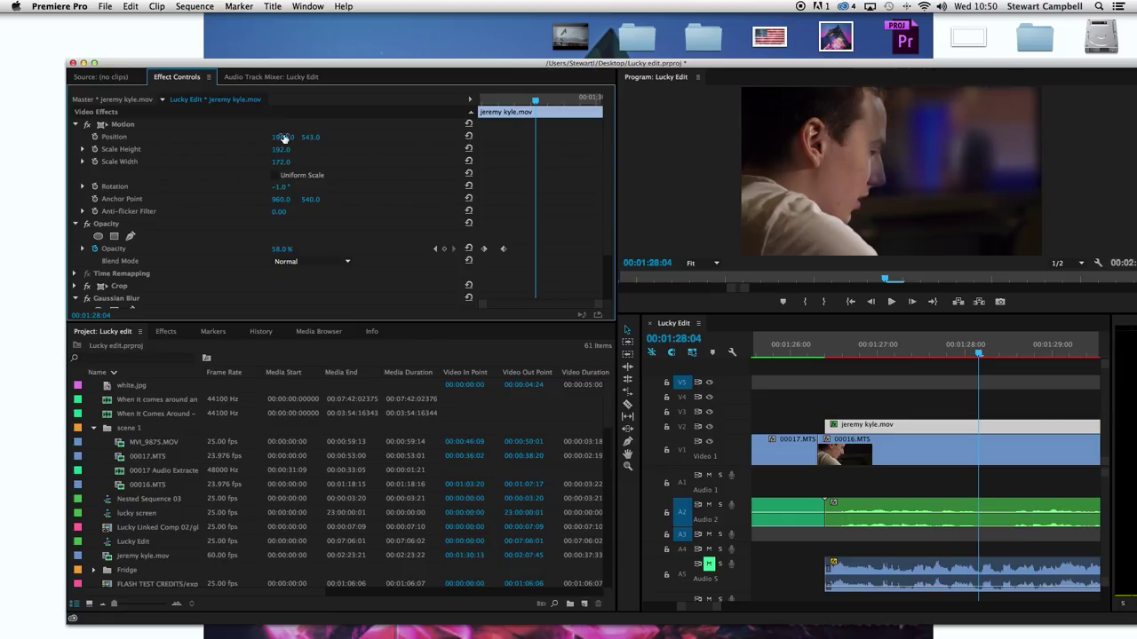
{"action": "left_click_drag", "start_coordinate": [281, 162], "coordinate": [274, 162]}
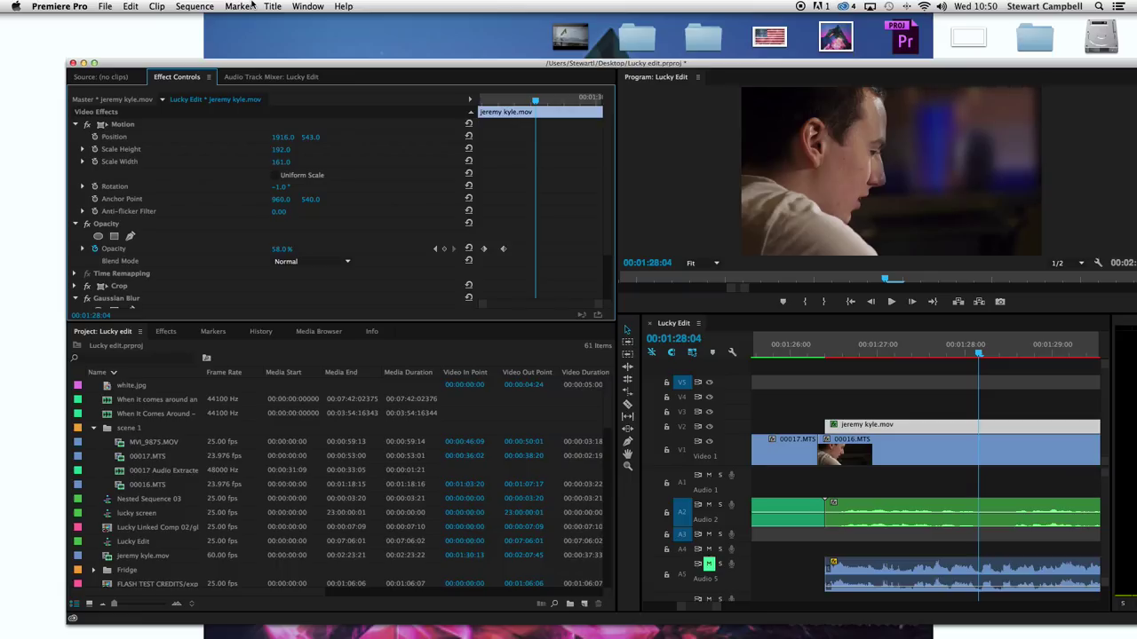
{"action": "left_click", "coordinate": [801, 353]}
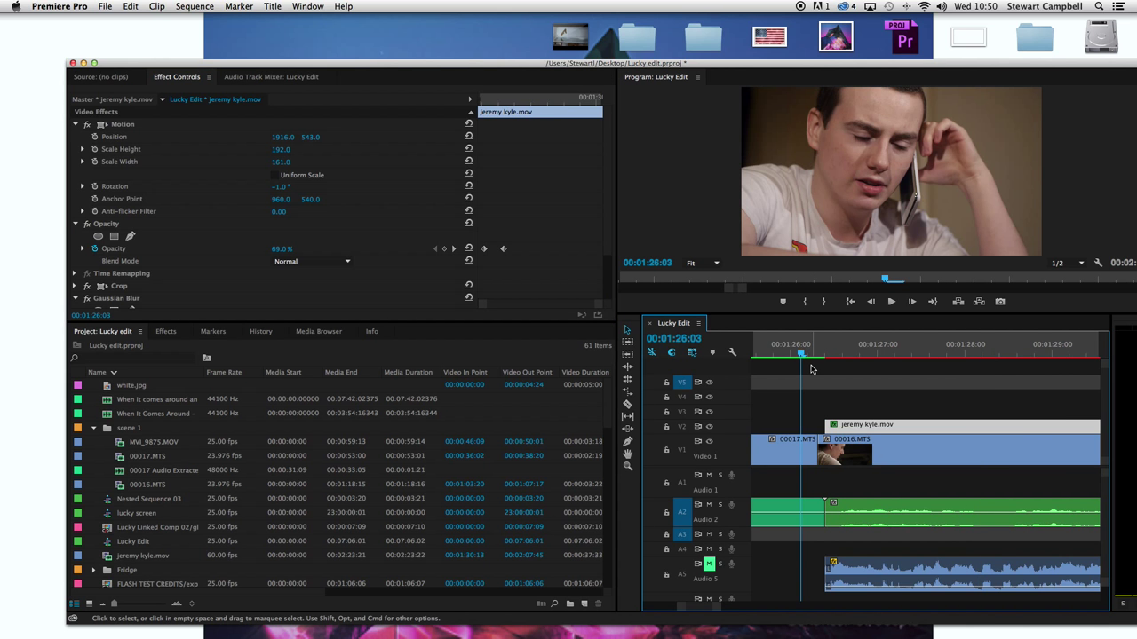
{"action": "key", "text": "space"}
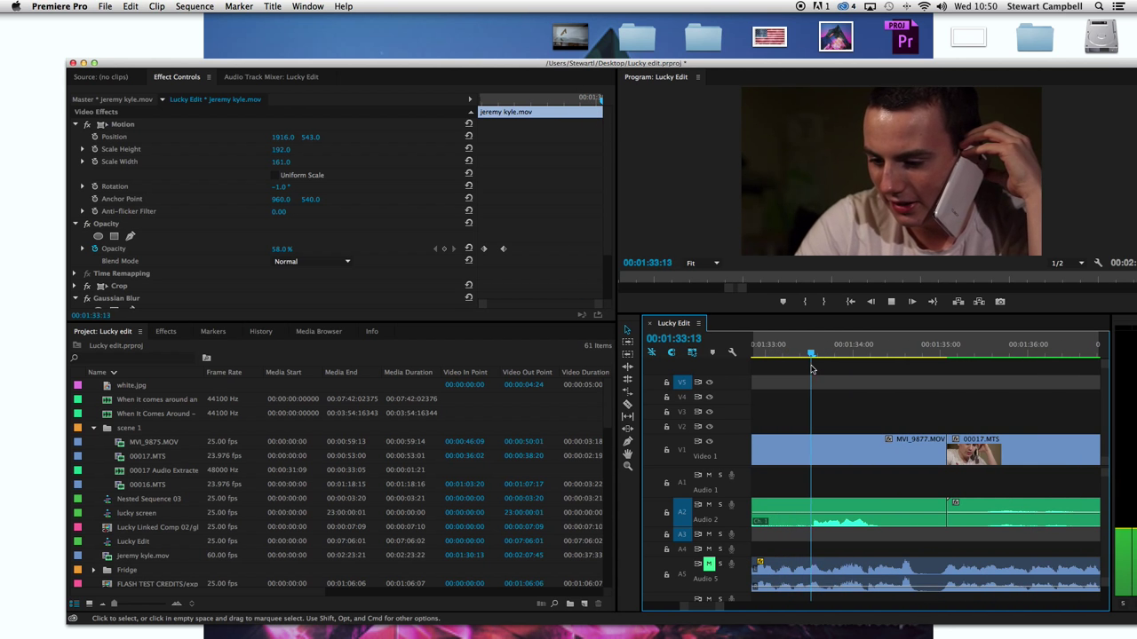
{"action": "key", "text": "space"}
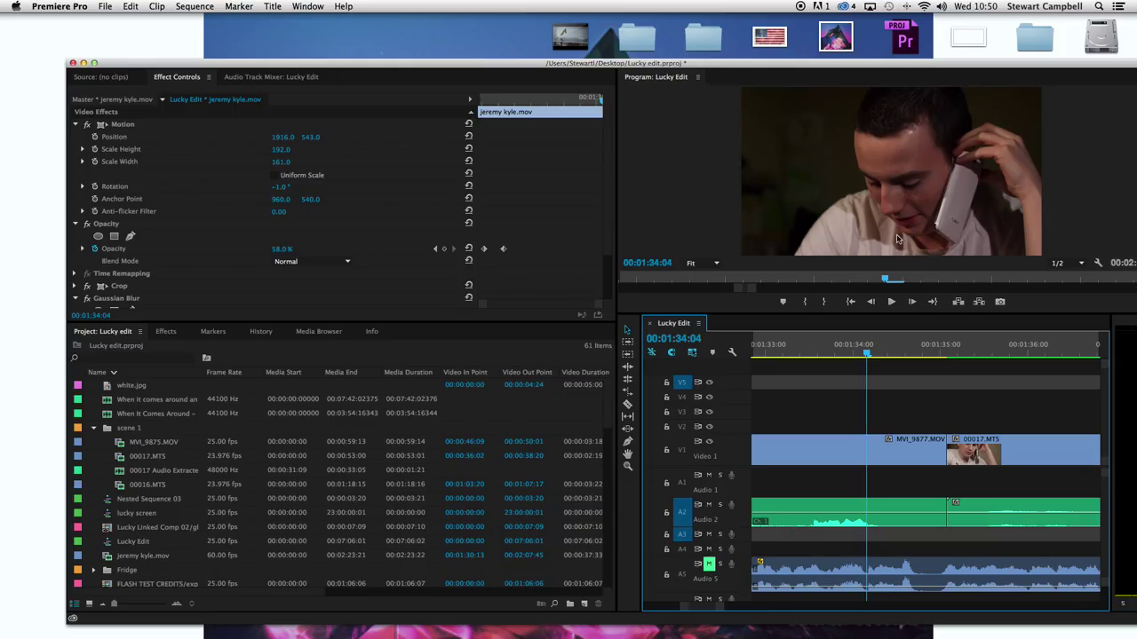
- Extend the start of the jeremy kyle.mov clip back to the first frame of 00016.MTS at 00:01:26:08
{"action": "left_click_drag", "start_coordinate": [865, 353], "coordinate": [754, 366]}
{"action": "key", "text": "minus"}
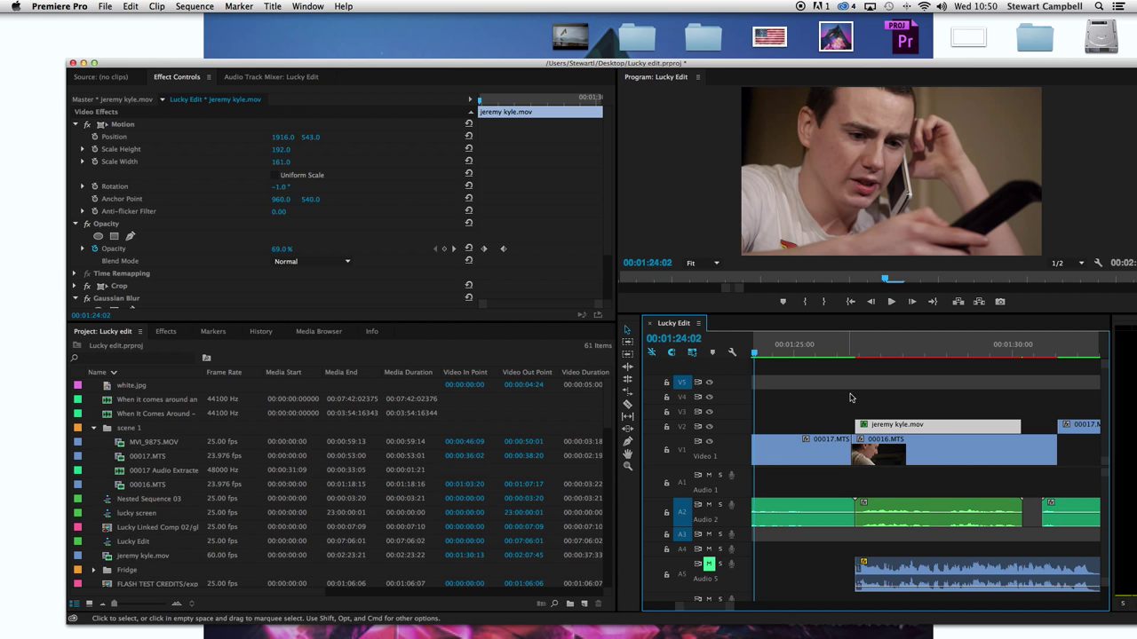
{"action": "key", "text": "space"}
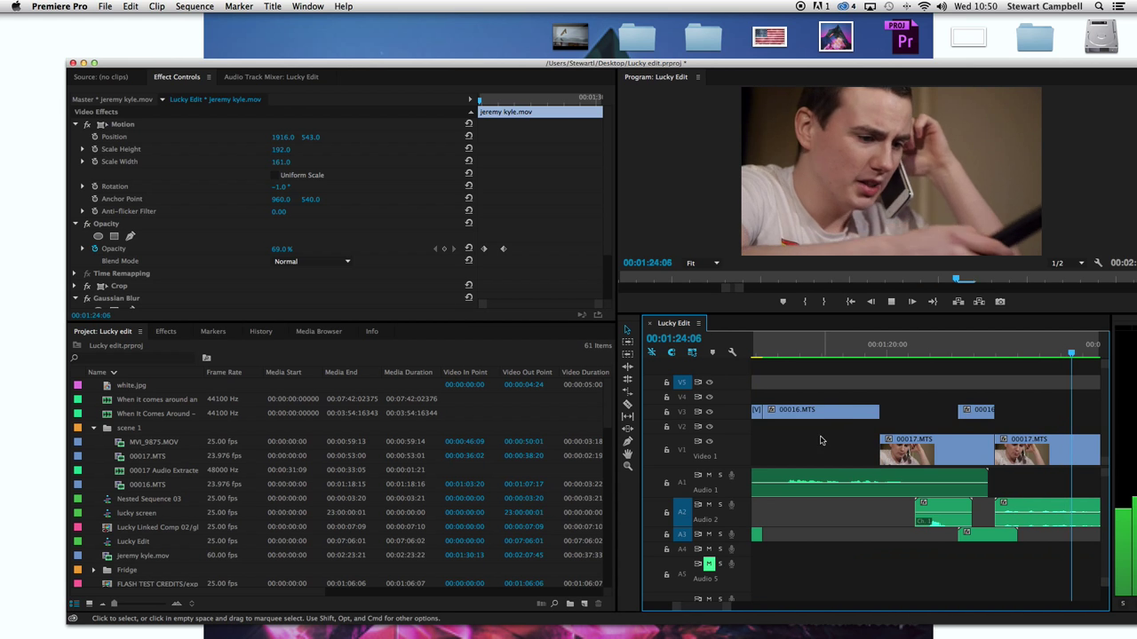
{"action": "key", "text": "space"}
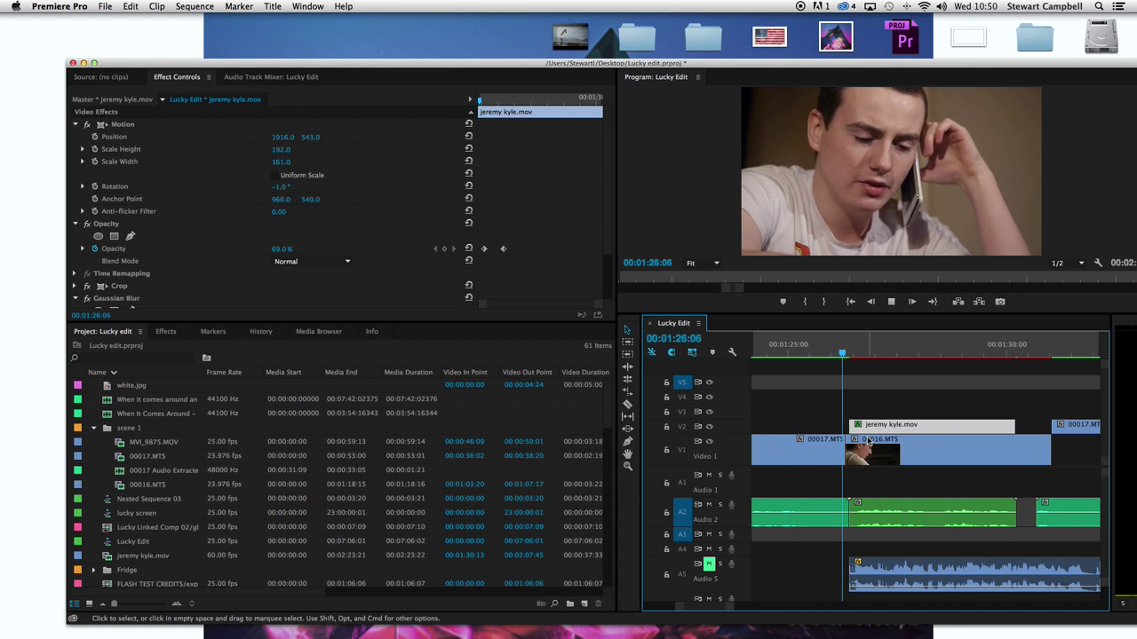
{"action": "key", "text": "Right"}
{"action": "key", "text": "Right"}
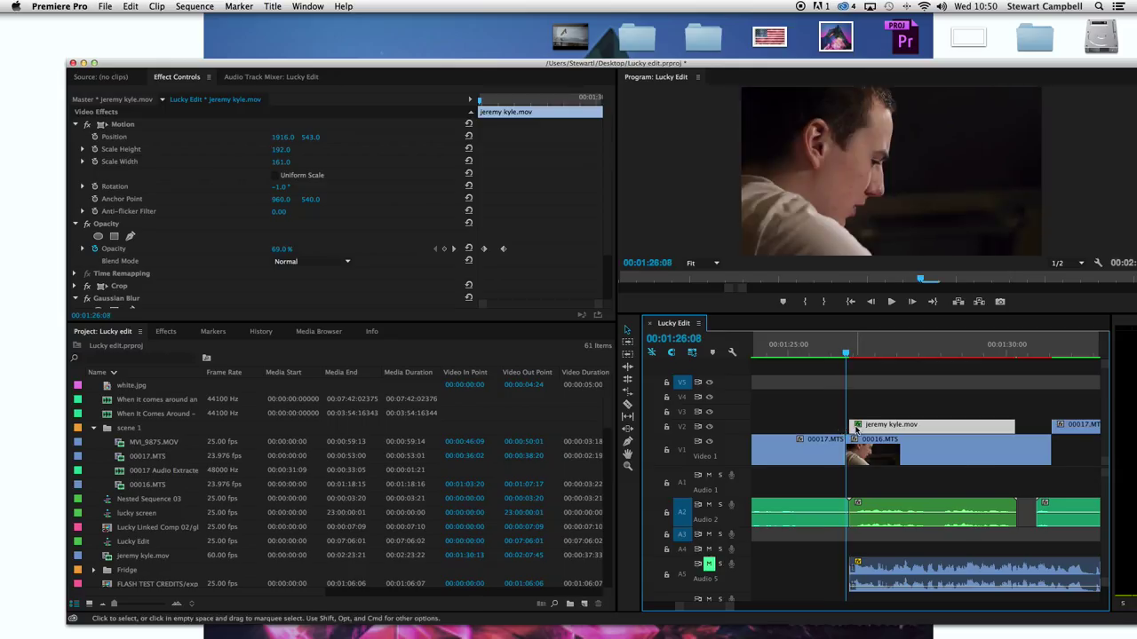
{"action": "left_click_drag", "start_coordinate": [851, 426], "coordinate": [847, 427]}
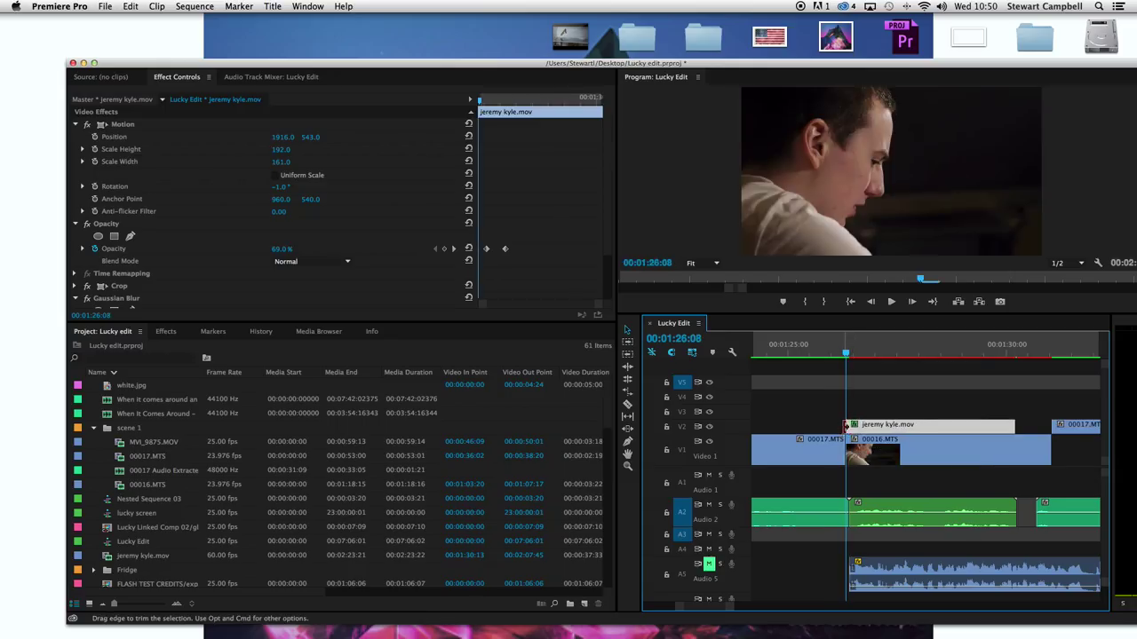
- Extend the end of the jeremy kyle.mov clip to the end of the 00016.MTS clip beneath it
{"action": "left_click", "coordinate": [1013, 426]}
{"action": "left_click", "coordinate": [1009, 362]}
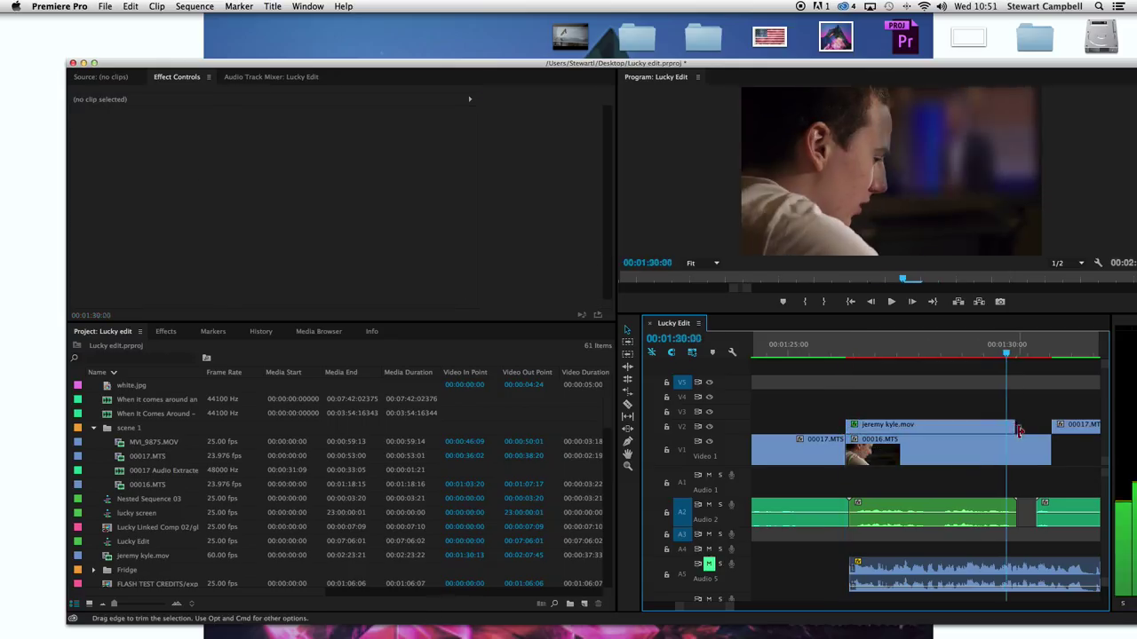
{"action": "left_click_drag", "start_coordinate": [1019, 431], "coordinate": [1051, 427]}
- Play through the scene and delete the Audio 2 clip under the gap between 00017.MTS and 00016.MTS near 00:01:45
{"action": "key", "text": "space"}
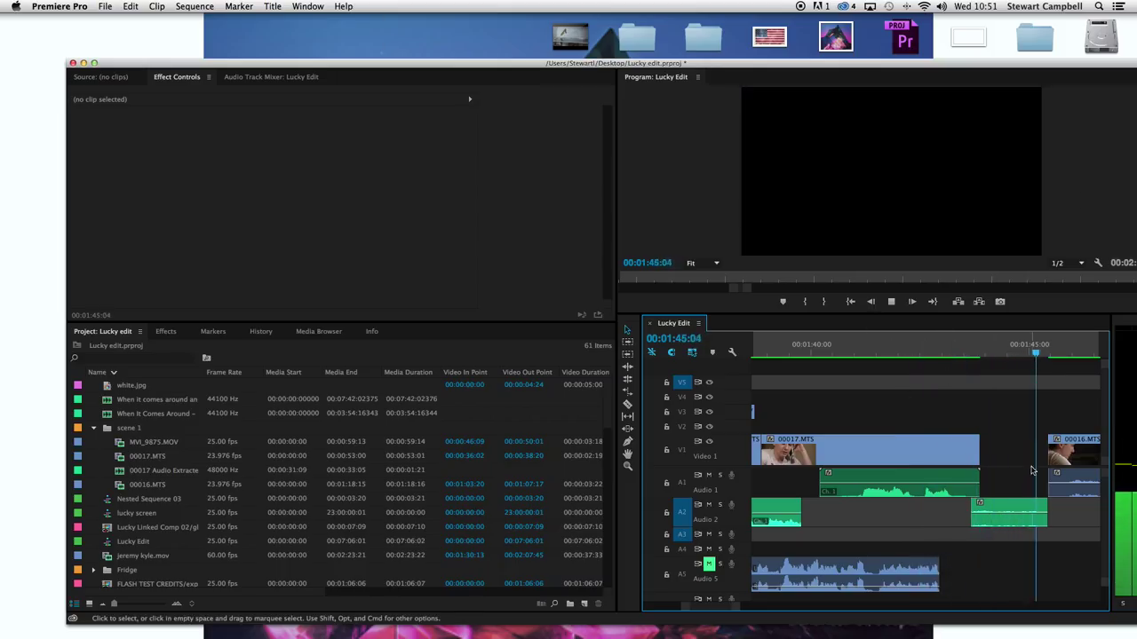
{"action": "left_click", "coordinate": [1024, 502]}
{"action": "key", "text": "Delete"}
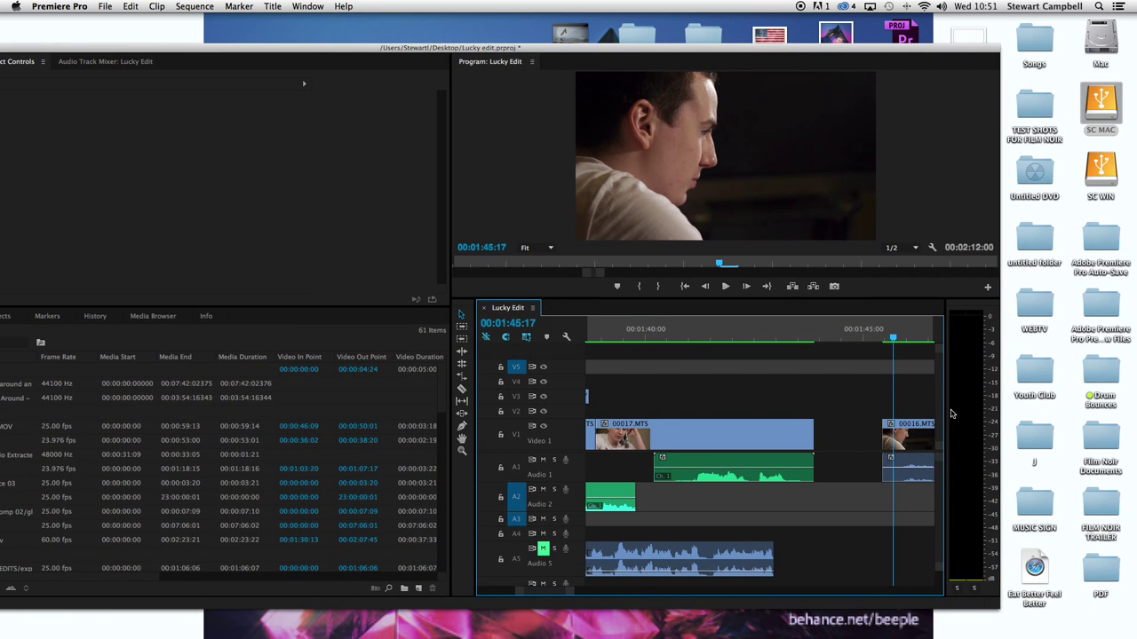
{"action": "left_click", "coordinate": [858, 337]}
{"action": "key", "text": "space"}
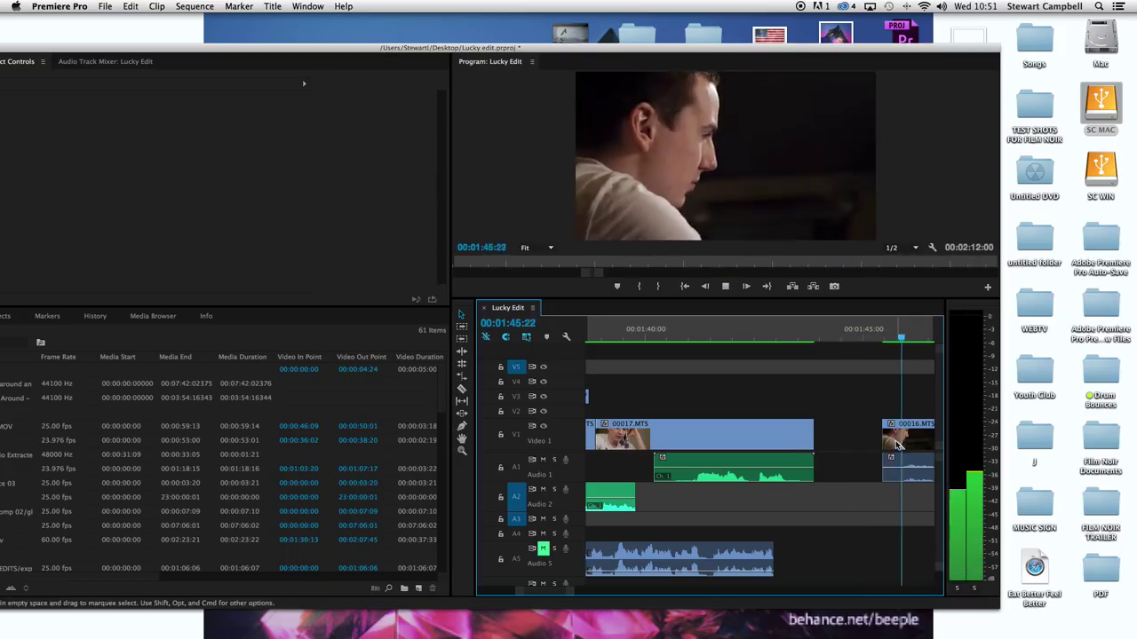
{"action": "key", "text": "space"}
- Close the gap by moving the last 00016.MTS clip and its audio against the end of 00017.MTS, and play the join
{"action": "key", "text": "minus"}
{"action": "key", "text": "minus"}
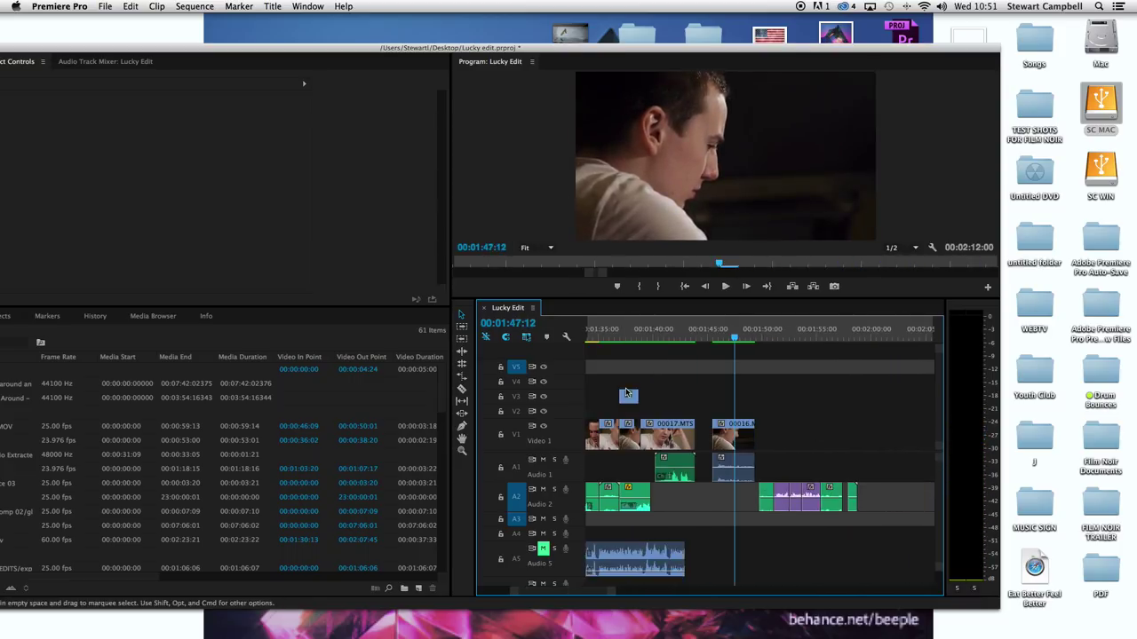
{"action": "left_click_drag", "start_coordinate": [730, 444], "coordinate": [713, 444]}
{"action": "left_click", "coordinate": [680, 330]}
{"action": "key", "text": "space"}
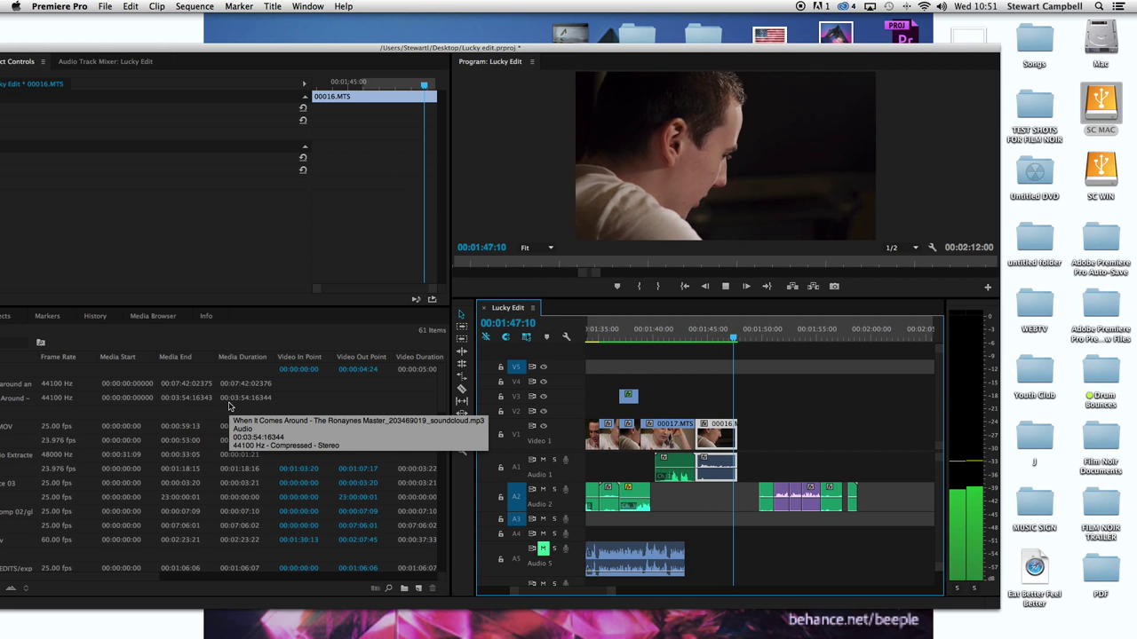
{"action": "key", "text": "space"}
- Load 00017.MTS from the scene 1 bin into the Source Monitor and play it past its marked range
{"action": "left_click_drag", "start_coordinate": [184, 44], "coordinate": [292, 40]}
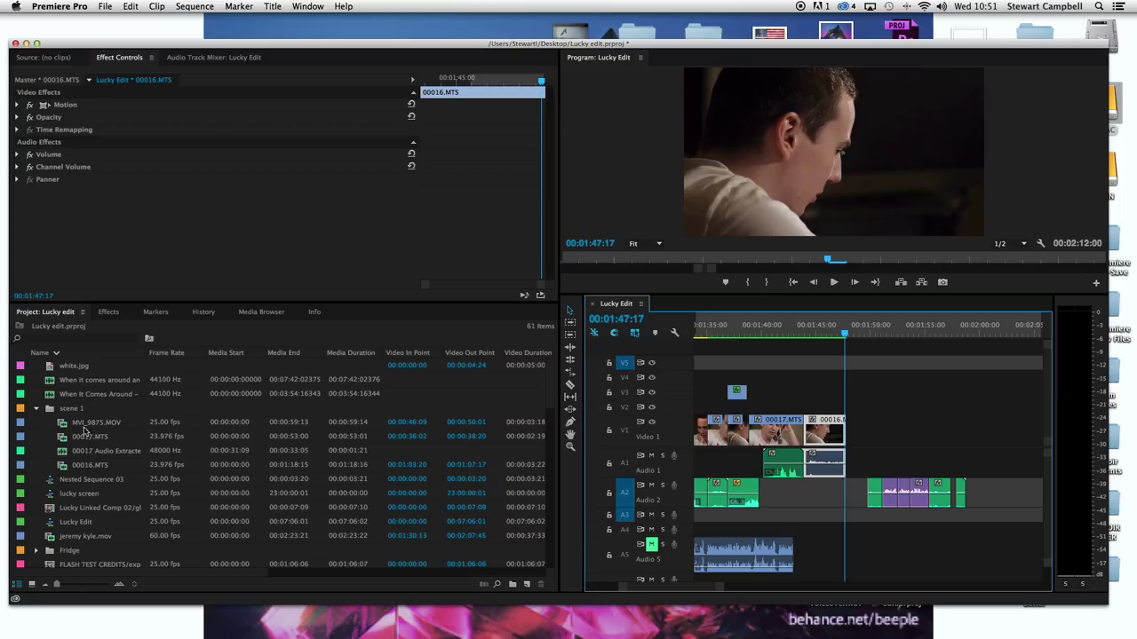
{"action": "left_click", "coordinate": [91, 468]}
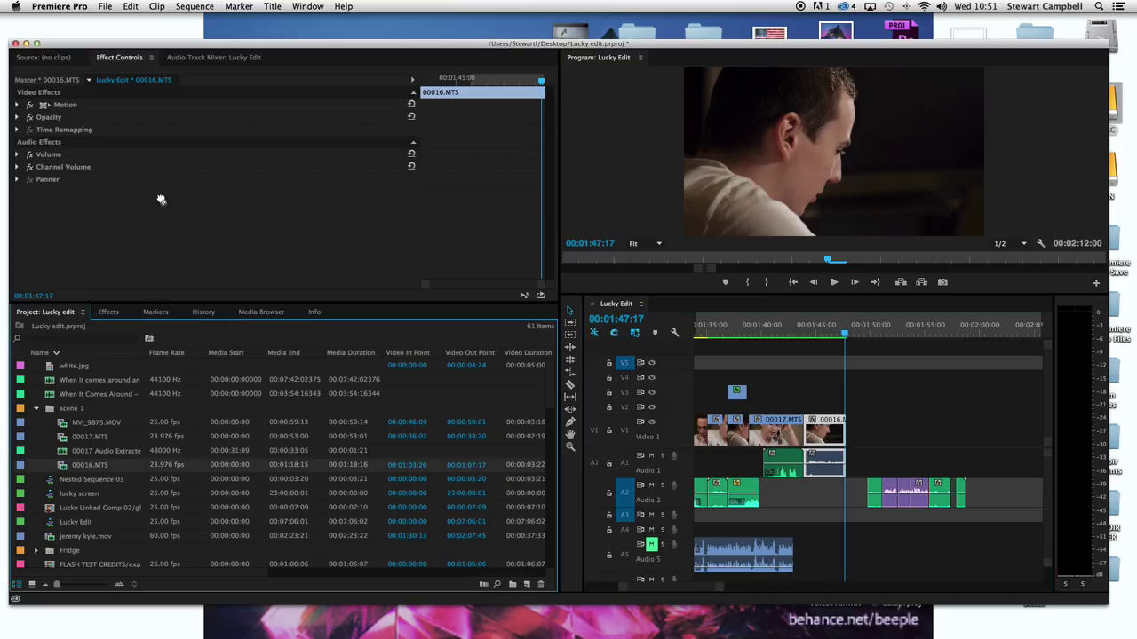
{"action": "left_click", "coordinate": [62, 58]}
{"action": "left_click_drag", "start_coordinate": [96, 466], "coordinate": [190, 134]}
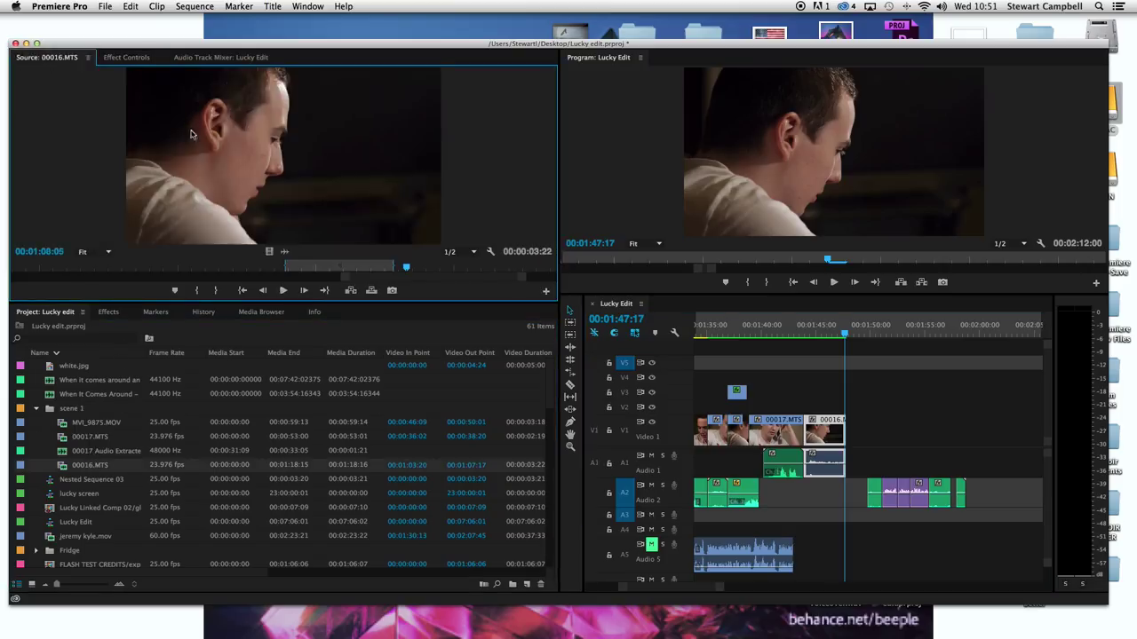
{"action": "left_click_drag", "start_coordinate": [89, 435], "coordinate": [190, 222]}
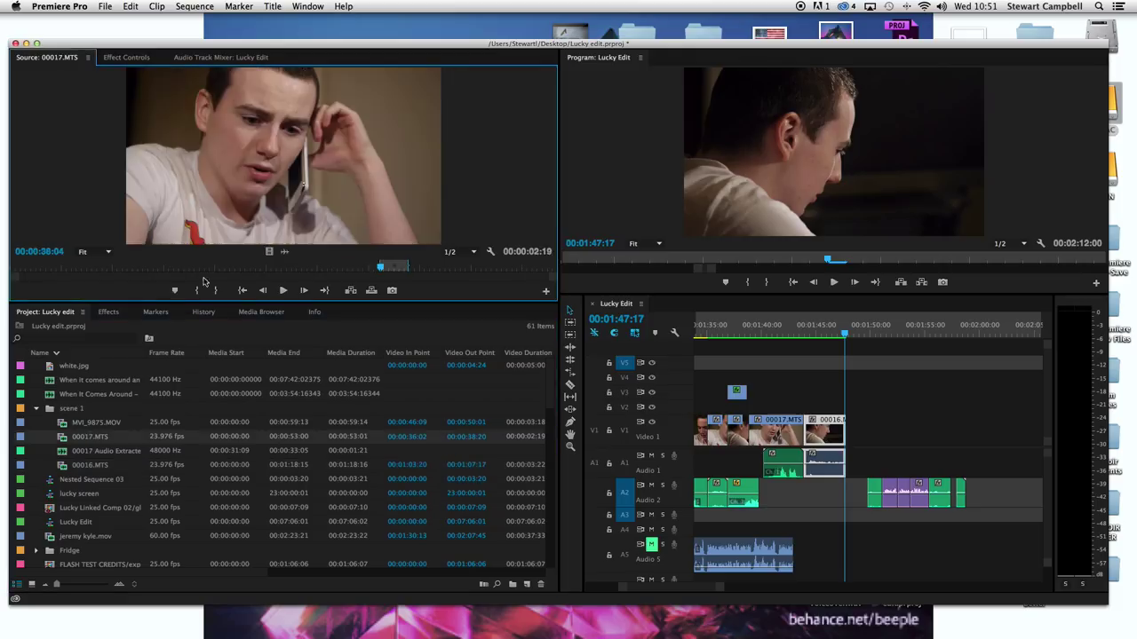
{"action": "key", "text": "space"}
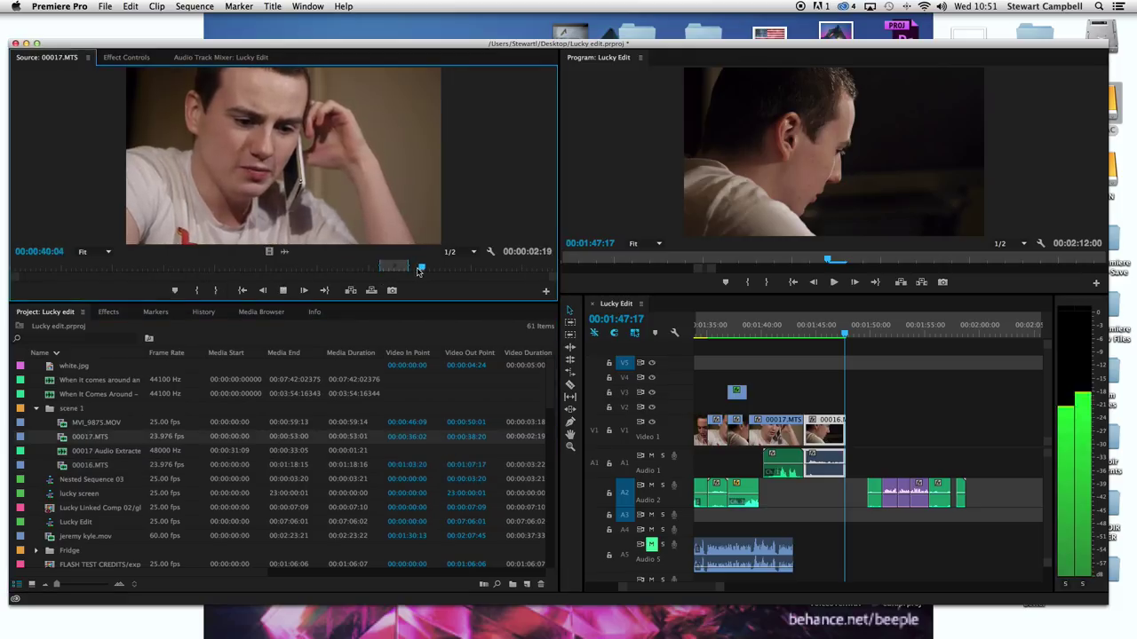
{"action": "key", "text": "space"}
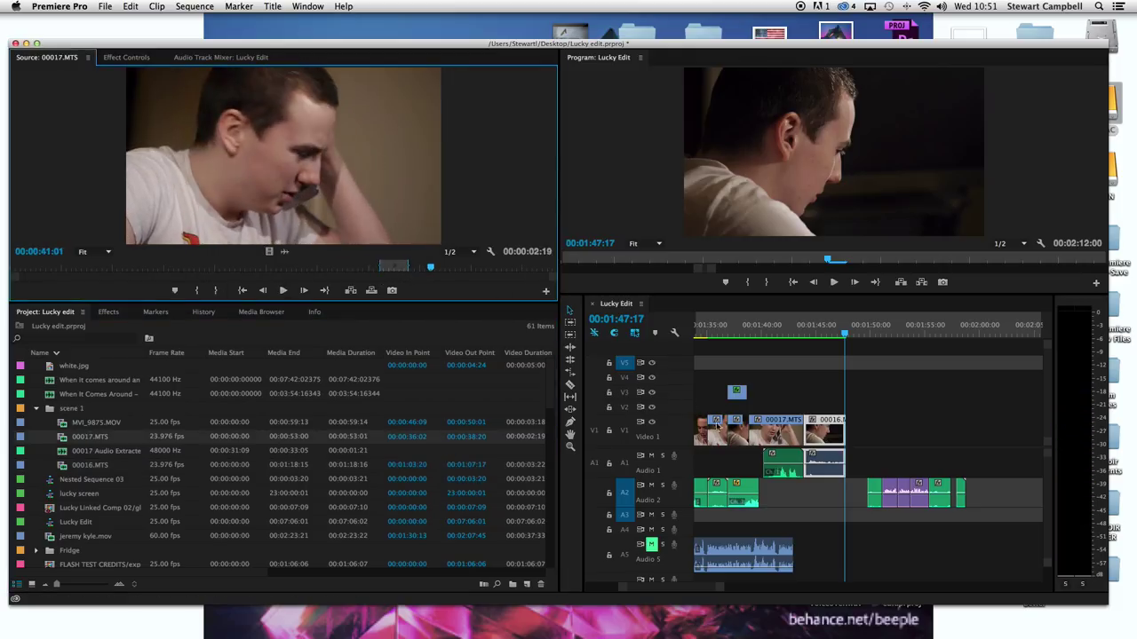
- Compare the end of the last 00016.MTS clip in the sequence with the 00017.MTS source footage from about 00:00:41:00
{"action": "left_click", "coordinate": [831, 336]}
{"action": "key", "text": "space"}
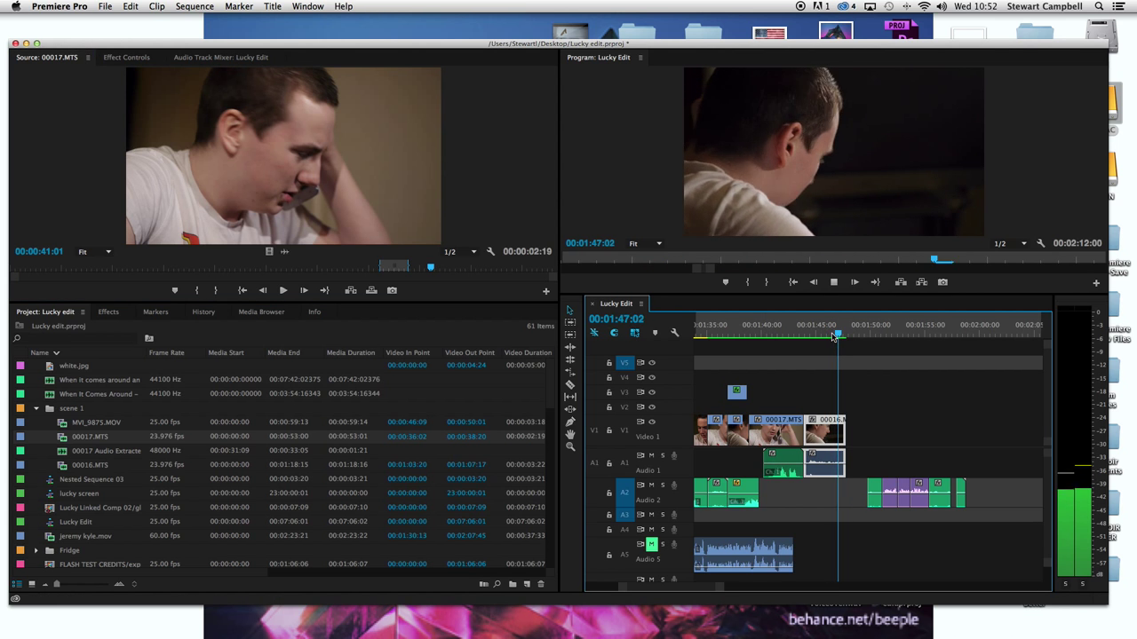
{"action": "key", "text": "space"}
{"action": "left_click", "coordinate": [427, 272]}
{"action": "key", "text": "space"}
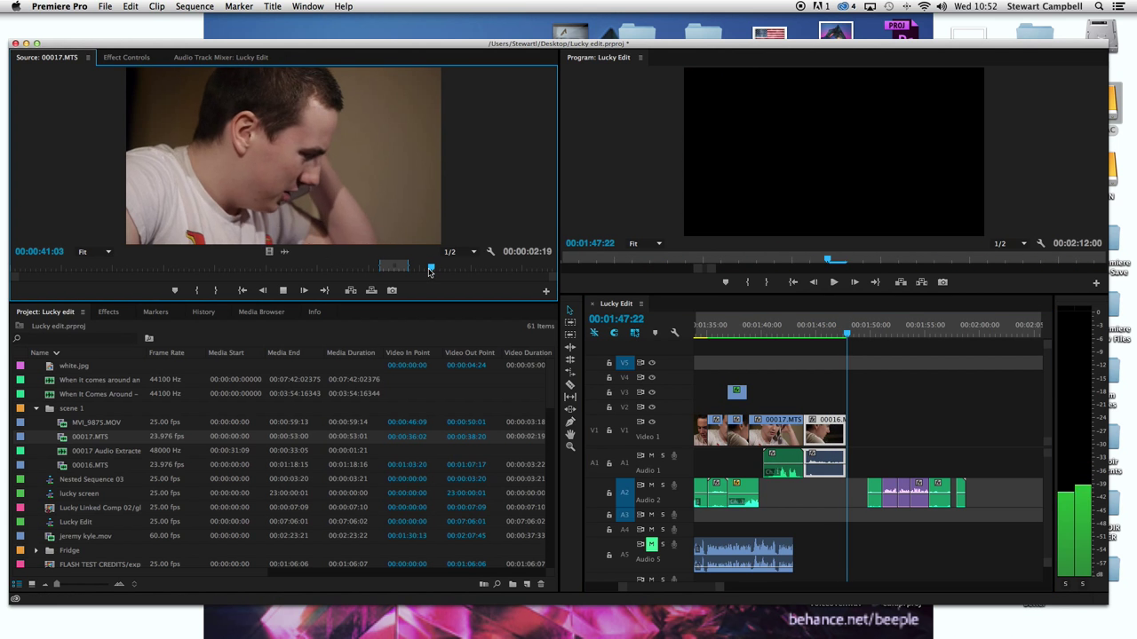
{"action": "key", "text": "space"}
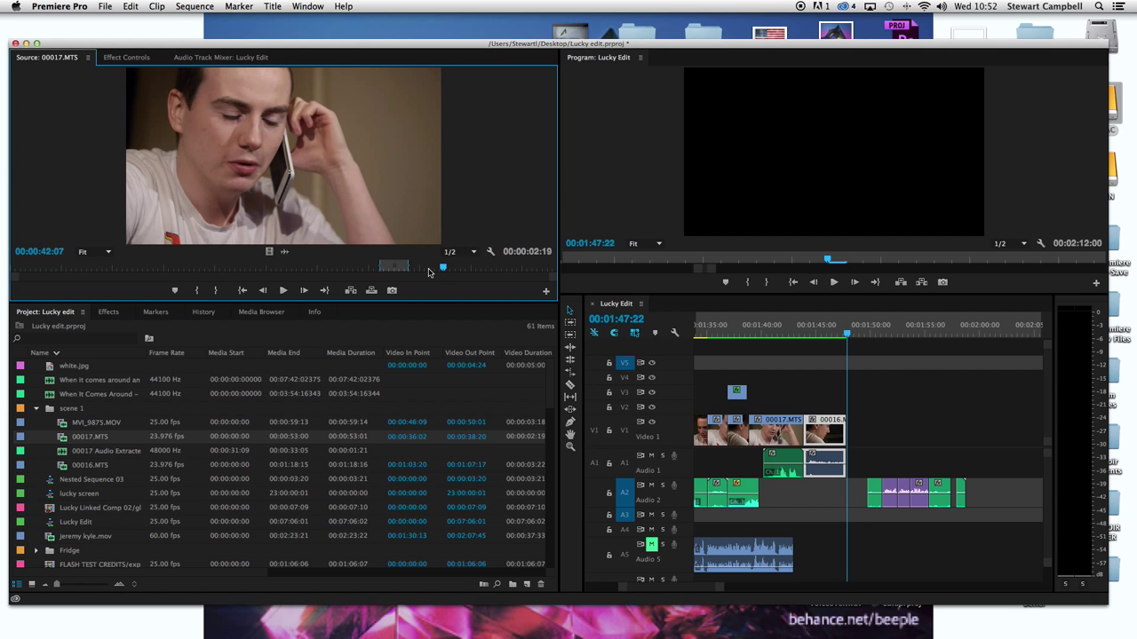
- Mark 00017.MTS from 00:00:42:11 to 00:00:44:14, place it on Video 1 after the last 00016.MTS clip, and play it
{"action": "key", "text": "space"}
{"action": "key", "text": "i"}
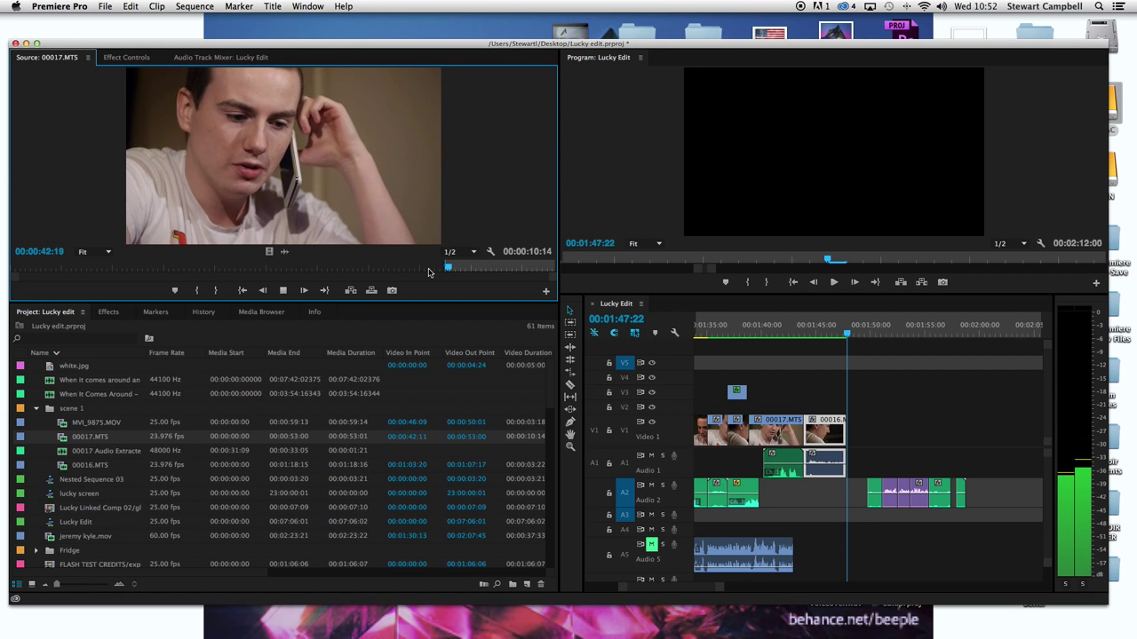
{"action": "key", "text": "space"}
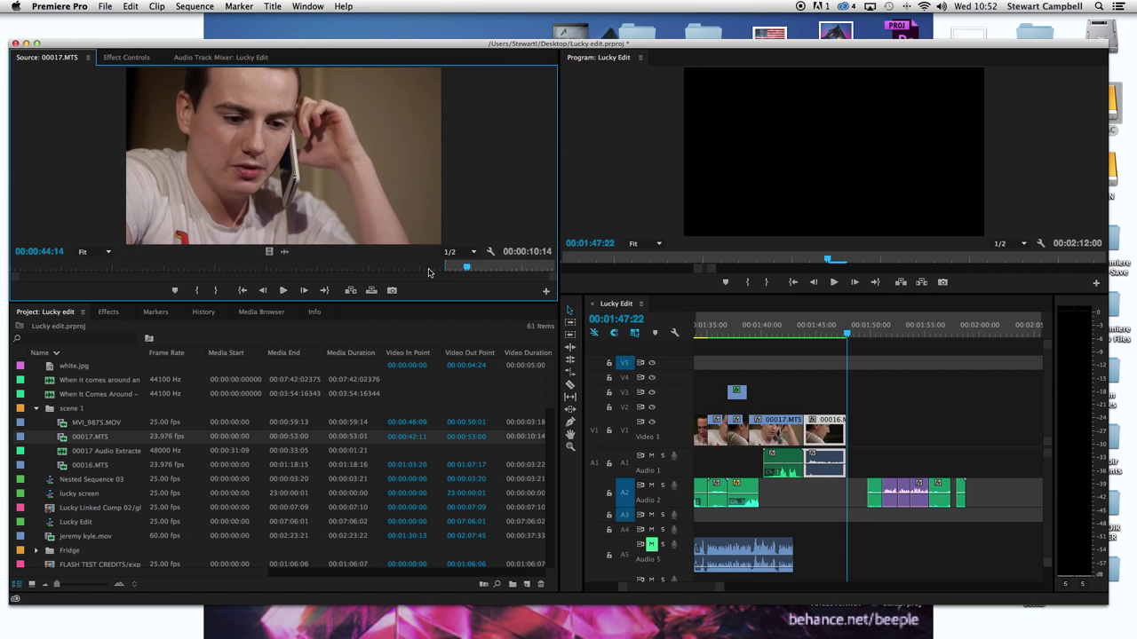
{"action": "left_click_drag", "start_coordinate": [265, 187], "coordinate": [856, 430]}
{"action": "key", "text": "space"}
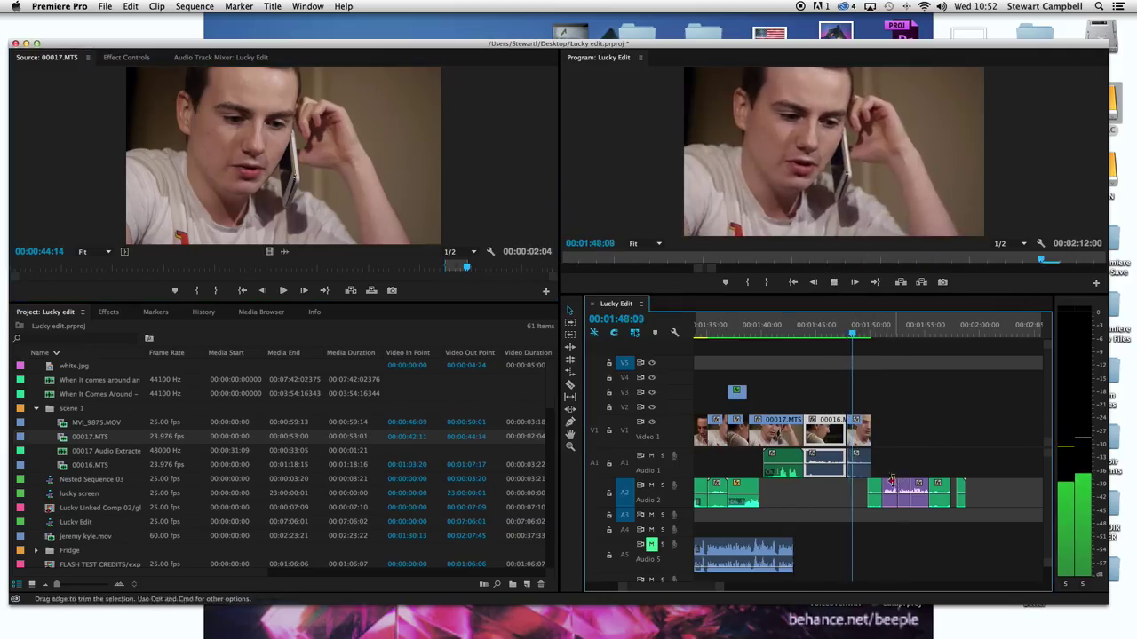
{"action": "key", "text": "space"}
- Unlink the newly added 00017.MTS clip from its audio and delete that audio from Audio 1
{"action": "right_click", "coordinate": [858, 466]}
{"action": "left_click", "coordinate": [872, 259]}
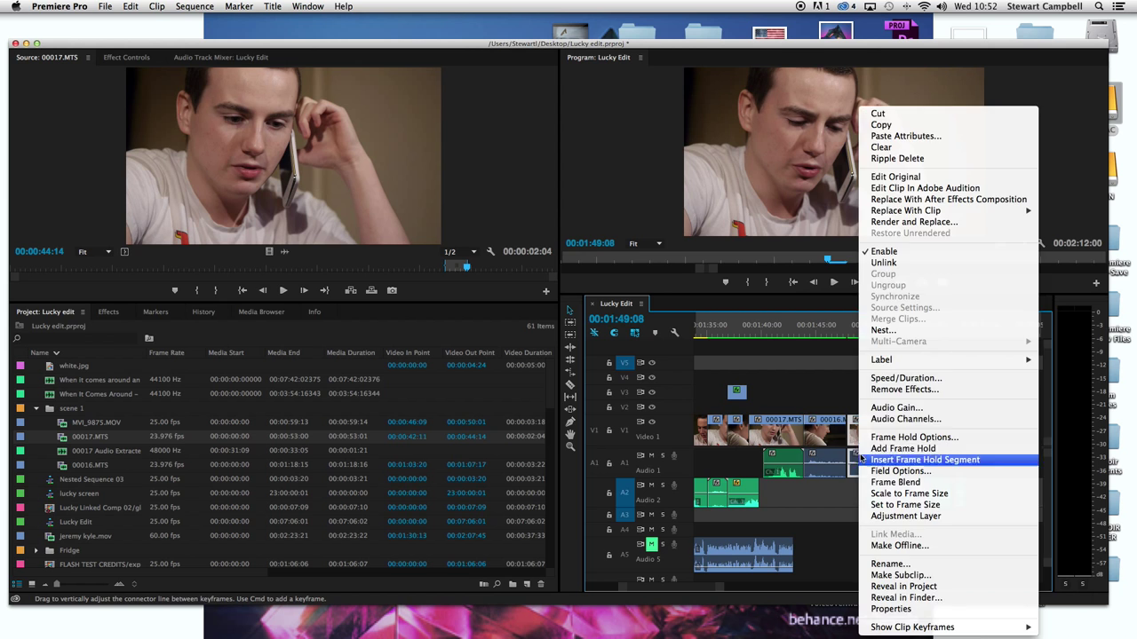
{"action": "right_click", "coordinate": [862, 439]}
{"action": "left_click", "coordinate": [864, 416]}
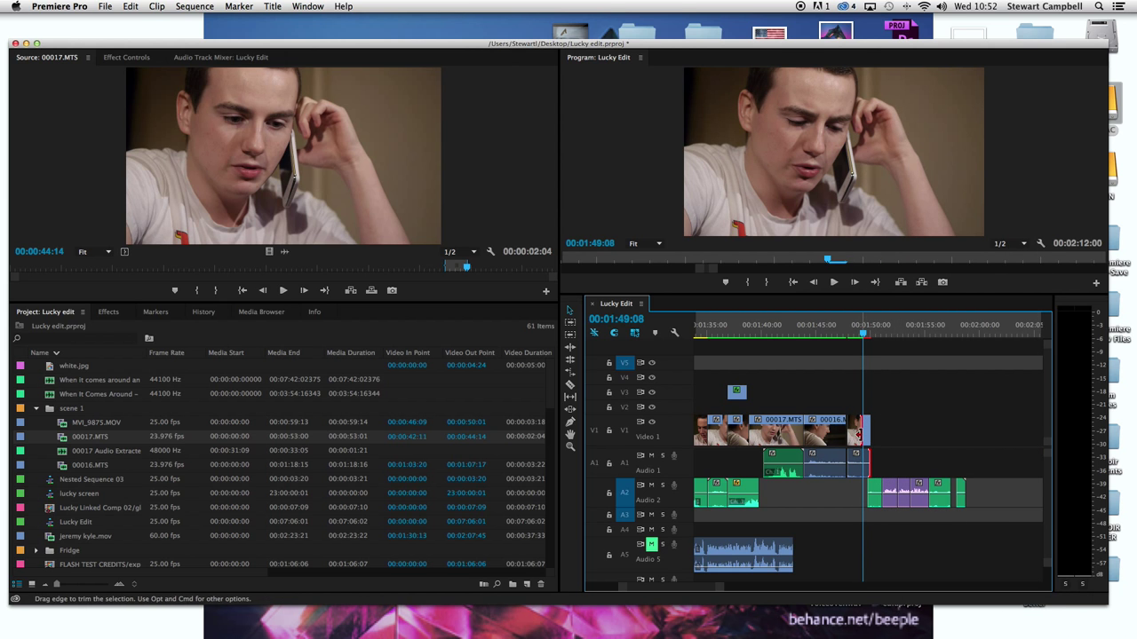
{"action": "right_click", "coordinate": [862, 434]}
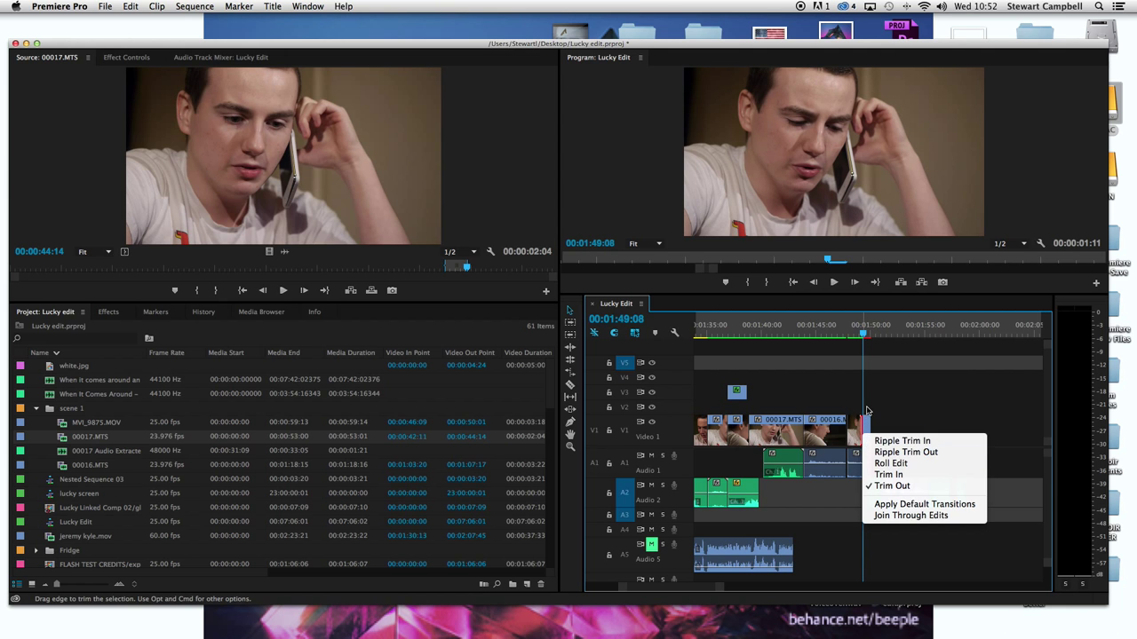
{"action": "left_click", "coordinate": [867, 411]}
{"action": "right_click", "coordinate": [866, 431]}
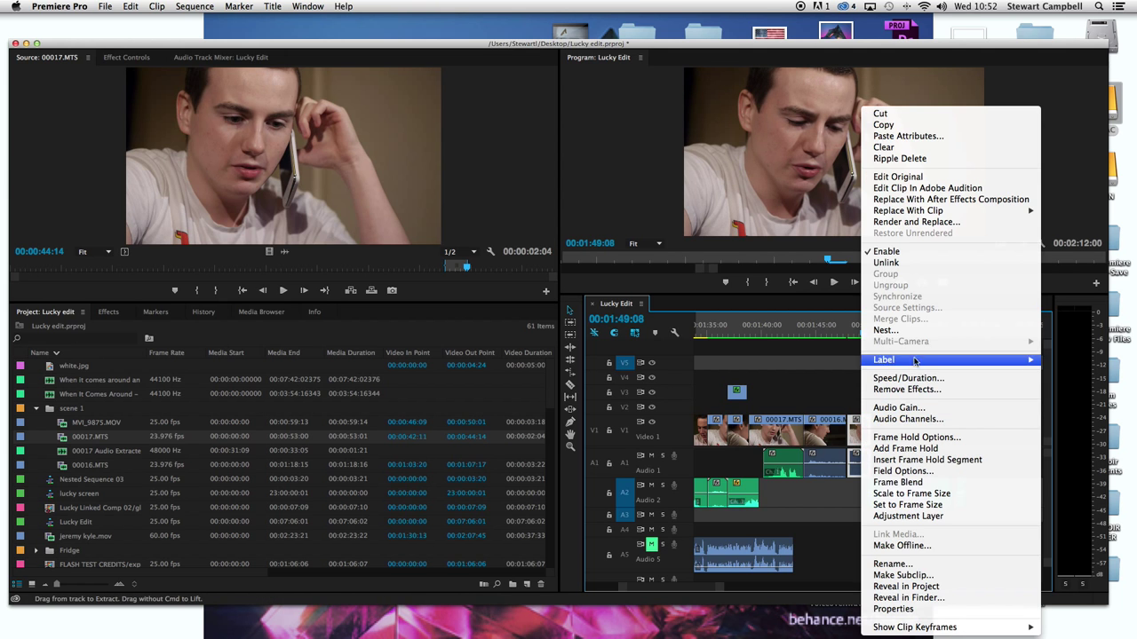
{"action": "left_click", "coordinate": [886, 251]}
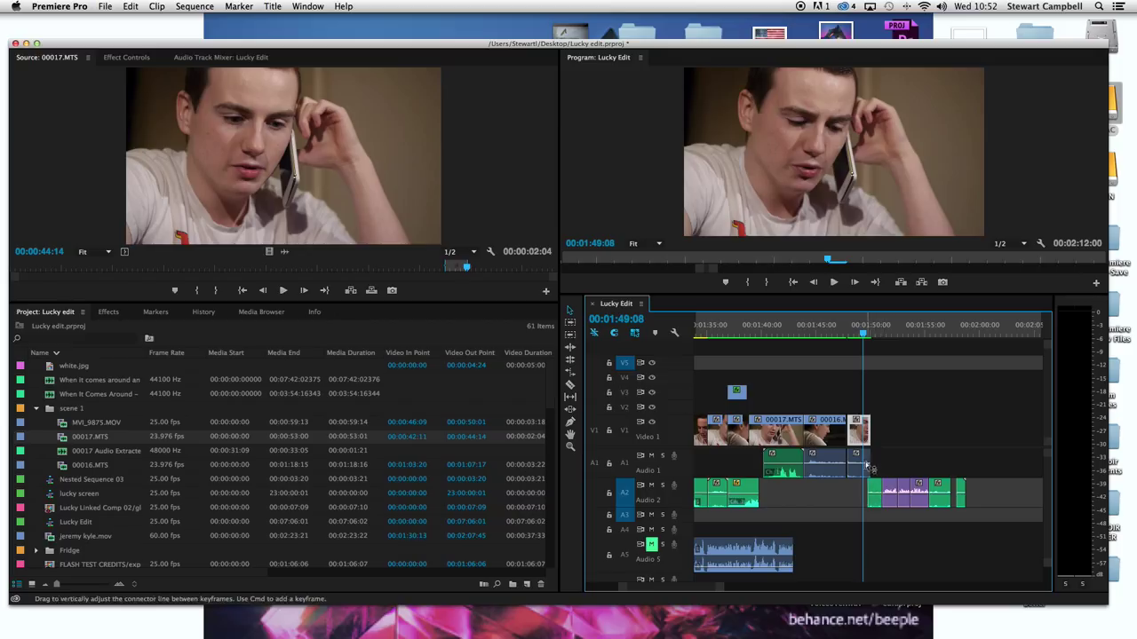
{"action": "key", "text": "Delete"}
- Play past the new clip and shift the remaining Audio 2 clips together to start near 00:01:51
{"action": "key", "text": "space"}
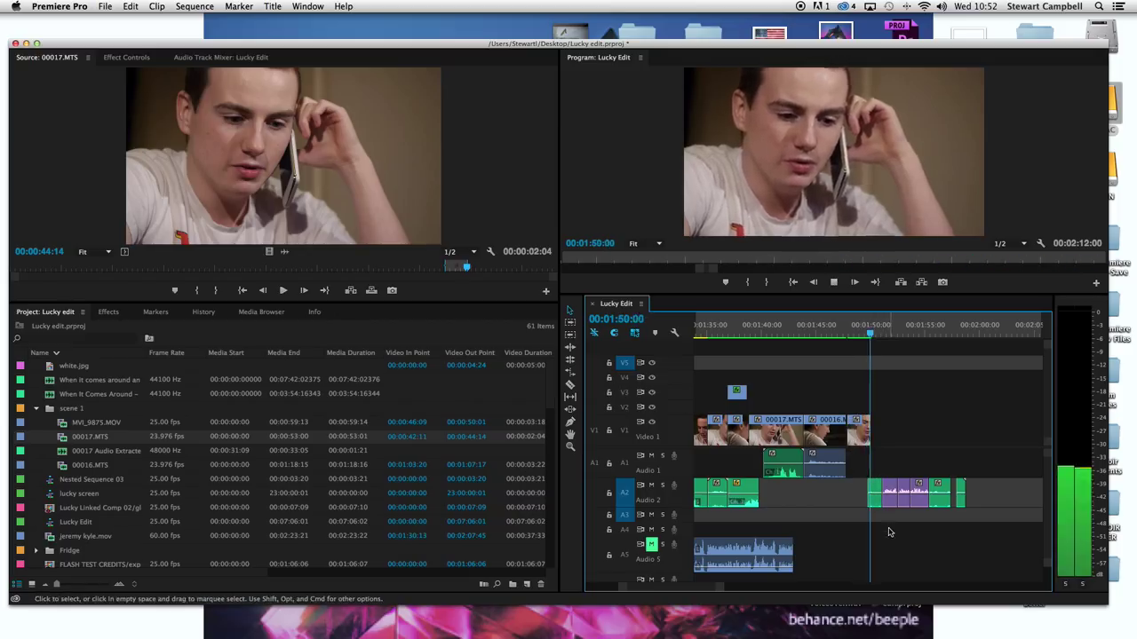
{"action": "key", "text": "space"}
{"action": "left_click", "coordinate": [877, 487]}
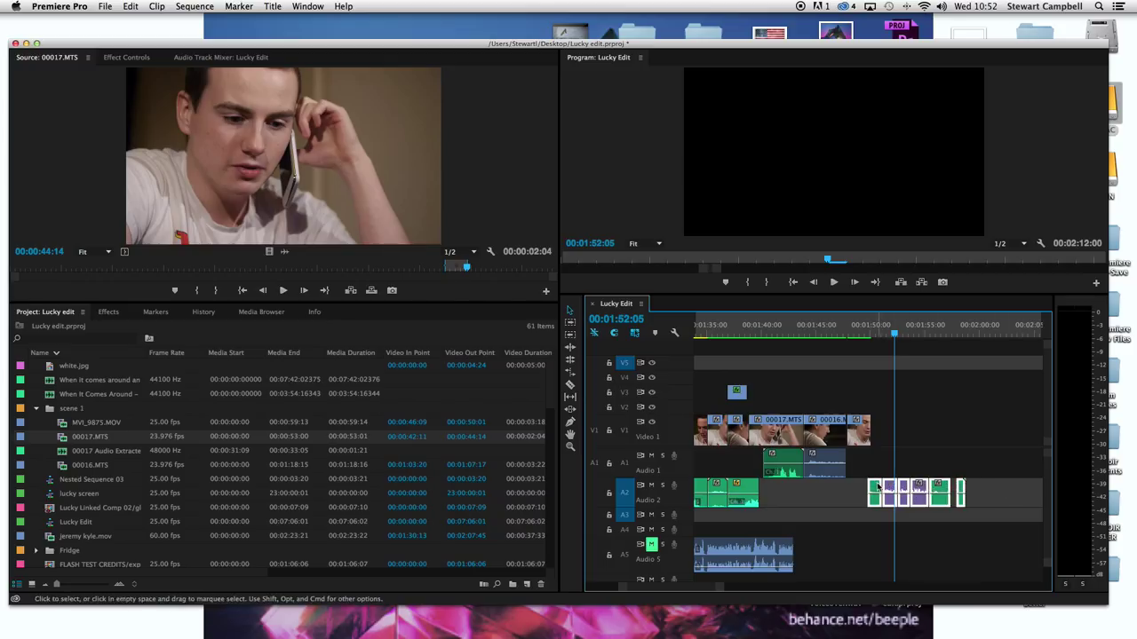
{"action": "left_click_drag", "start_coordinate": [877, 487], "coordinate": [902, 461]}
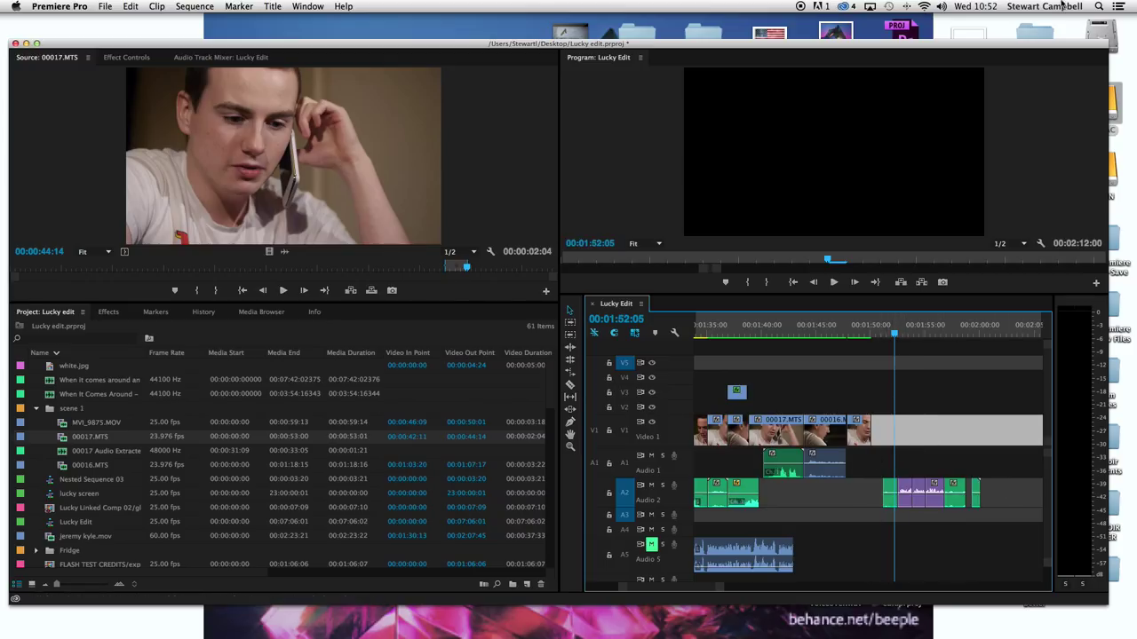
- Play the join between the last 00016.MTS clip and the new 00017.MTS clip
{"action": "left_click", "coordinate": [851, 333]}
{"action": "key", "text": "space"}
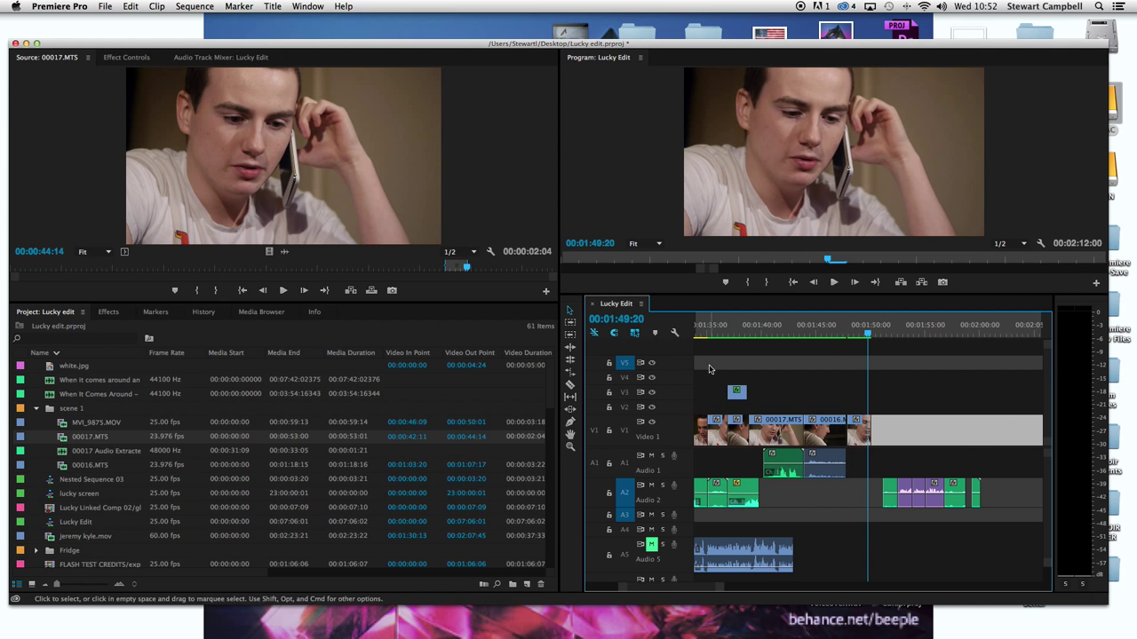
{"action": "left_click", "coordinate": [835, 333]}
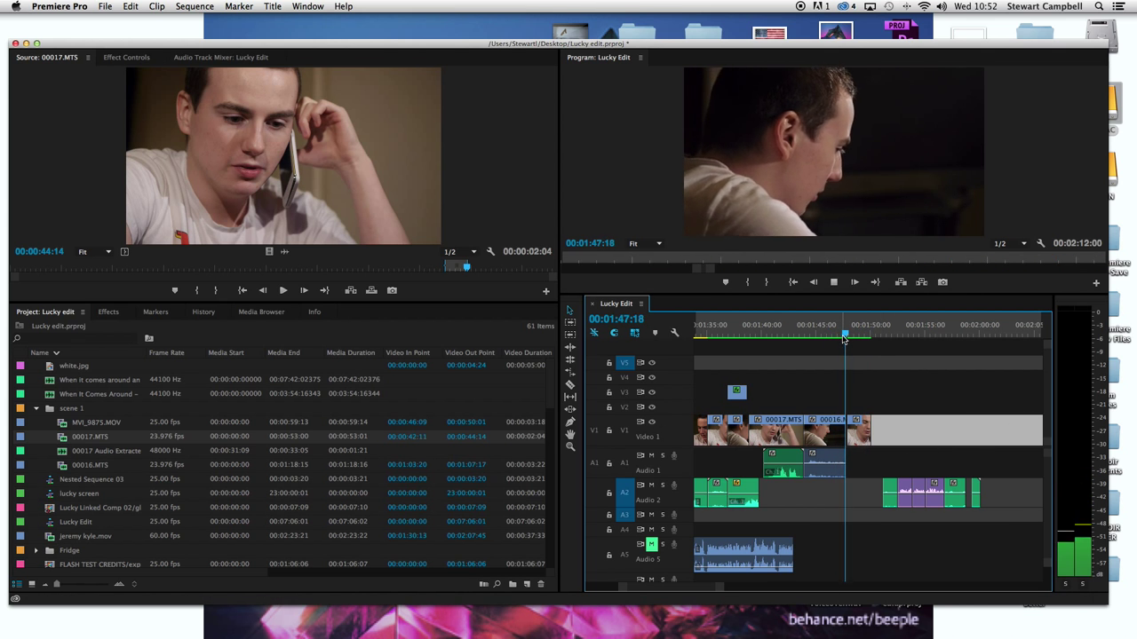
{"action": "key", "text": "space"}
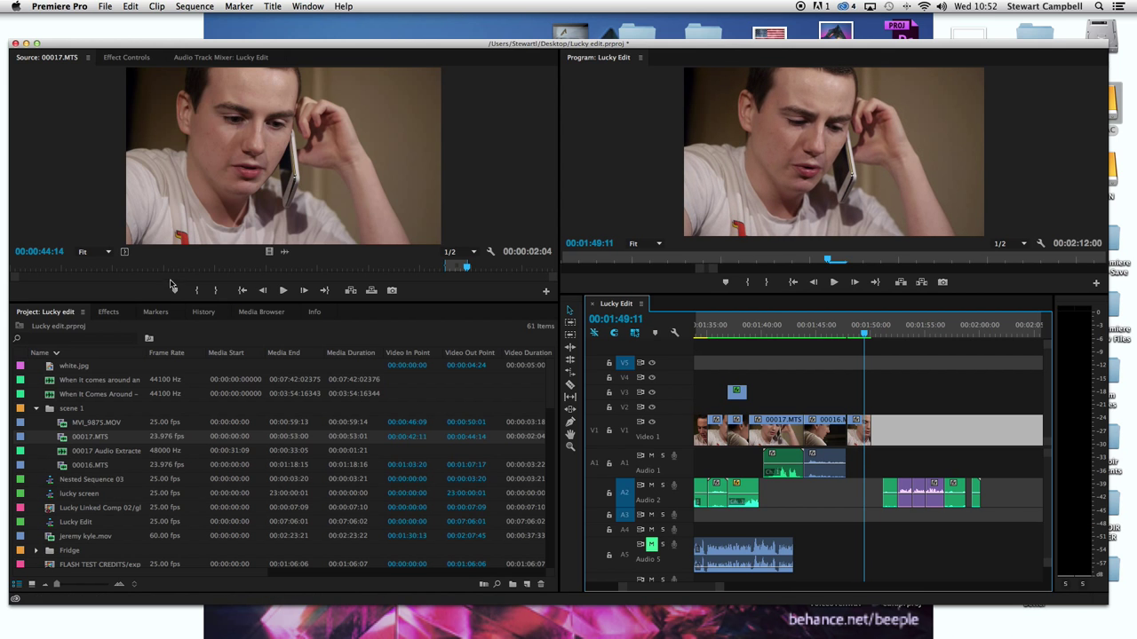
- Collapse the scene 1 bin, load AFITB1_0281.wav into the Source Monitor, and listen to several parts of it
{"action": "scroll", "coordinate": [91, 424], "scroll_direction": "down", "scroll_amount": 2}
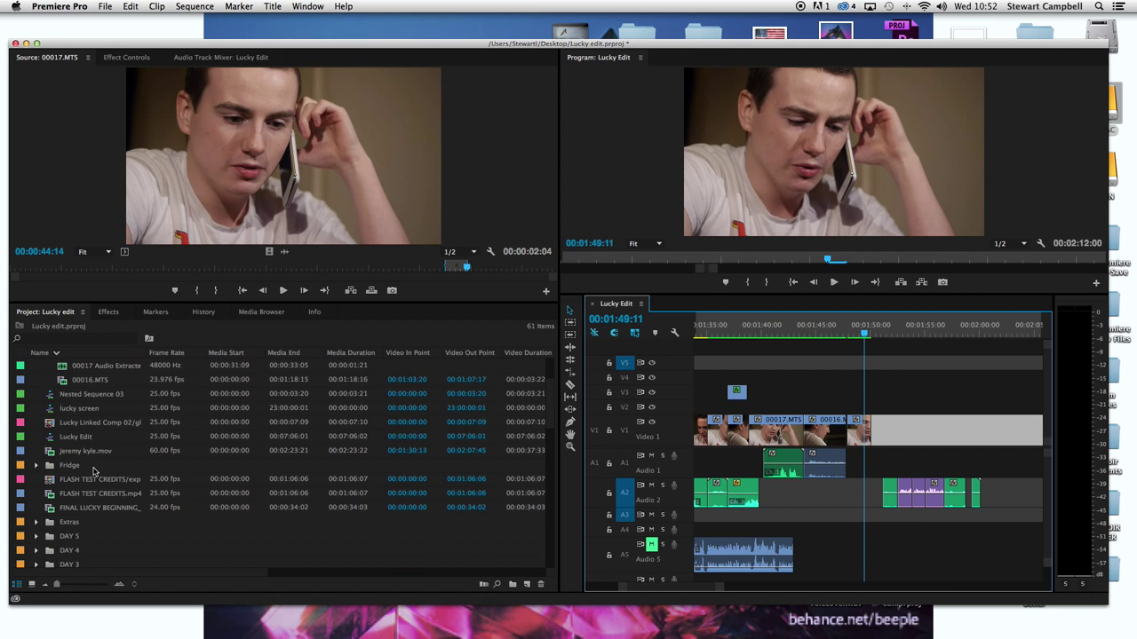
{"action": "left_click", "coordinate": [34, 382]}
{"action": "scroll", "coordinate": [76, 455], "scroll_direction": "down", "scroll_amount": 5}
{"action": "scroll", "coordinate": [100, 452], "scroll_direction": "down", "scroll_amount": 5}
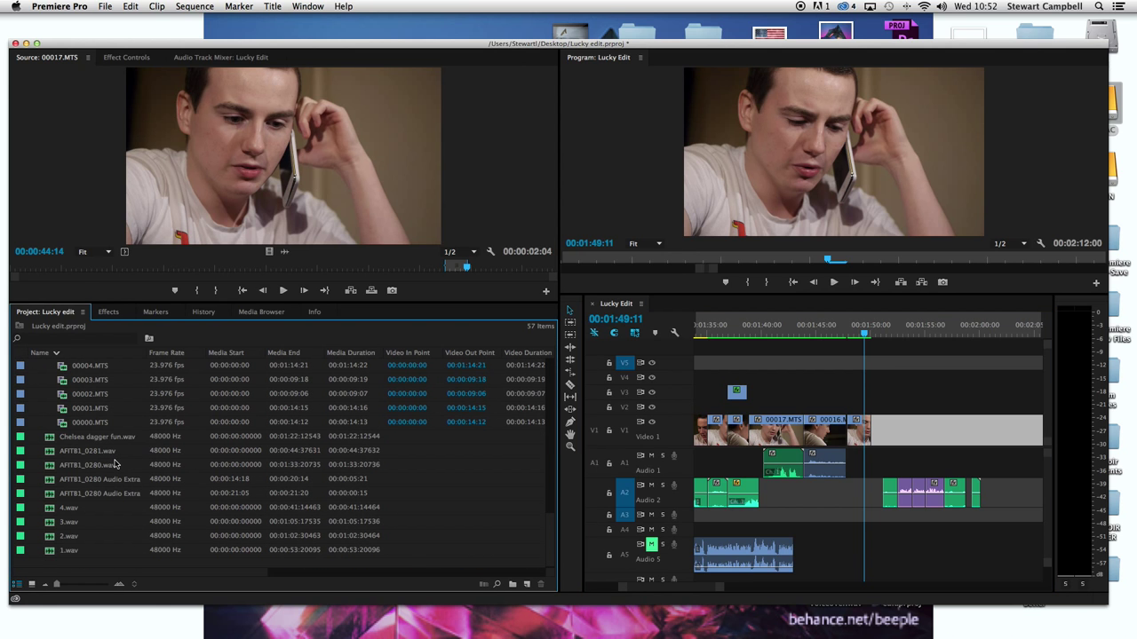
{"action": "left_click_drag", "start_coordinate": [98, 452], "coordinate": [311, 237]}
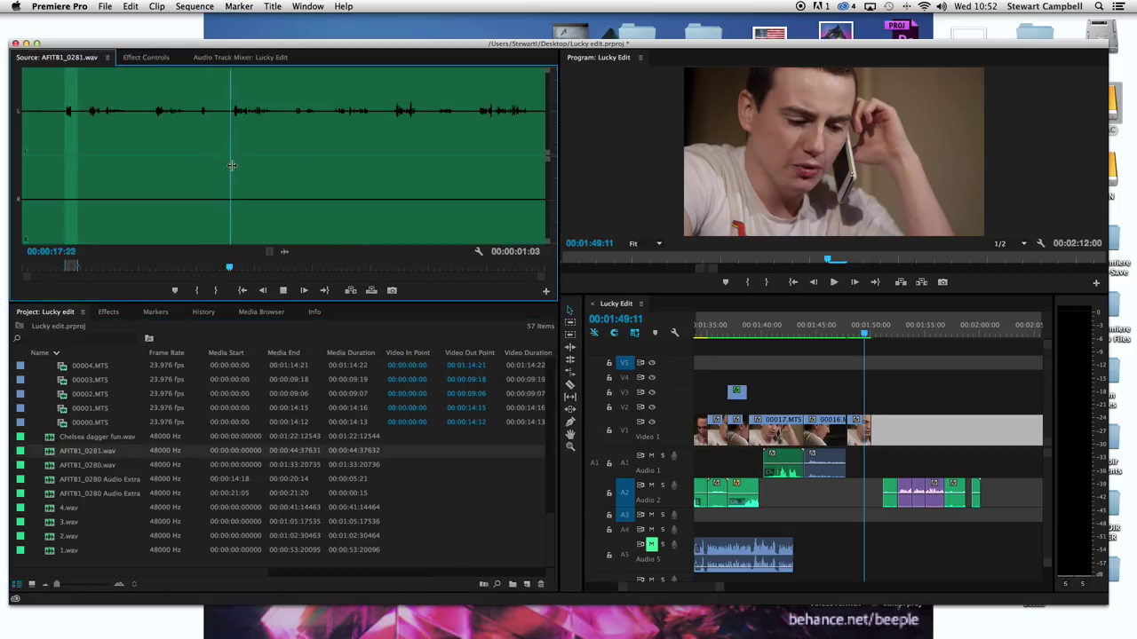
{"action": "key", "text": "space"}
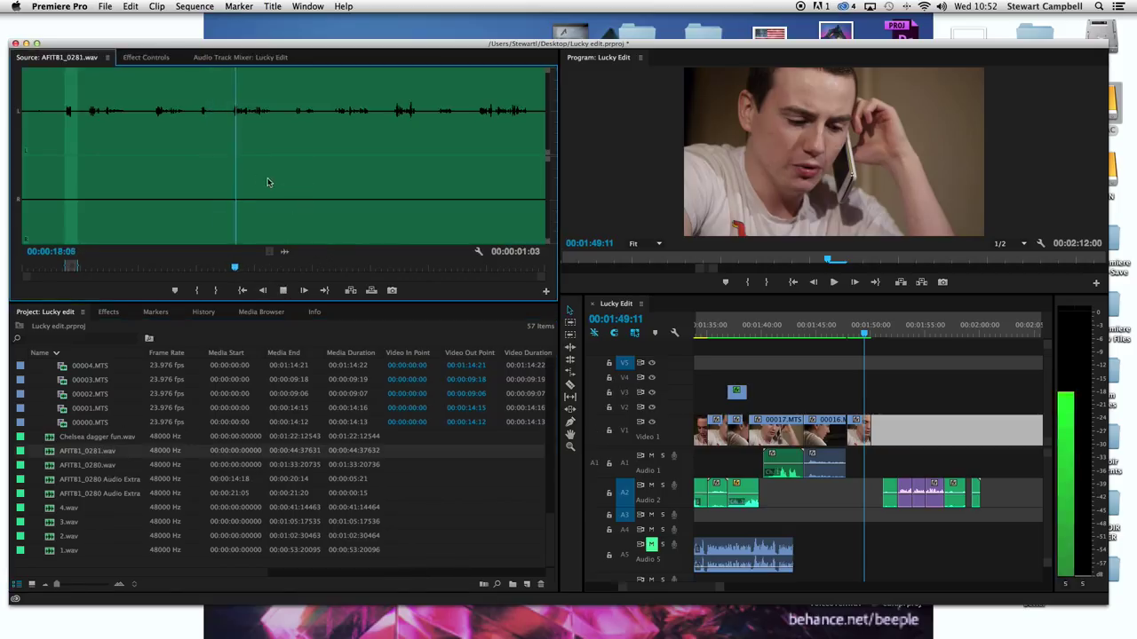
{"action": "left_click", "coordinate": [402, 149]}
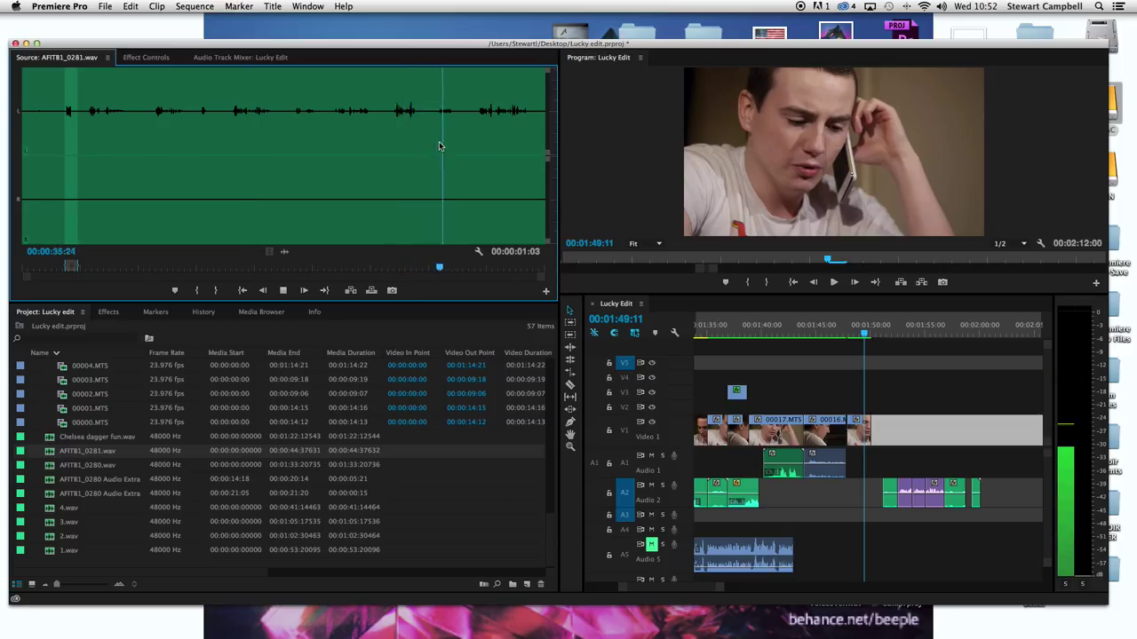
{"action": "key", "text": "space"}
- Load AFITB1_0280.wav into the Source Monitor and listen to its later part, from about 00:01:14 to 00:01:24
{"action": "double_click", "coordinate": [76, 467]}
{"action": "key", "text": "space"}
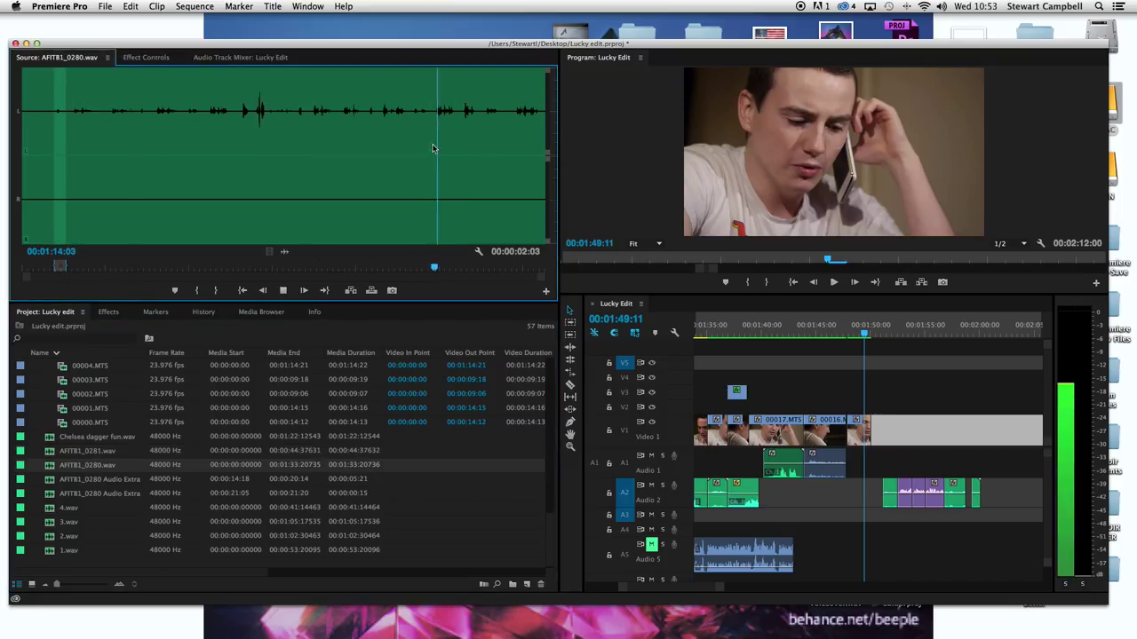
{"action": "left_click", "coordinate": [463, 151]}
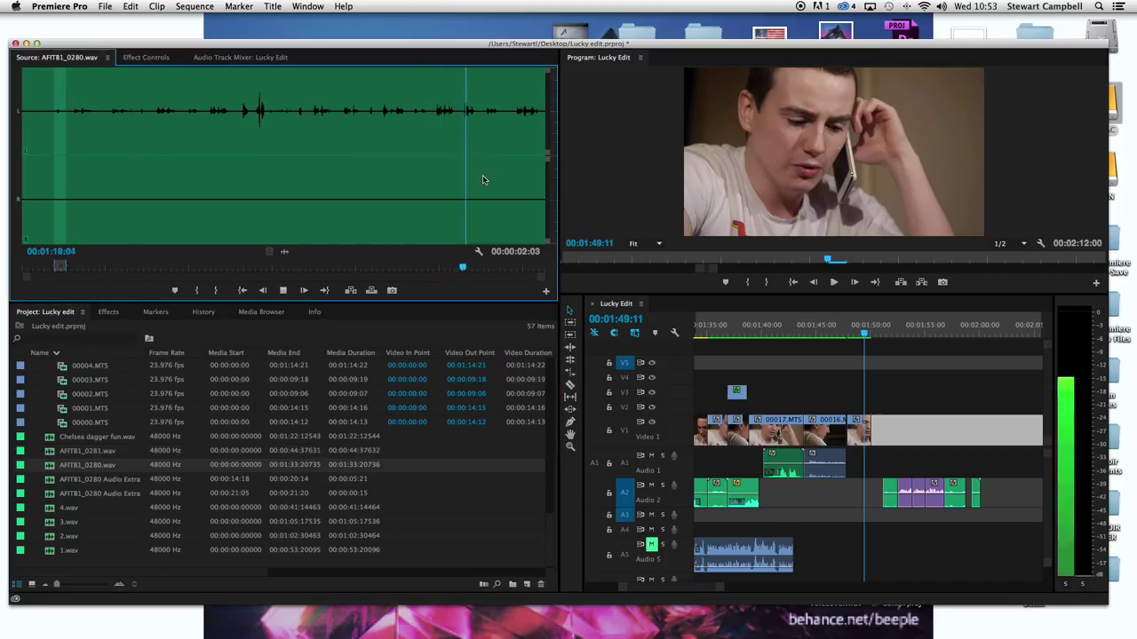
{"action": "key", "text": "space"}
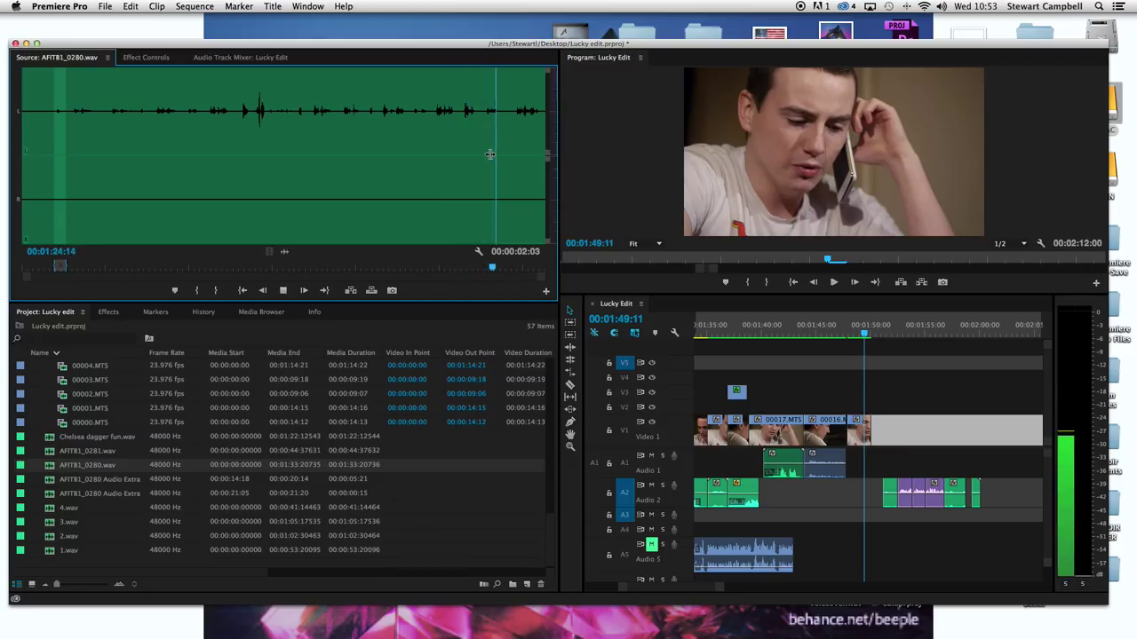
{"action": "key", "text": "space"}
- Expand the Audio DAY 1 bin inside DAY 1, load 000101_0141S34D06.wav into the Source Monitor, and listen to it
{"action": "scroll", "coordinate": [126, 460], "scroll_direction": "up", "scroll_amount": 5}
{"action": "scroll", "coordinate": [78, 437], "scroll_direction": "up", "scroll_amount": 3}
{"action": "scroll", "coordinate": [53, 417], "scroll_direction": "up", "scroll_amount": 5}
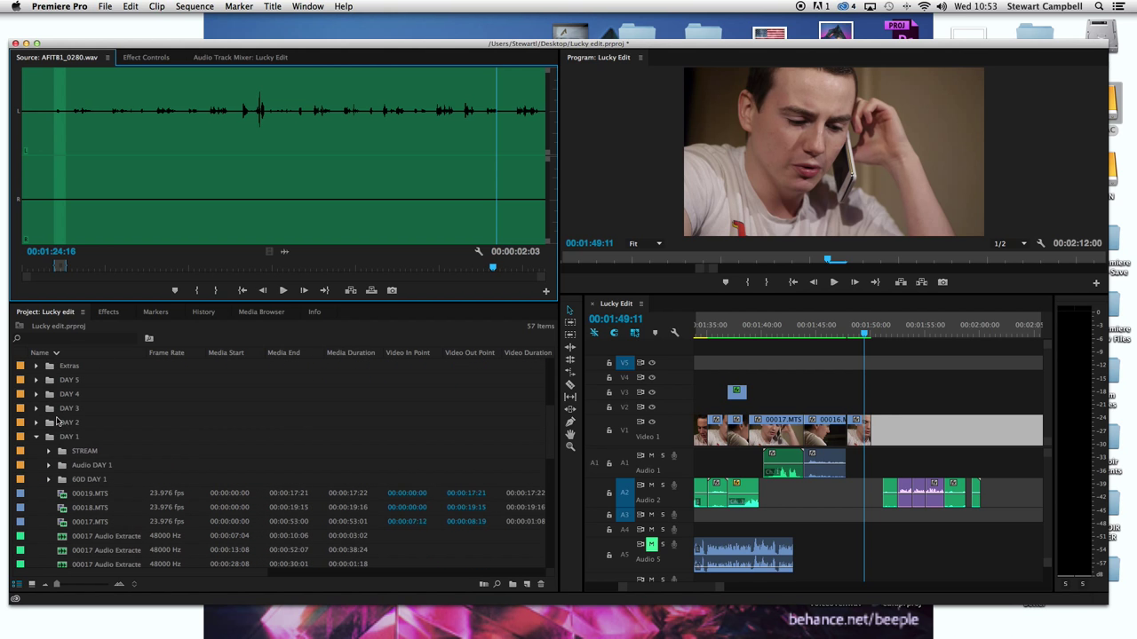
{"action": "left_click", "coordinate": [49, 465]}
{"action": "scroll", "coordinate": [99, 484], "scroll_direction": "down", "scroll_amount": 1}
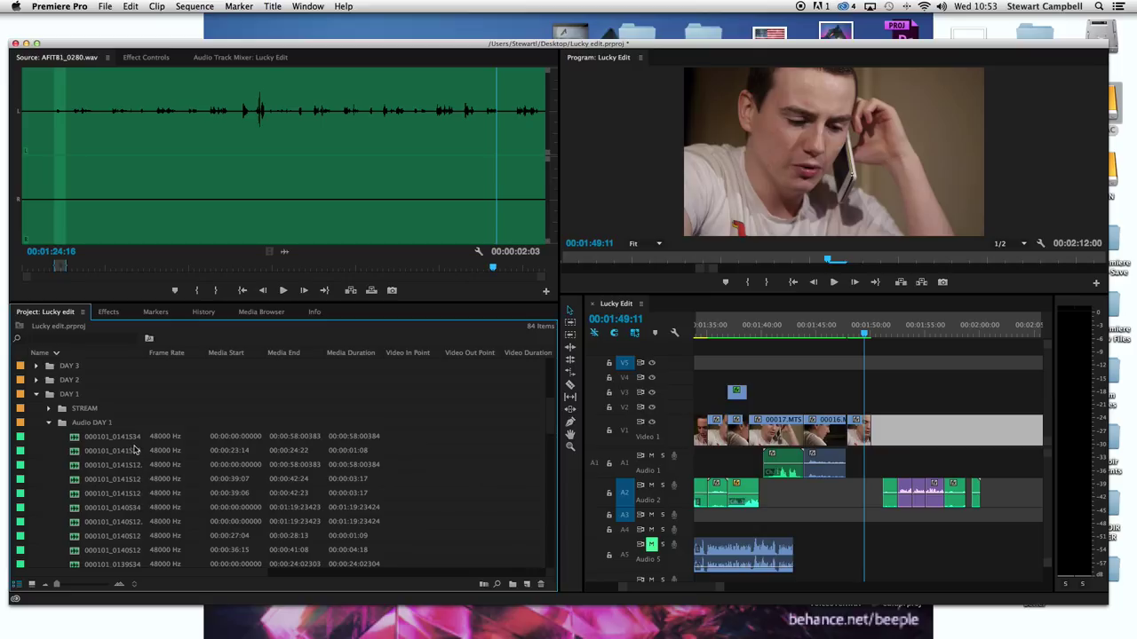
{"action": "left_click", "coordinate": [134, 441]}
{"action": "left_click_drag", "start_coordinate": [291, 199], "coordinate": [363, 215]}
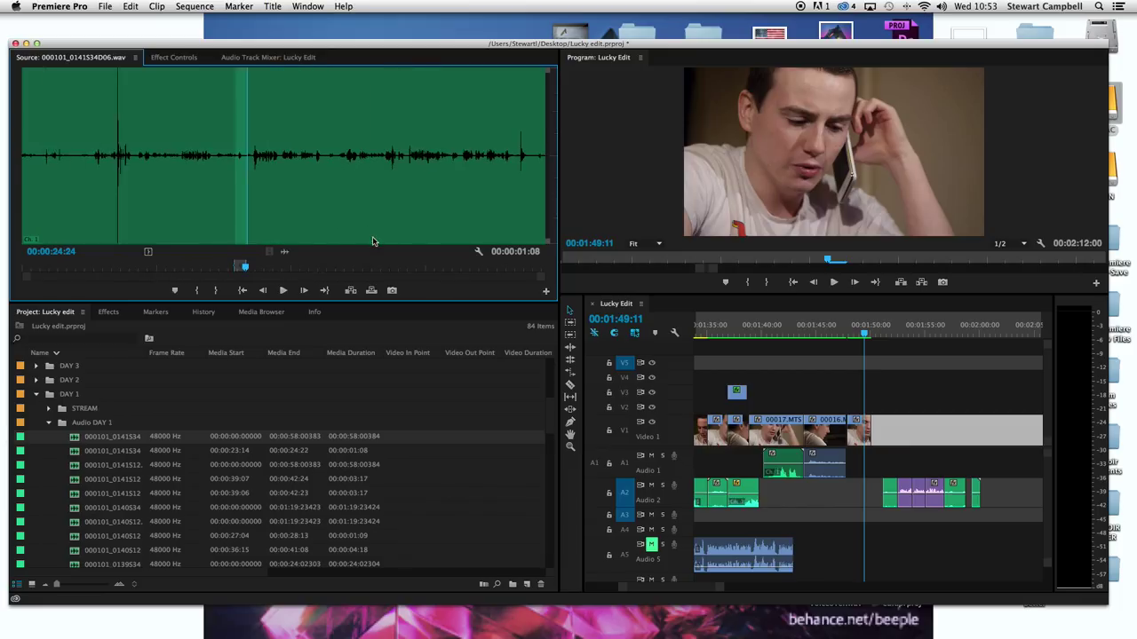
{"action": "key", "text": "space"}
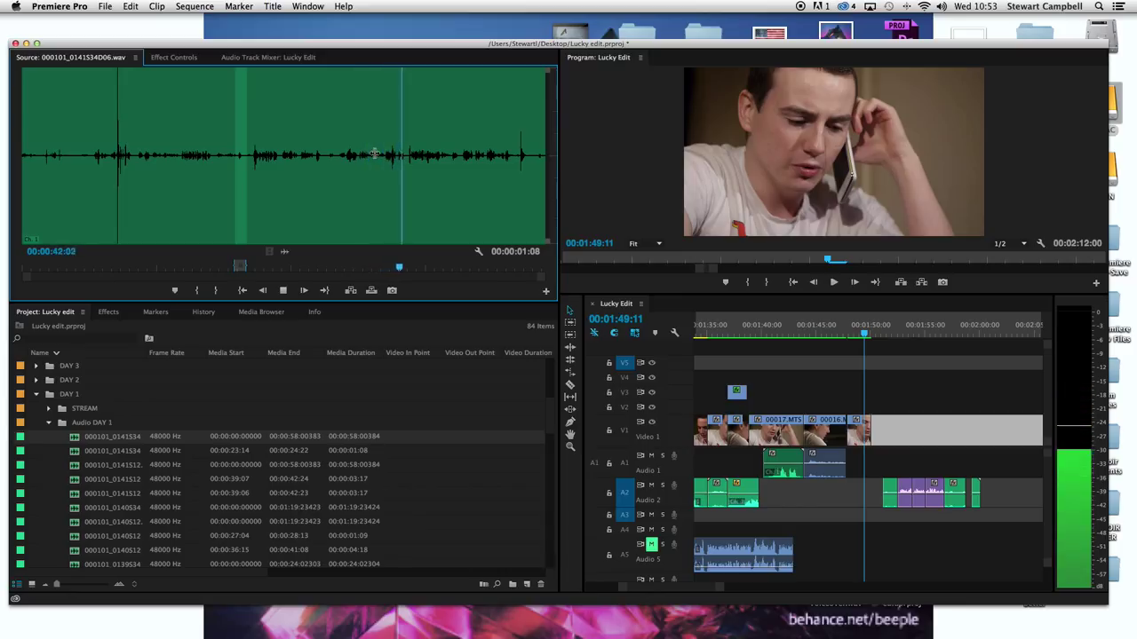
- Mark a short range of 00:00:01:07 ending near 00:00:47 in the source clip 000101_0141S34D06.wav
{"action": "key", "text": "i"}
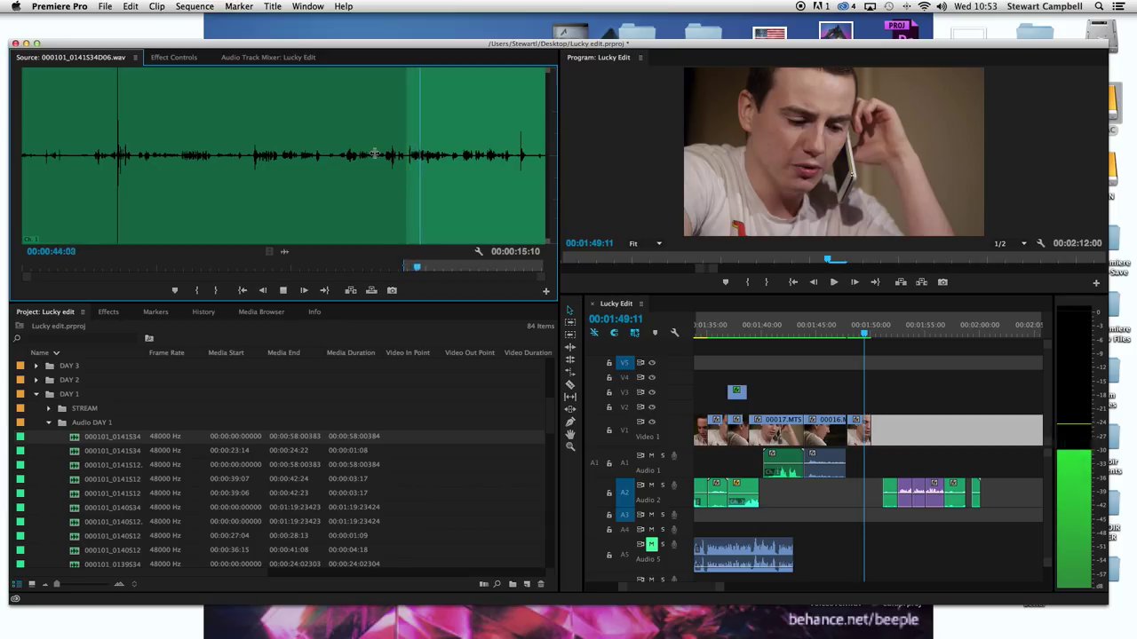
{"action": "key", "text": "i"}
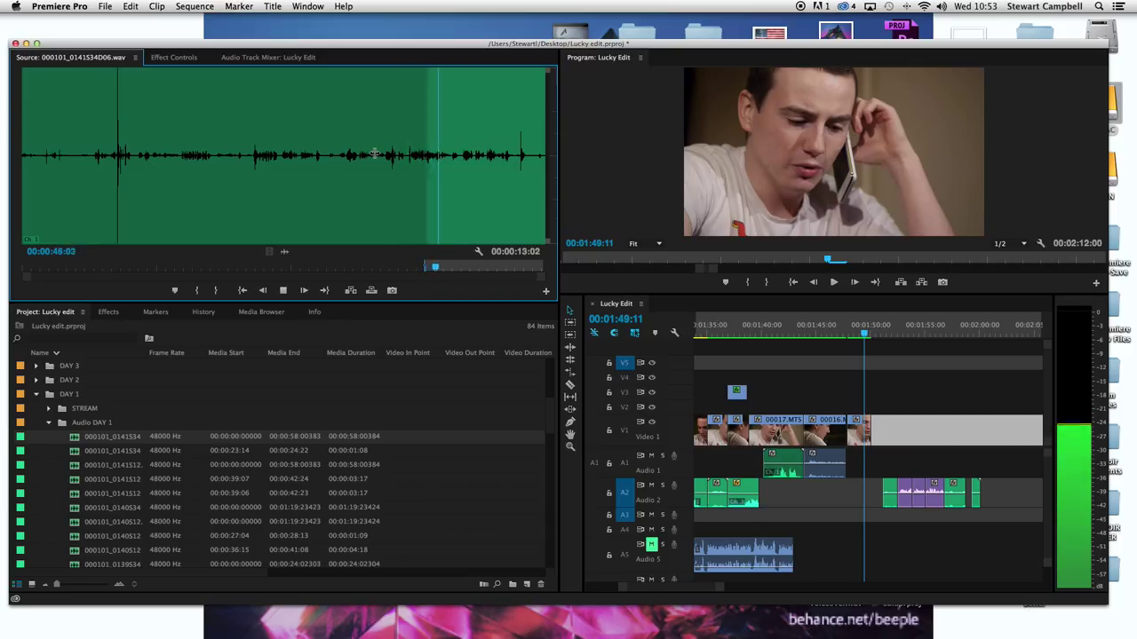
{"action": "key", "text": "i"}
{"action": "key", "text": "o"}
{"action": "key", "text": "space"}
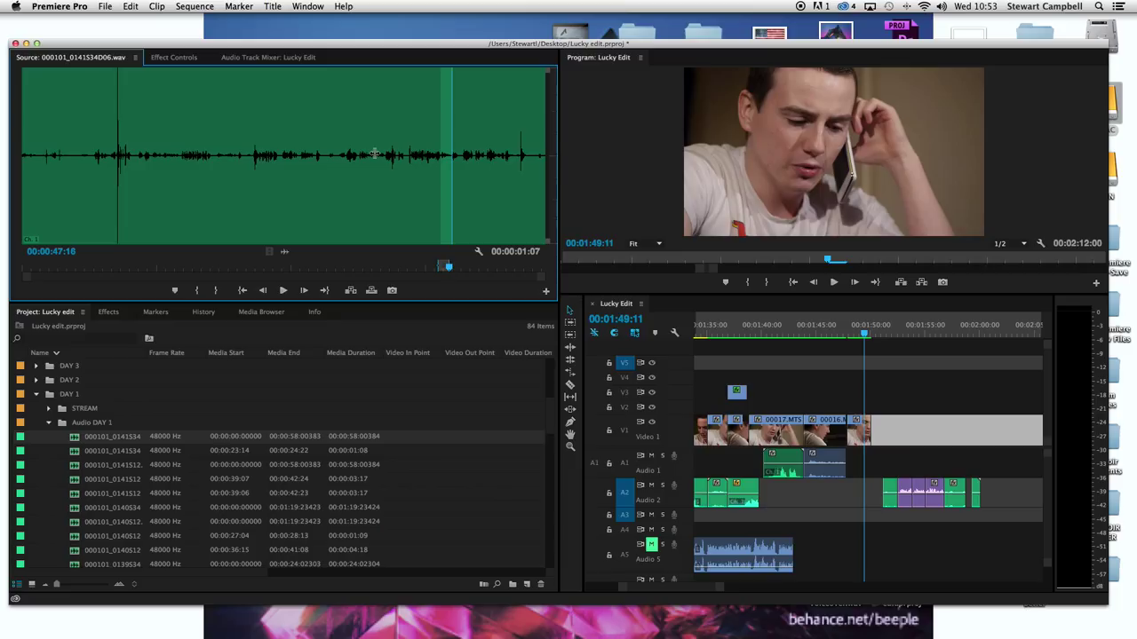
{"action": "key", "text": "equal"}
{"action": "key", "text": "equal"}
{"action": "key", "text": "equal"}
{"action": "key", "text": "equal"}
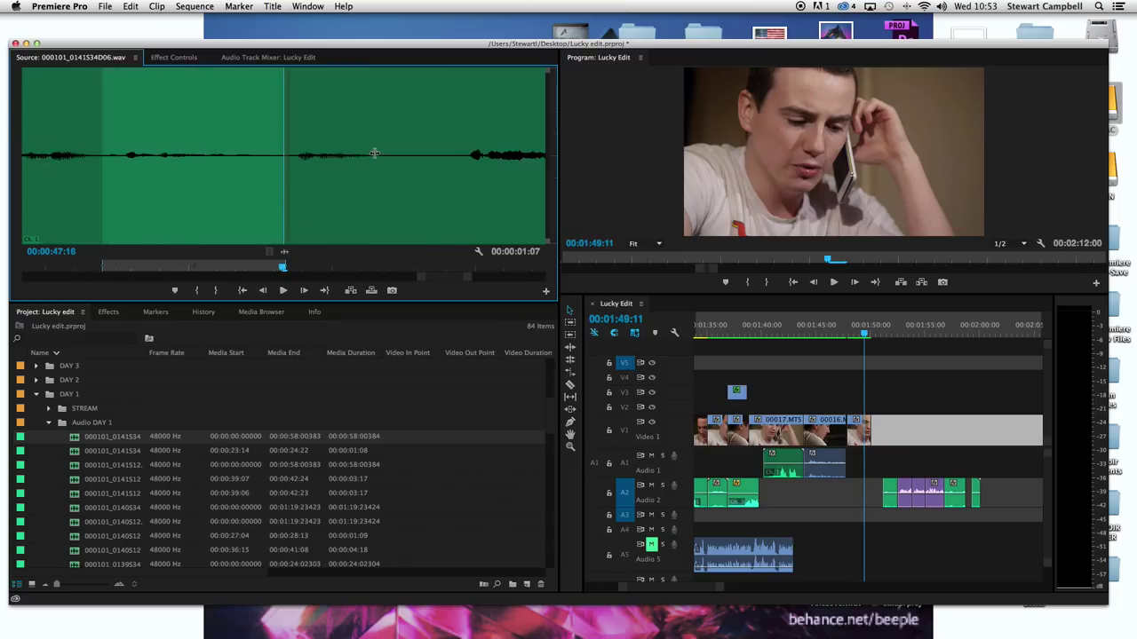
- Play the marked dialogue range and place it on track A1 beneath the last 00017.MTS clip
{"action": "mouse_move", "coordinate": [82, 187]}
{"action": "left_mouse_down"}
{"action": "mouse_move", "coordinate": [51, 186]}
{"action": "mouse_move", "coordinate": [103, 181]}
{"action": "left_mouse_up"}
{"action": "key", "text": "space"}
{"action": "key", "text": "space"}
{"action": "key", "text": "space"}
{"action": "left_click_drag", "start_coordinate": [286, 252], "coordinate": [858, 459]}
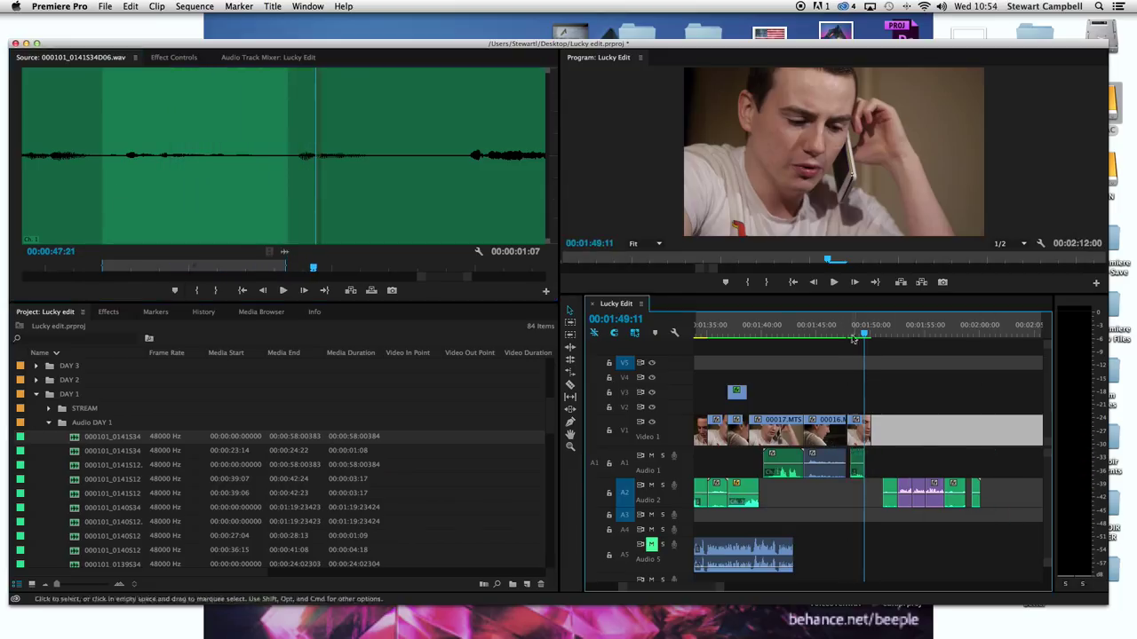
- Play the transition into the last 00017.MTS clip and close the small gap after 00016.MTS on V1
{"action": "left_click", "coordinate": [882, 338]}
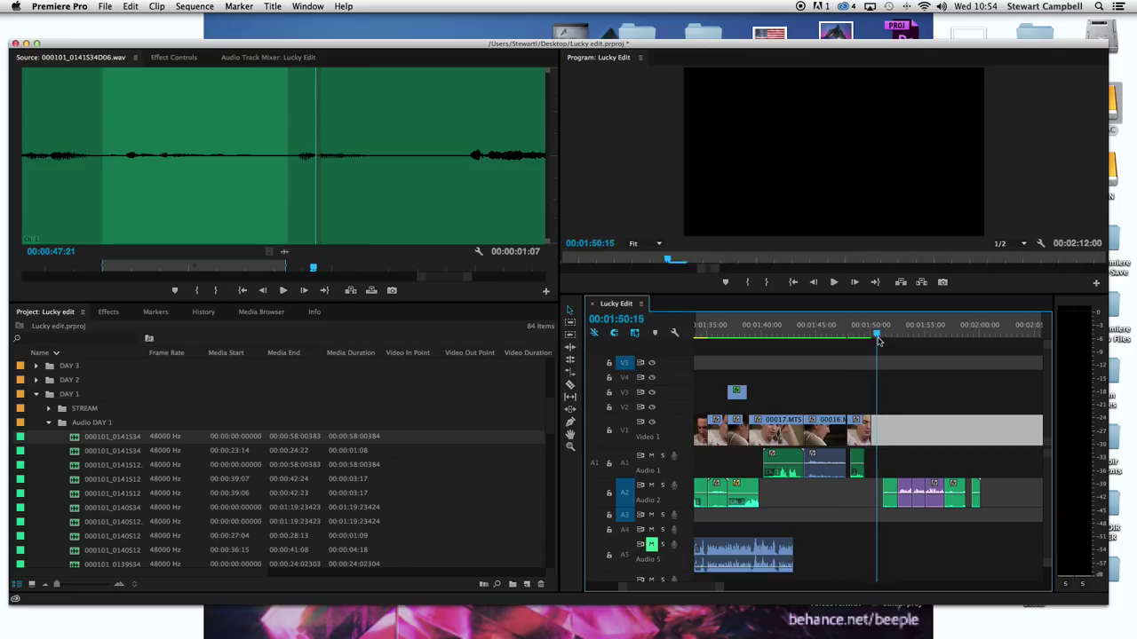
{"action": "left_click", "coordinate": [844, 336]}
{"action": "key", "text": "space"}
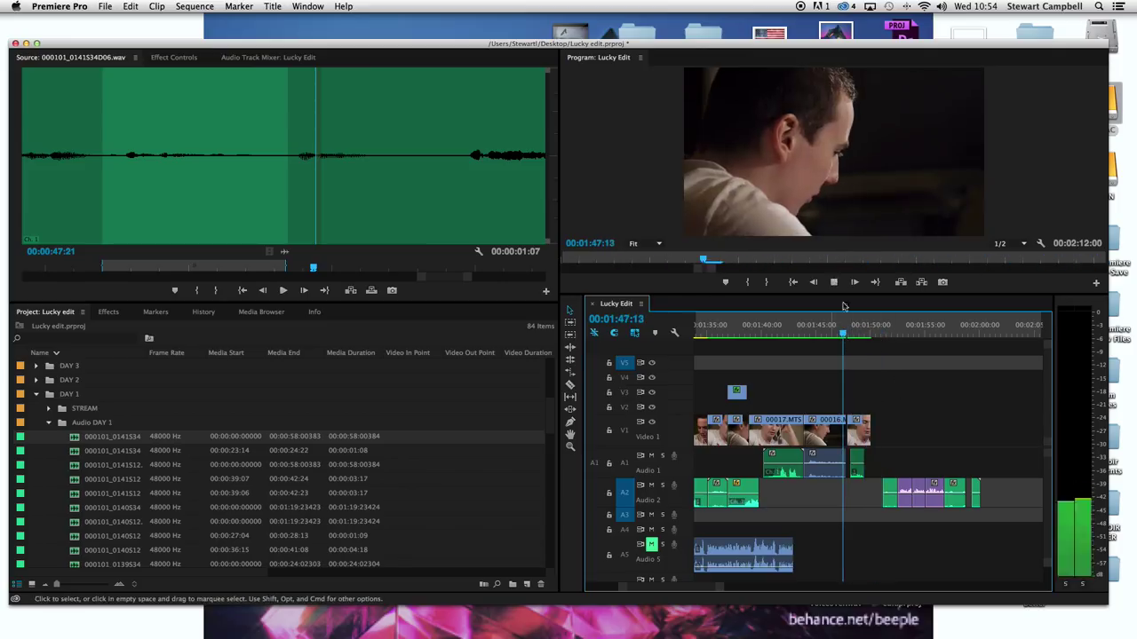
{"action": "key", "text": "space"}
{"action": "key", "text": "="}
{"action": "key", "text": "="}
{"action": "key", "text": "="}
{"action": "key", "text": "space"}
- Review the cut from 00016.MTS to 00017.MTS and shift it slightly earlier, to about 00:01:47:17
{"action": "key", "text": "space"}
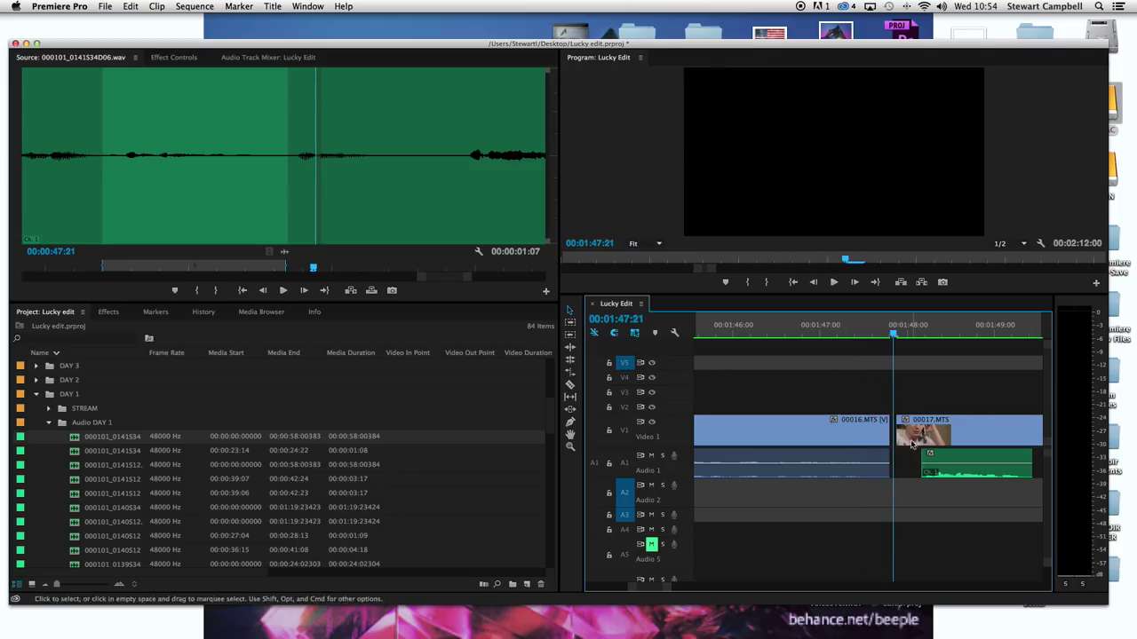
{"action": "left_click_drag", "start_coordinate": [902, 435], "coordinate": [894, 436]}
{"action": "left_click", "coordinate": [863, 340]}
{"action": "key", "text": "space"}
{"action": "left_click", "coordinate": [830, 336]}
{"action": "key", "text": "space"}
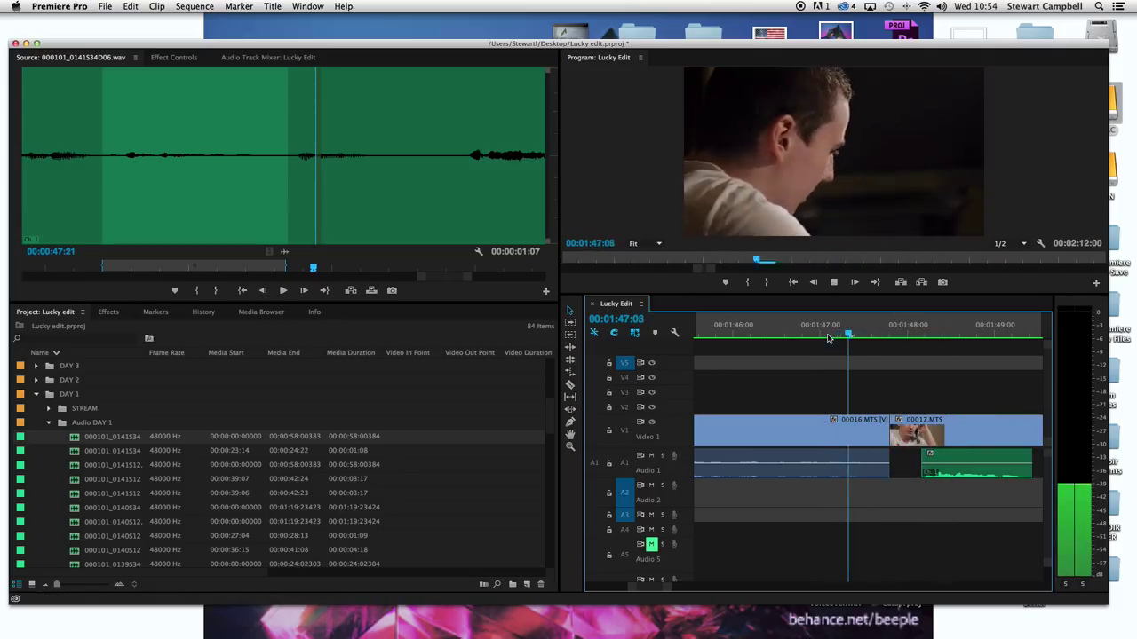
{"action": "key", "text": "space"}
{"action": "left_click_drag", "start_coordinate": [882, 433], "coordinate": [876, 433]}
- Play the cut again and extend the start of the A1 dialogue clip back to the beginning of 00017.MTS
{"action": "key", "text": "space"}
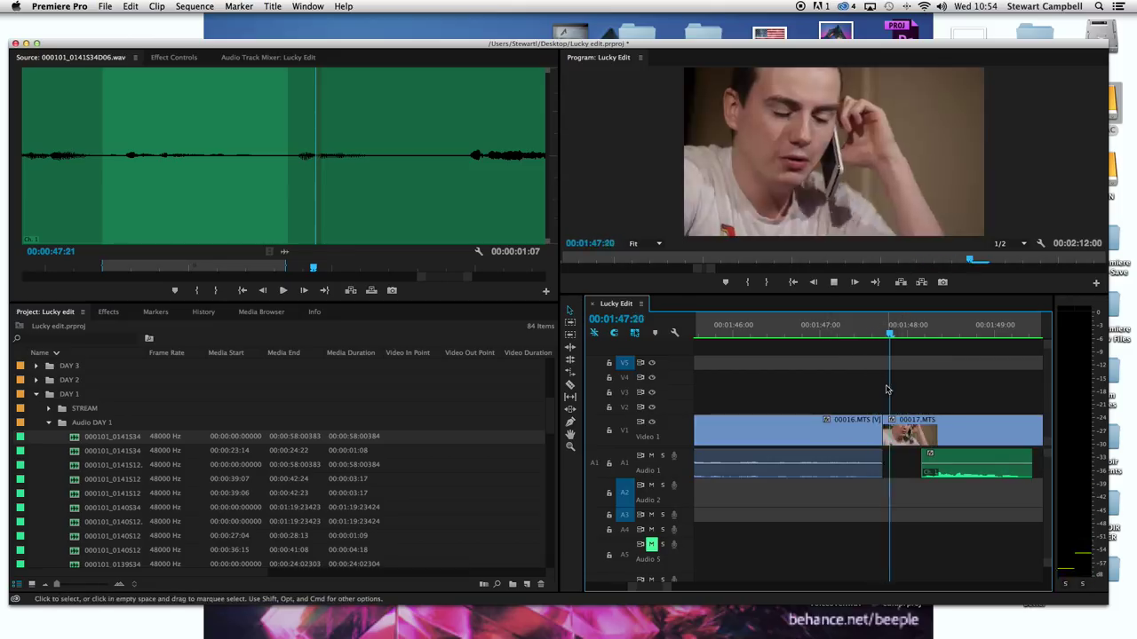
{"action": "left_click", "coordinate": [850, 331]}
{"action": "key", "text": "space"}
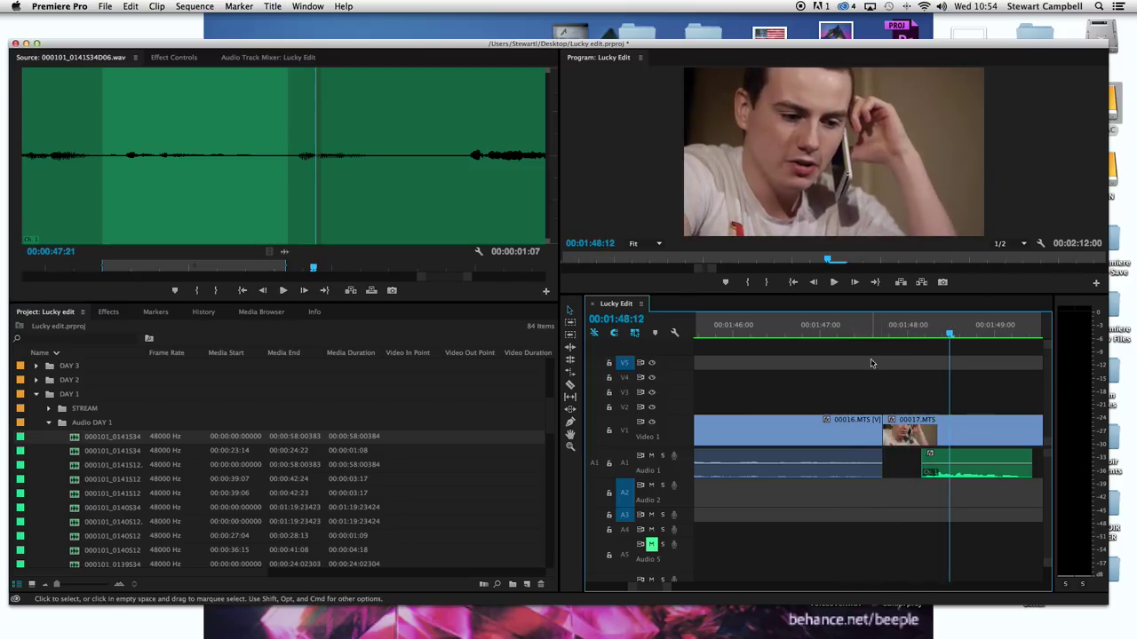
{"action": "left_click", "coordinate": [857, 335]}
{"action": "mouse_move", "coordinate": [868, 338]}
{"action": "left_mouse_down"}
{"action": "mouse_move", "coordinate": [893, 344]}
{"action": "mouse_move", "coordinate": [873, 351]}
{"action": "left_mouse_up"}
{"action": "key", "text": "space"}
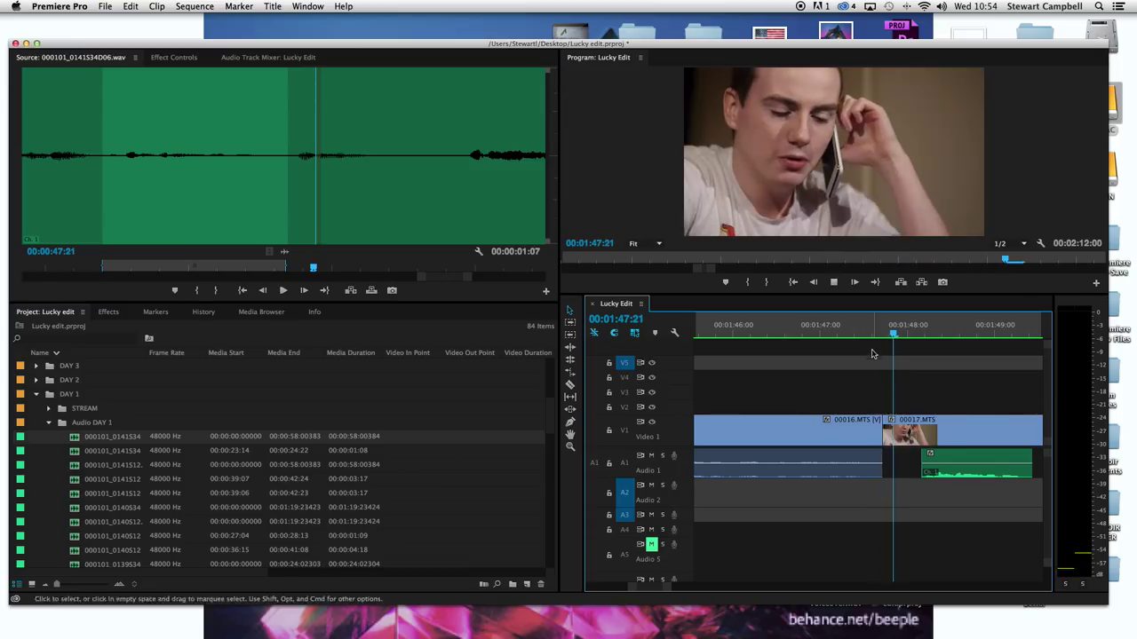
{"action": "left_click_drag", "start_coordinate": [926, 456], "coordinate": [886, 464]}
{"action": "key", "text": "space"}
{"action": "left_click", "coordinate": [847, 334]}
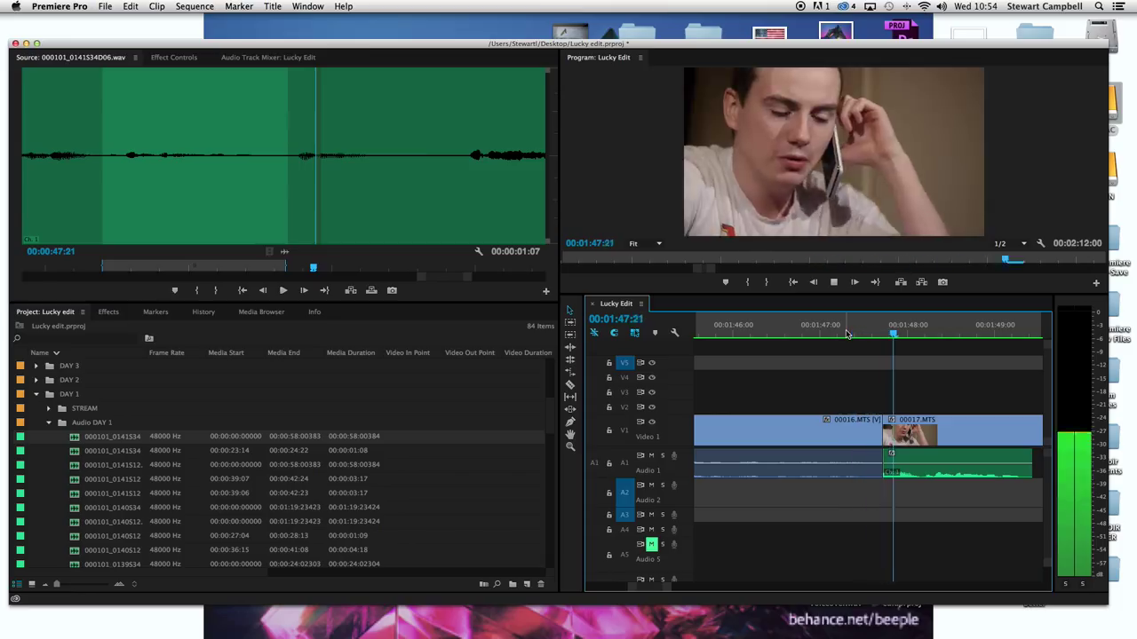
- Listen to the extended dialogue, trim its start, and move the clip back to near the beginning of 00017.MTS
{"action": "key", "text": "space"}
{"action": "left_click", "coordinate": [800, 334]}
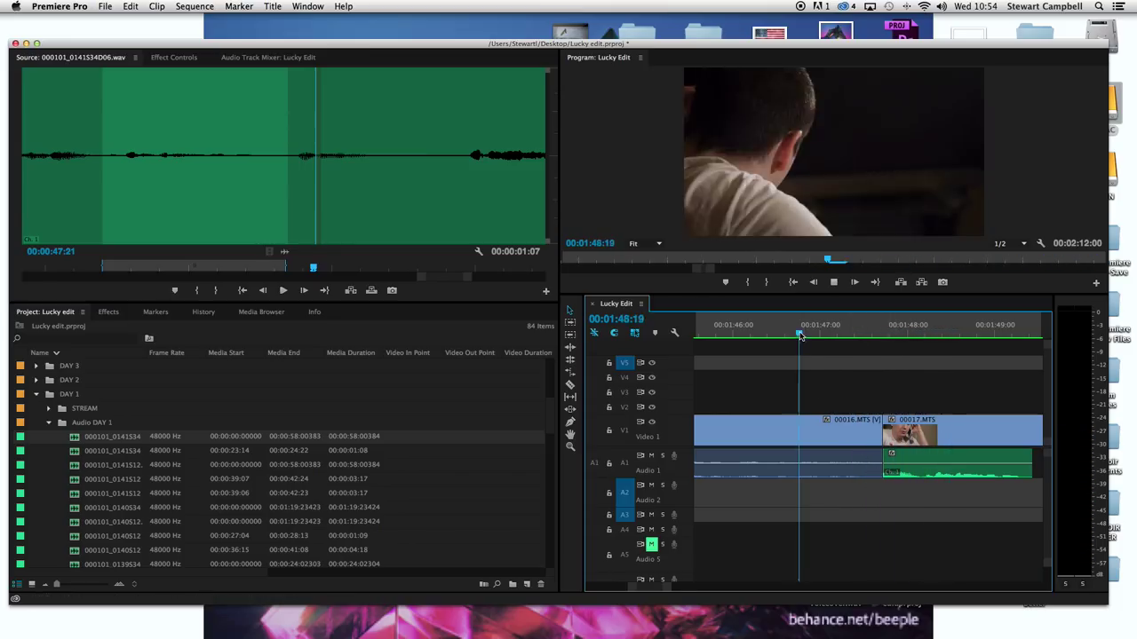
{"action": "key", "text": "space"}
{"action": "key", "text": "space"}
{"action": "key", "text": "space"}
{"action": "key", "text": "space"}
{"action": "left_click_drag", "start_coordinate": [886, 459], "coordinate": [911, 461]}
{"action": "key", "text": "space"}
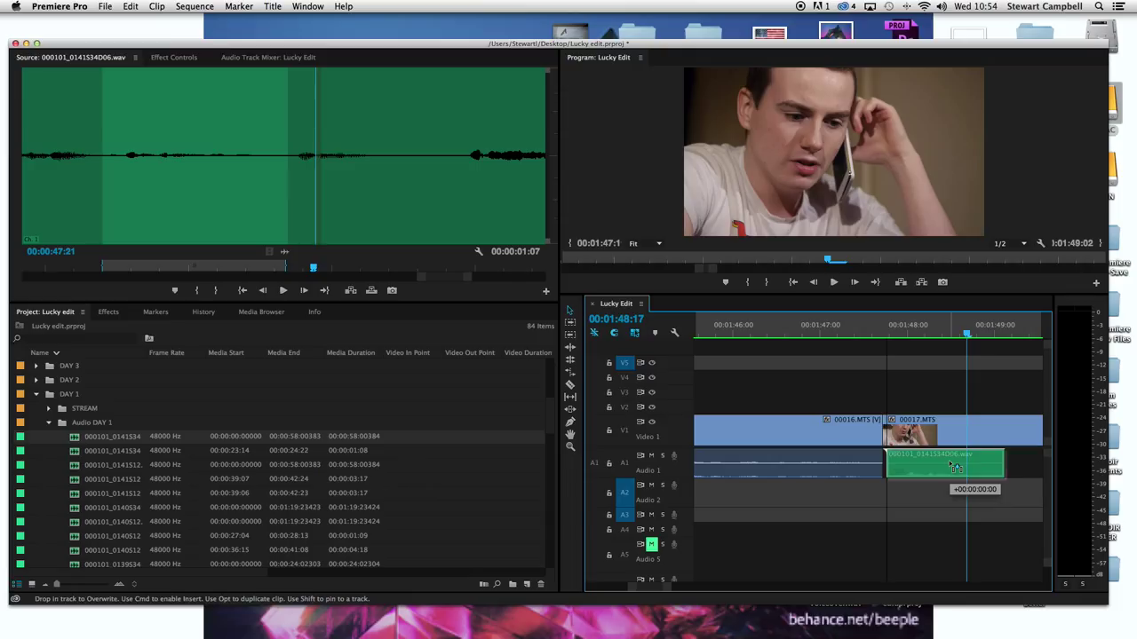
{"action": "left_click", "coordinate": [870, 334]}
{"action": "key", "text": "space"}
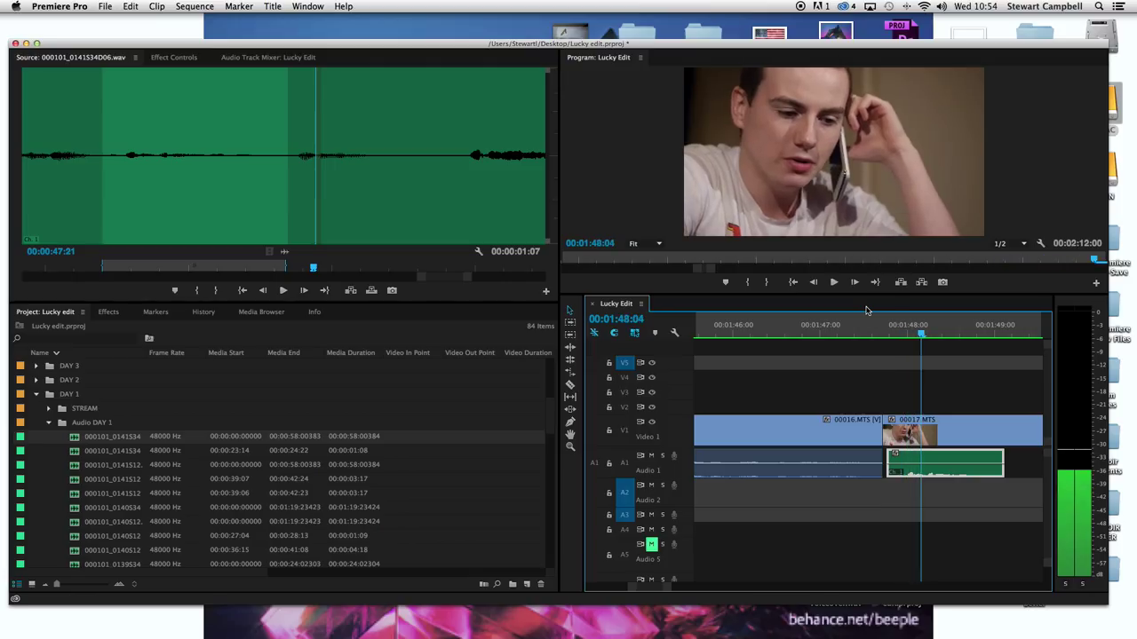
- Move the cut to 00:01:48:04 by trimming 00017.MTS and extending 00016.MTS, with the dialogue clip starting at the cut
{"action": "left_click_drag", "start_coordinate": [883, 431], "coordinate": [921, 432]}
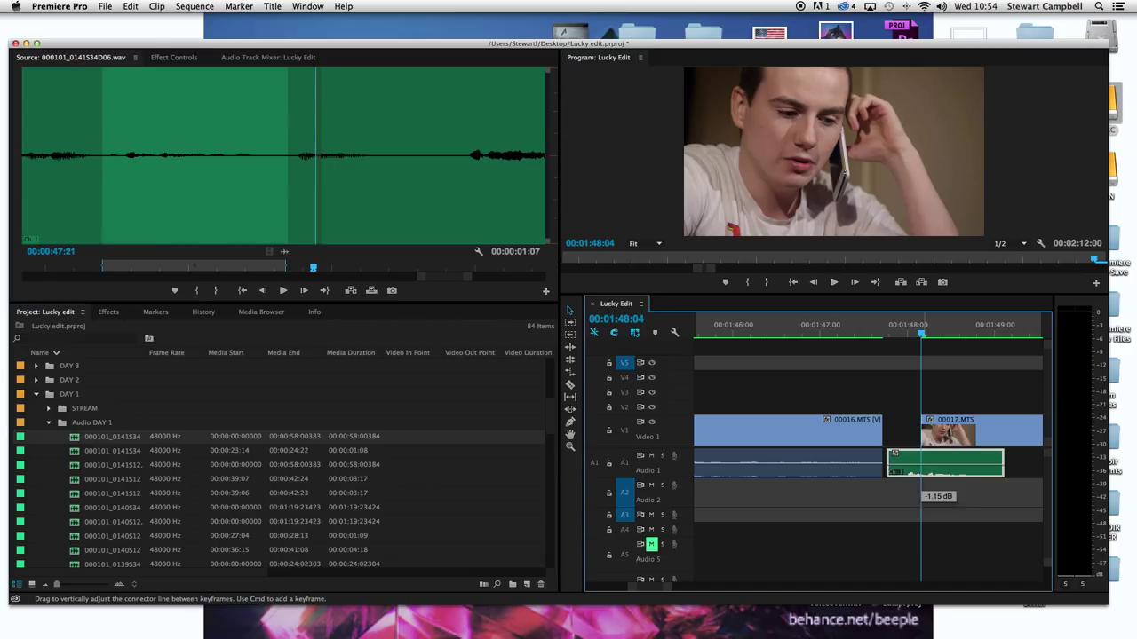
{"action": "left_click_drag", "start_coordinate": [910, 457], "coordinate": [909, 347]}
{"action": "left_click_drag", "start_coordinate": [880, 430], "coordinate": [921, 430]}
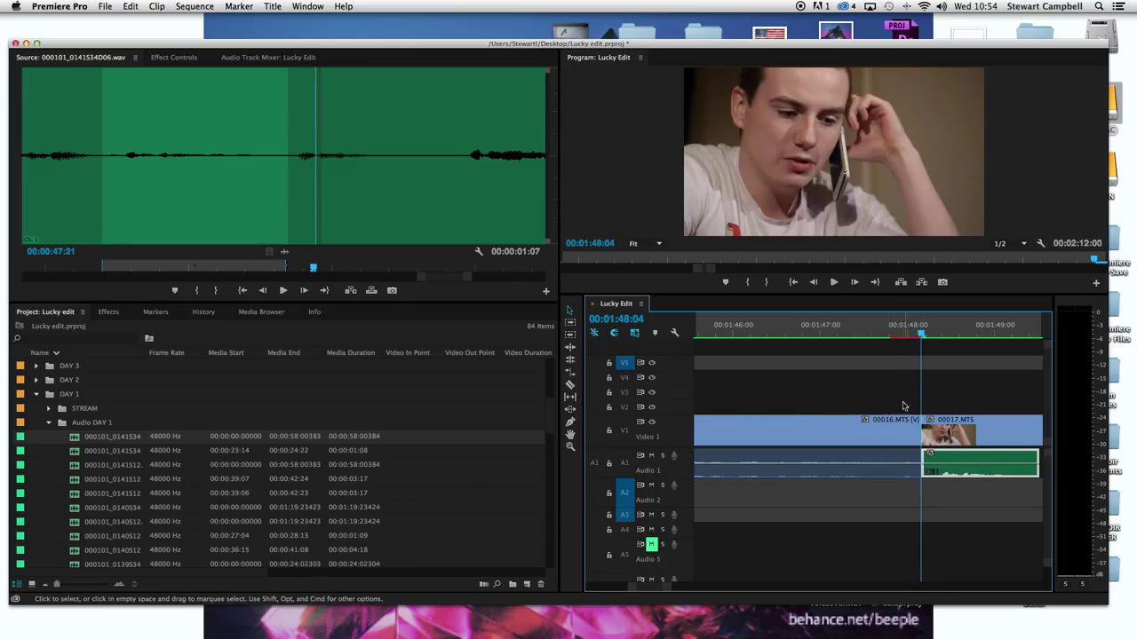
- Unlink the 00016.MTS clip, trim only its audio back to about 00:01:47:17, and play the result
{"action": "right_click", "coordinate": [875, 425]}
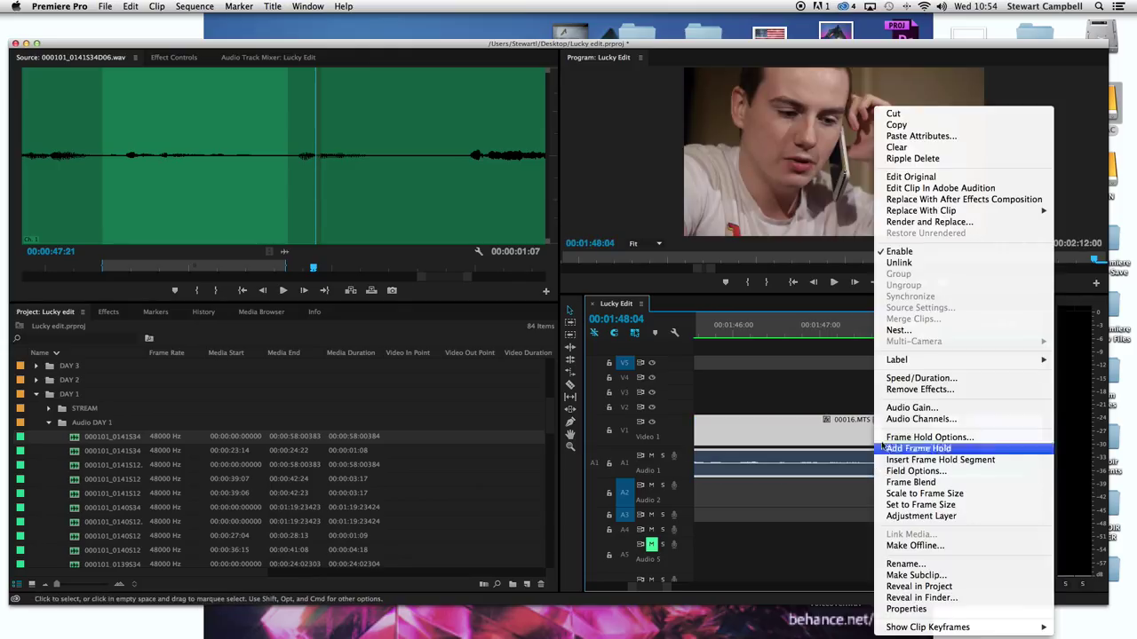
{"action": "left_click", "coordinate": [899, 263]}
{"action": "left_click_drag", "start_coordinate": [921, 467], "coordinate": [882, 465]}
{"action": "left_click", "coordinate": [862, 325]}
{"action": "key", "text": "space"}
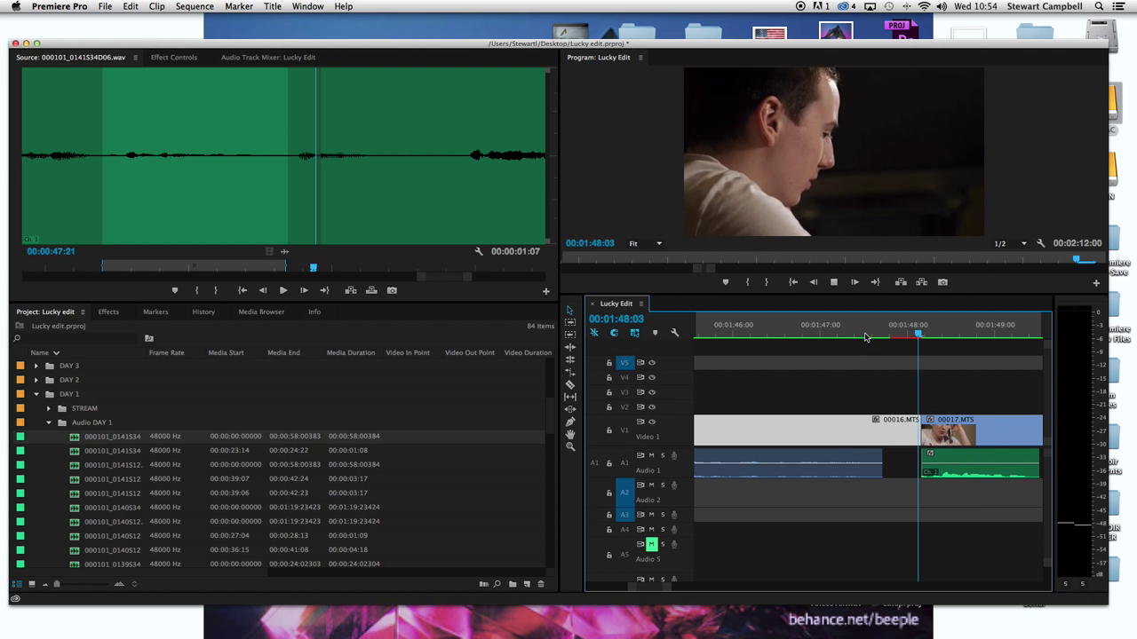
{"action": "key", "text": "space"}
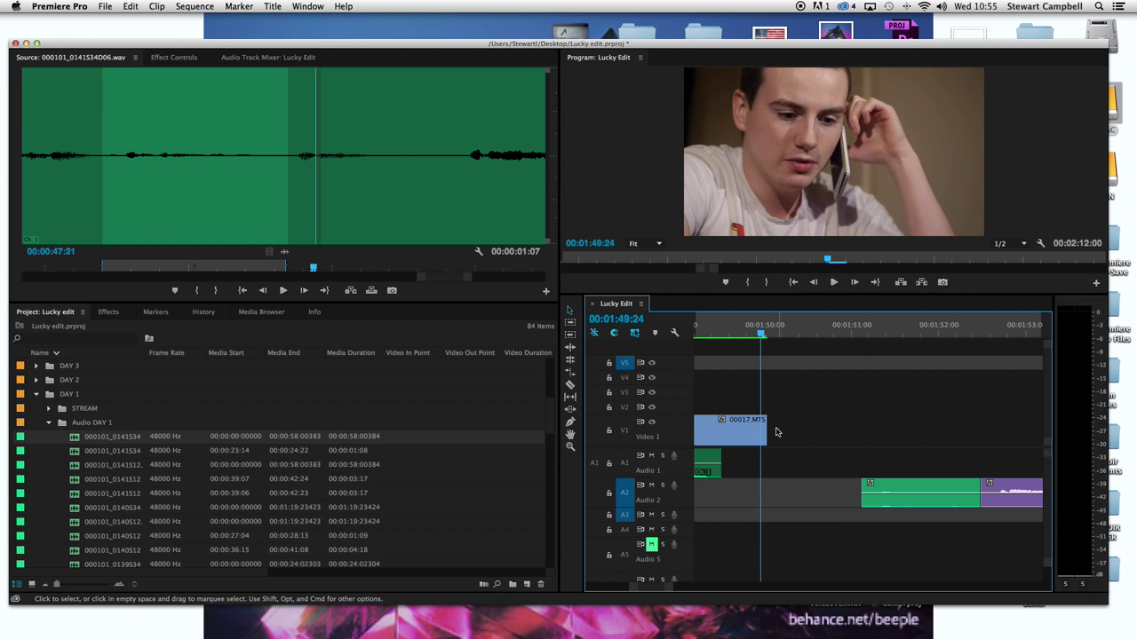
- Extend the end of the A1 dialogue clip under 00017.MTS by about two frames and play the section
{"action": "mouse_move", "coordinate": [718, 458]}
{"action": "left_mouse_down"}
{"action": "mouse_move", "coordinate": [767, 458]}
{"action": "mouse_move", "coordinate": [724, 462]}
{"action": "left_mouse_up"}
{"action": "left_click", "coordinate": [717, 325]}
{"action": "key", "text": "space"}
{"action": "key", "text": "space"}
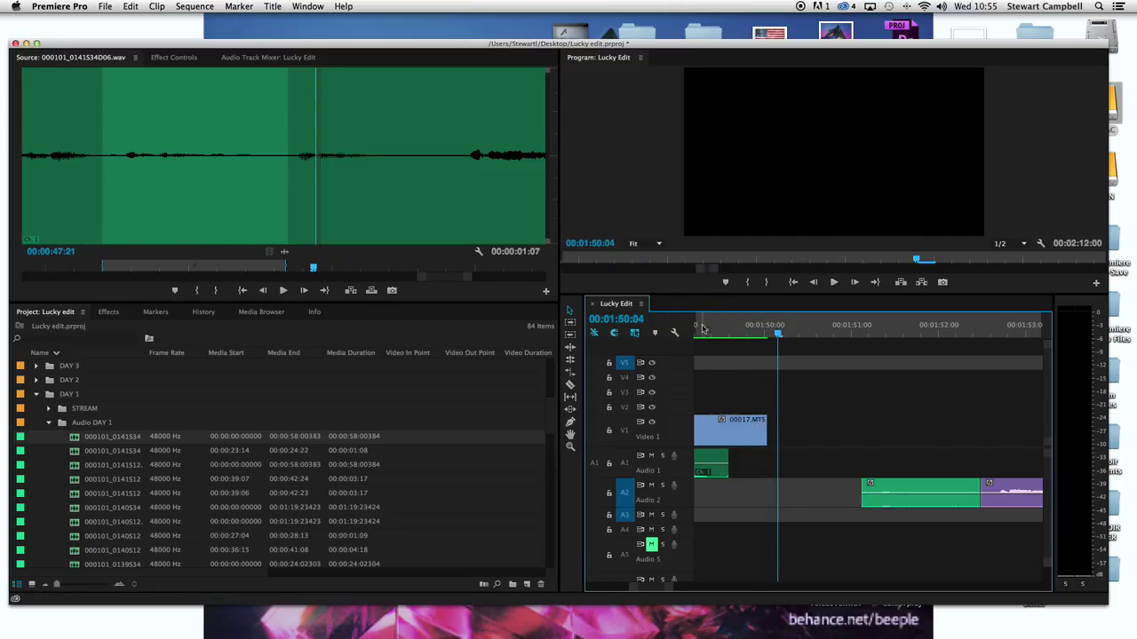
{"action": "left_click_drag", "start_coordinate": [718, 331], "coordinate": [621, 335]}
{"action": "key", "text": "space"}
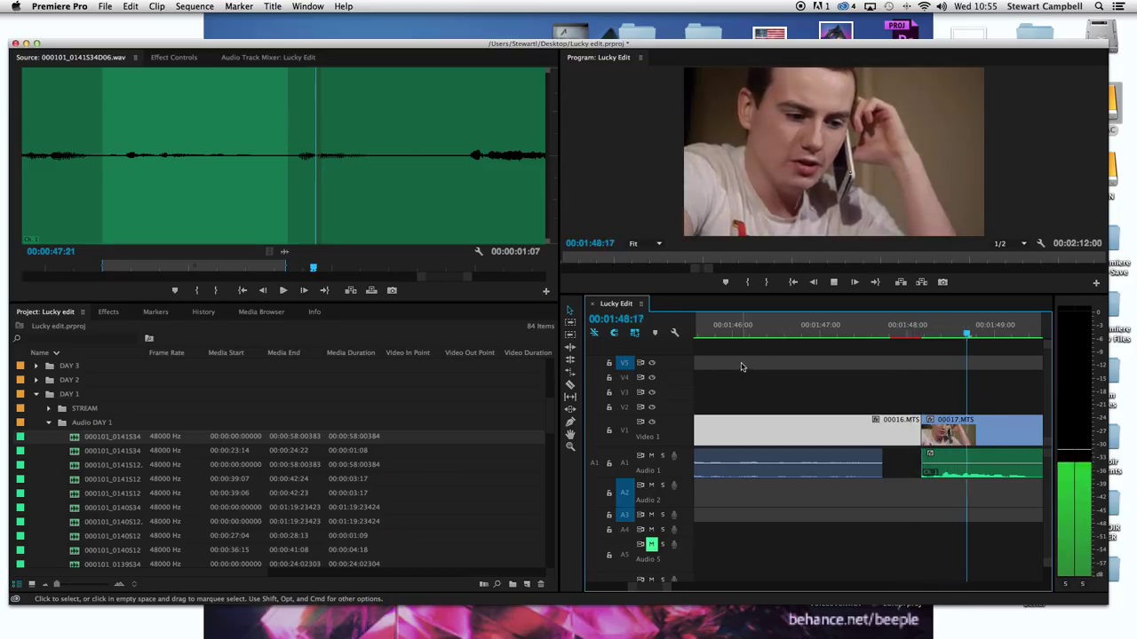
{"action": "key", "text": "space"}
- Extend the end of the unlinked 00016.MTS audio to meet the dialogue clip at 00:01:48:04
{"action": "left_click", "coordinate": [827, 332]}
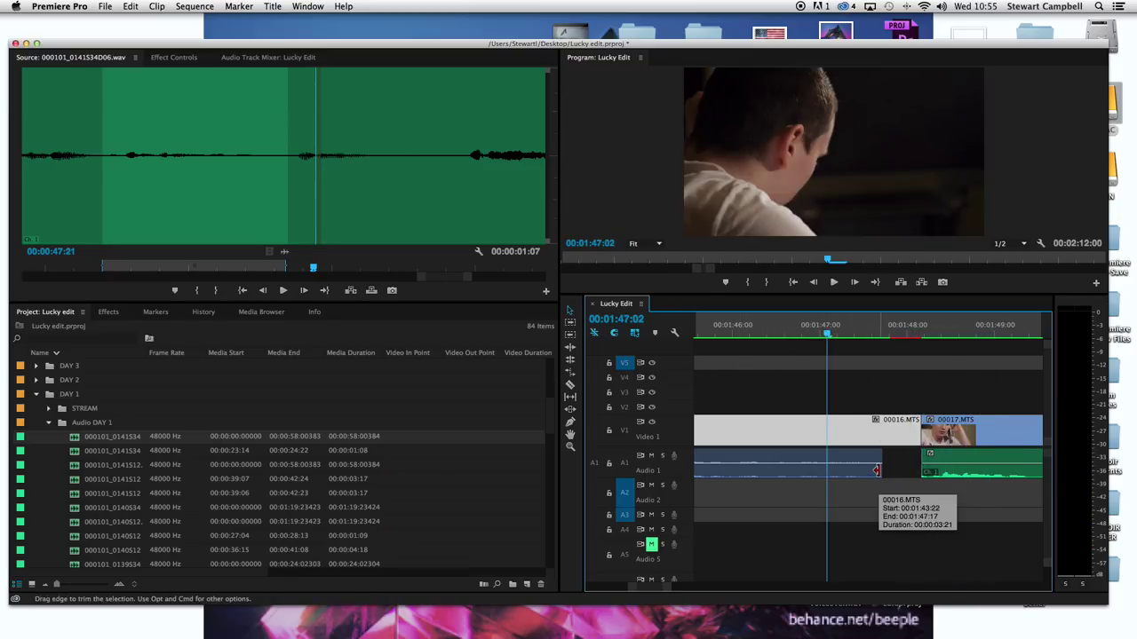
{"action": "mouse_move", "coordinate": [876, 470]}
{"action": "left_mouse_down"}
{"action": "mouse_move", "coordinate": [912, 471]}
{"action": "mouse_move", "coordinate": [892, 468]}
{"action": "left_mouse_up"}
{"action": "key", "text": "space"}
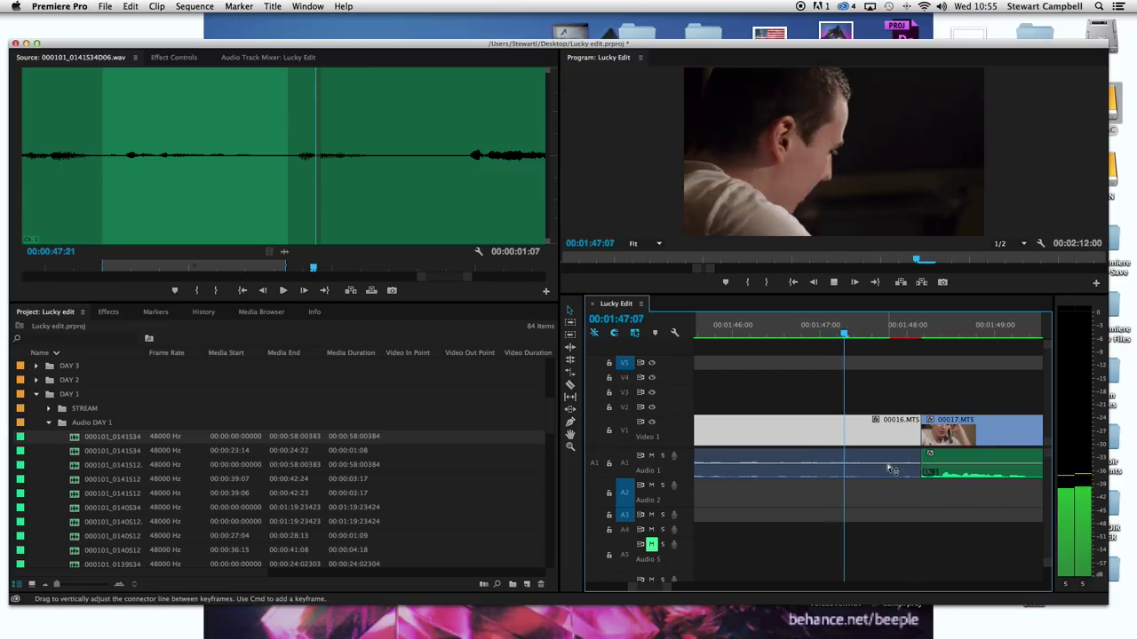
- Open the 00016.MTS audio clip in Adobe Audition and listen to it through to the end
{"action": "right_click", "coordinate": [886, 468]}
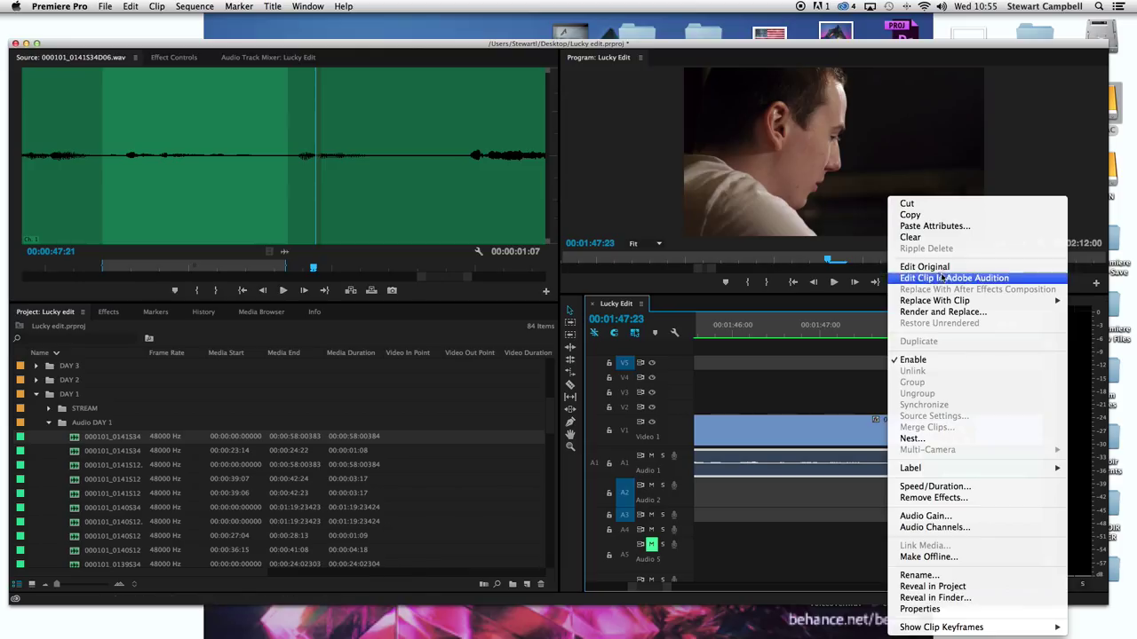
{"action": "left_click", "coordinate": [942, 312]}
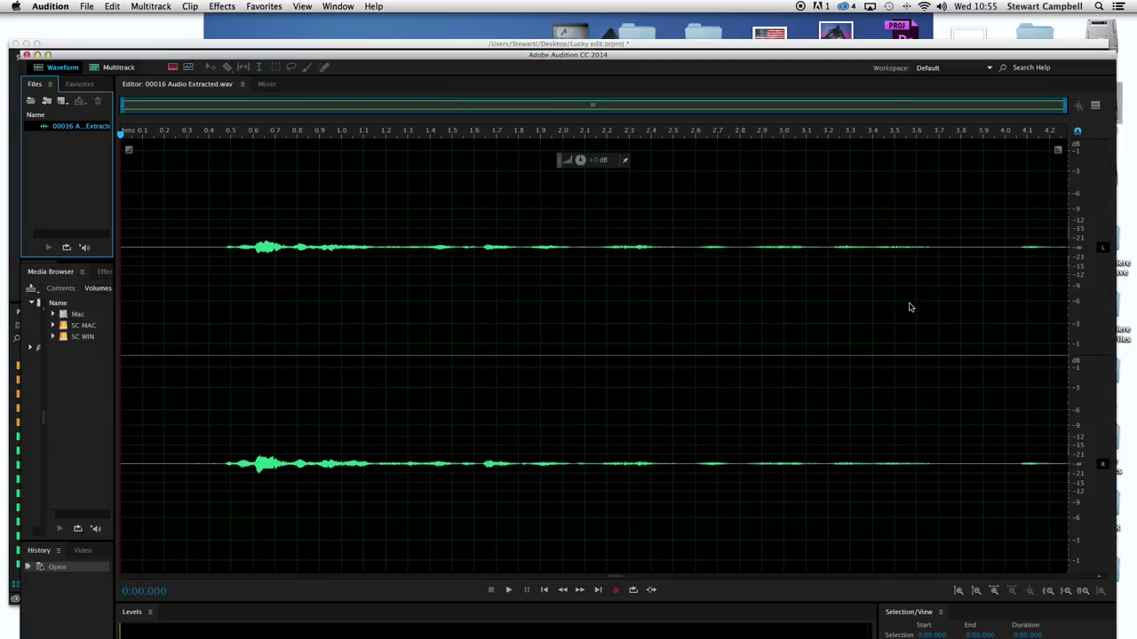
{"action": "key", "text": "space"}
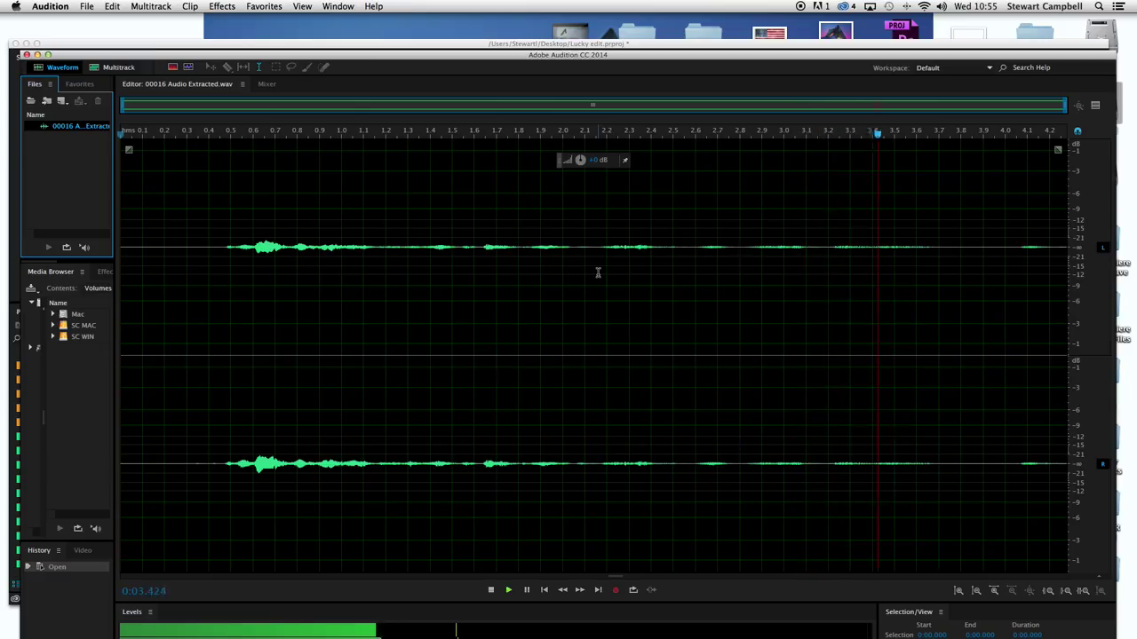
{"action": "left_click", "coordinate": [858, 266]}
{"action": "key", "text": "space"}
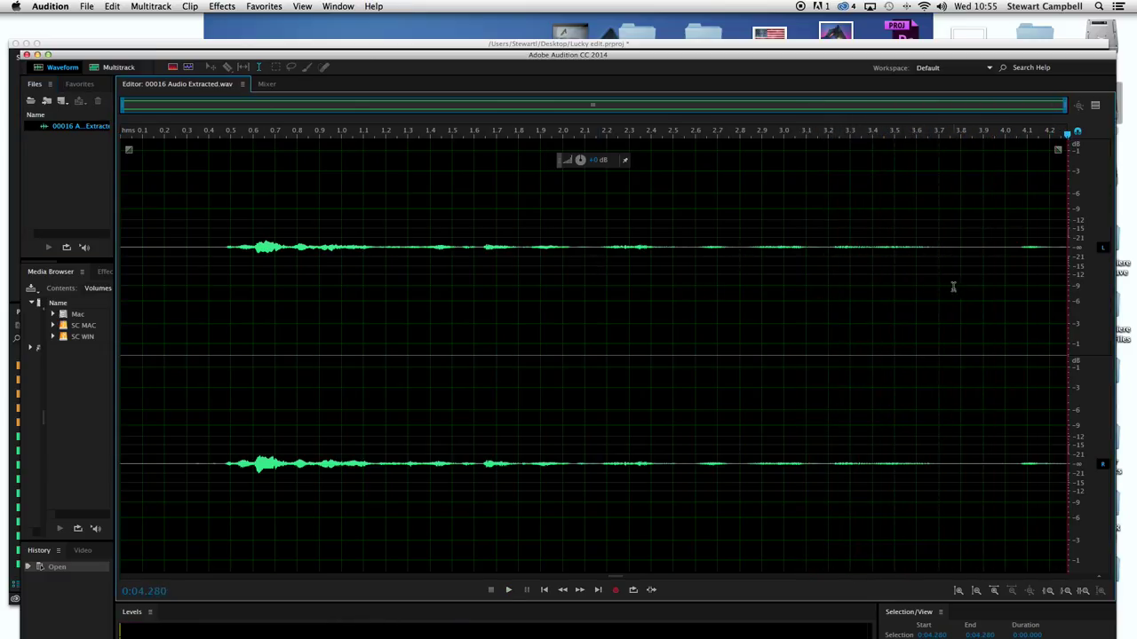
- Select the audio from 0:03.700 to 0:04.280 and apply Auto Heal to the selection
{"action": "scroll", "coordinate": [984, 252], "scroll_direction": "up", "scroll_amount": 1}
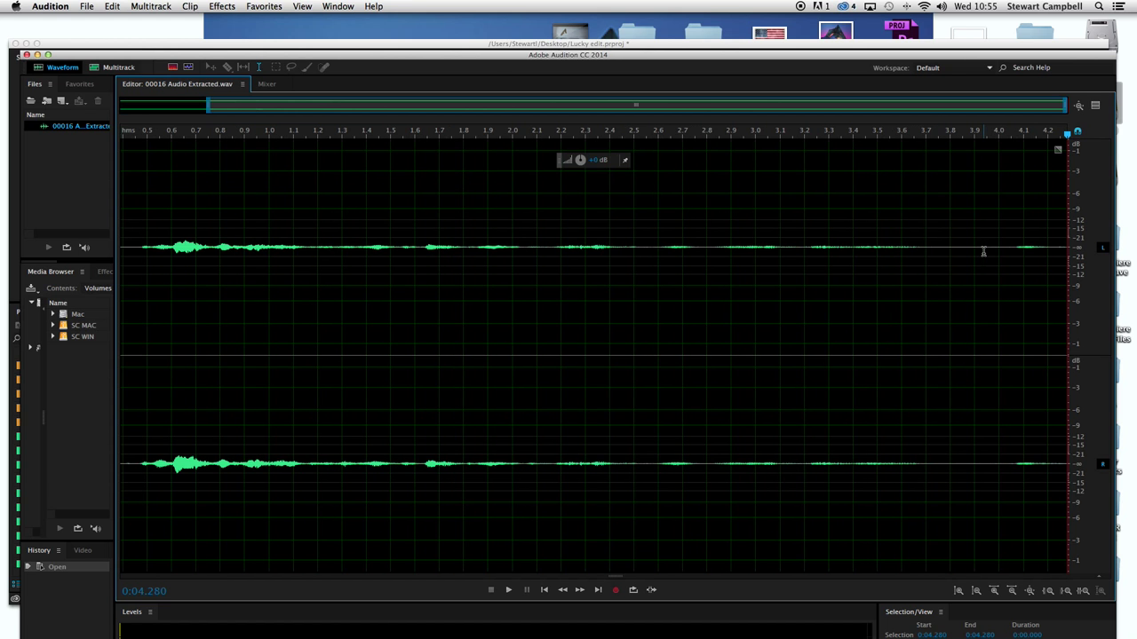
{"action": "left_click_drag", "start_coordinate": [927, 273], "coordinate": [1066, 322]}
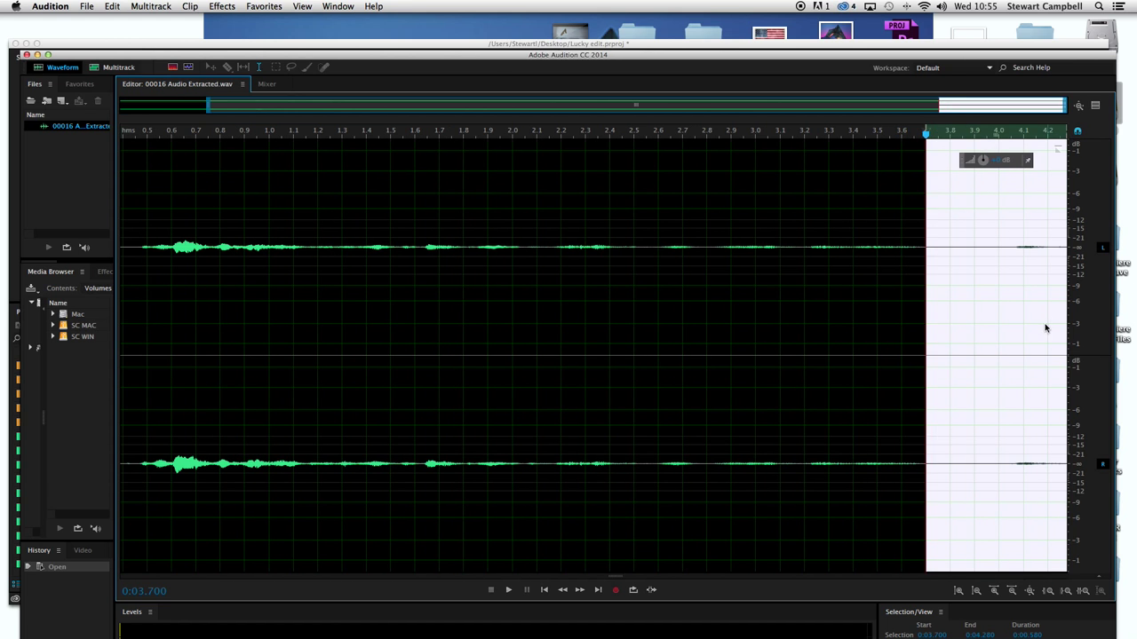
{"action": "right_click", "coordinate": [1043, 326]}
{"action": "left_click", "coordinate": [916, 572]}
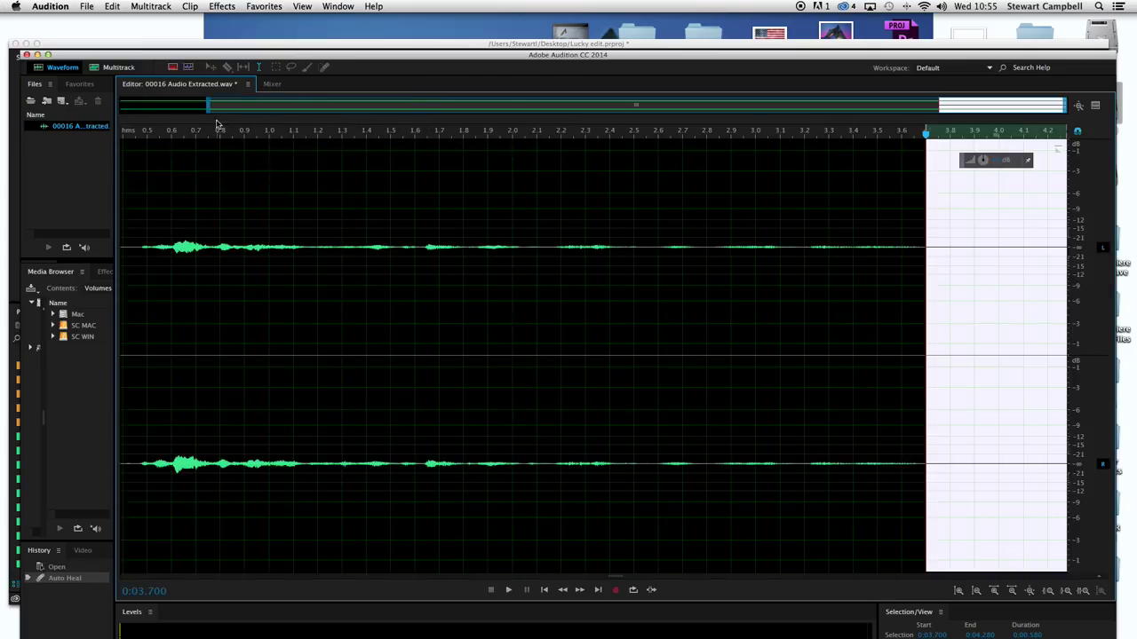
- Play the healed audio from the start and replay the part from about 2.8 to 3.9 seconds
{"action": "left_click_drag", "start_coordinate": [164, 133], "coordinate": [1, 156]}
{"action": "key", "text": "space"}
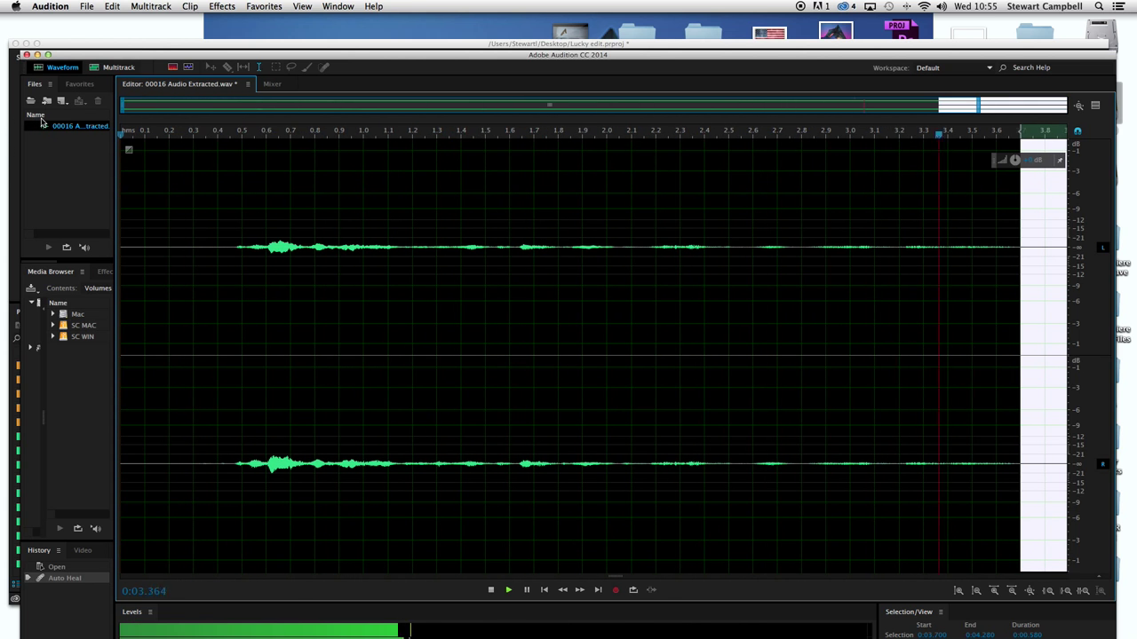
{"action": "left_click", "coordinate": [701, 211]}
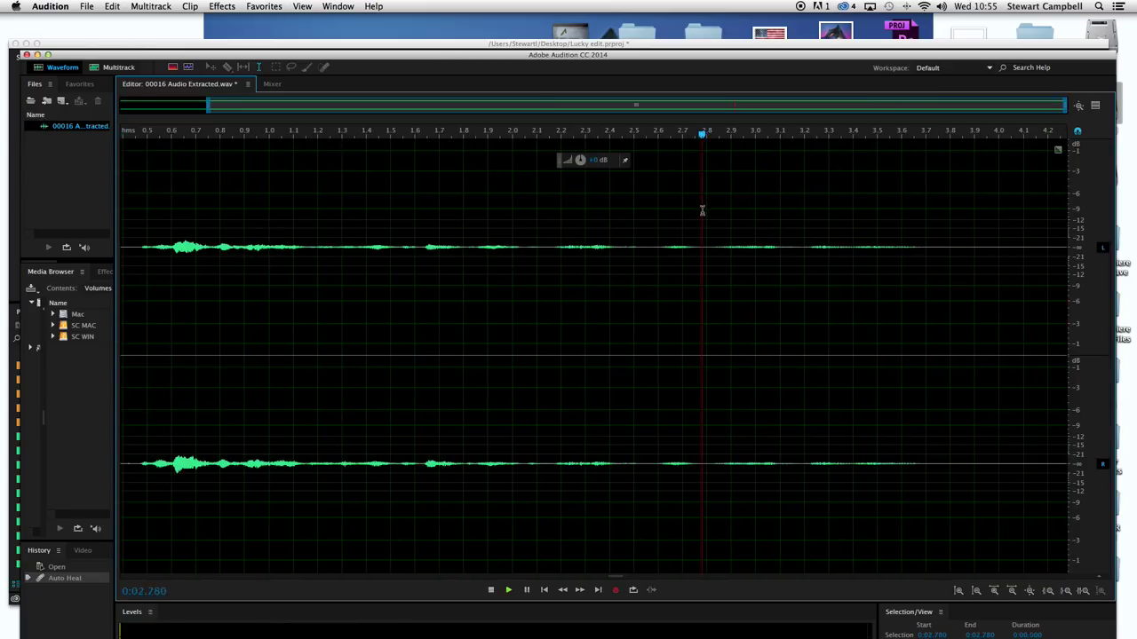
{"action": "key", "text": "space"}
{"action": "left_click_drag", "start_coordinate": [701, 211], "coordinate": [975, 255]}
{"action": "key", "text": "space"}
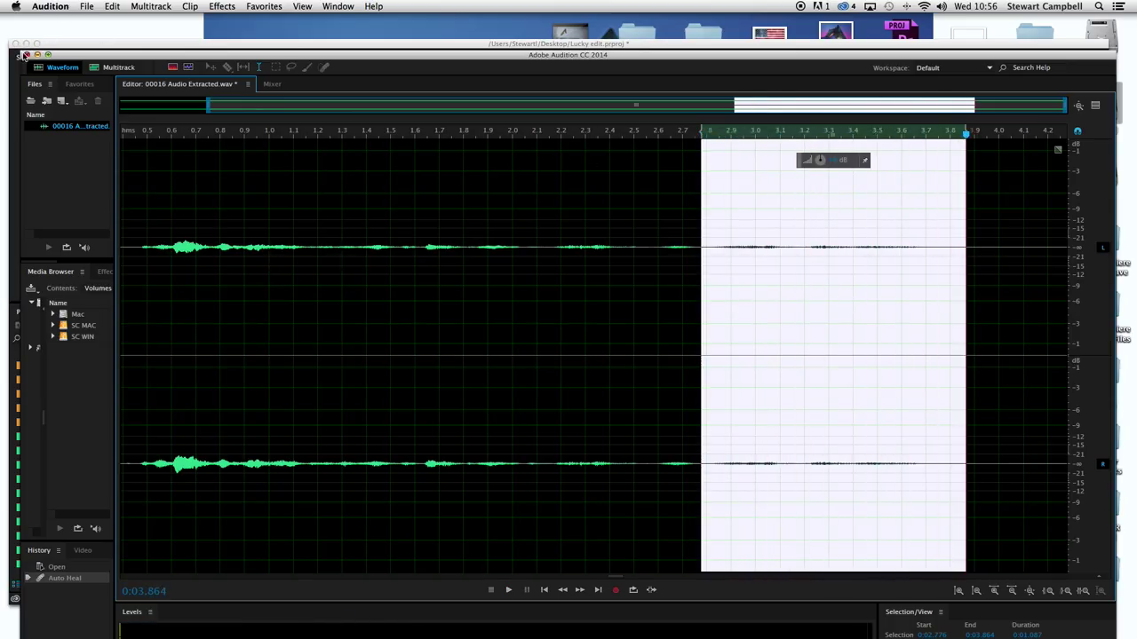
- Save and close the healed 00016 audio file, then play the phone call from the 00016.MTS shot into 00017.MTS in Premiere Pro
{"action": "left_click", "coordinate": [26, 55]}
{"action": "key", "text": "Return"}
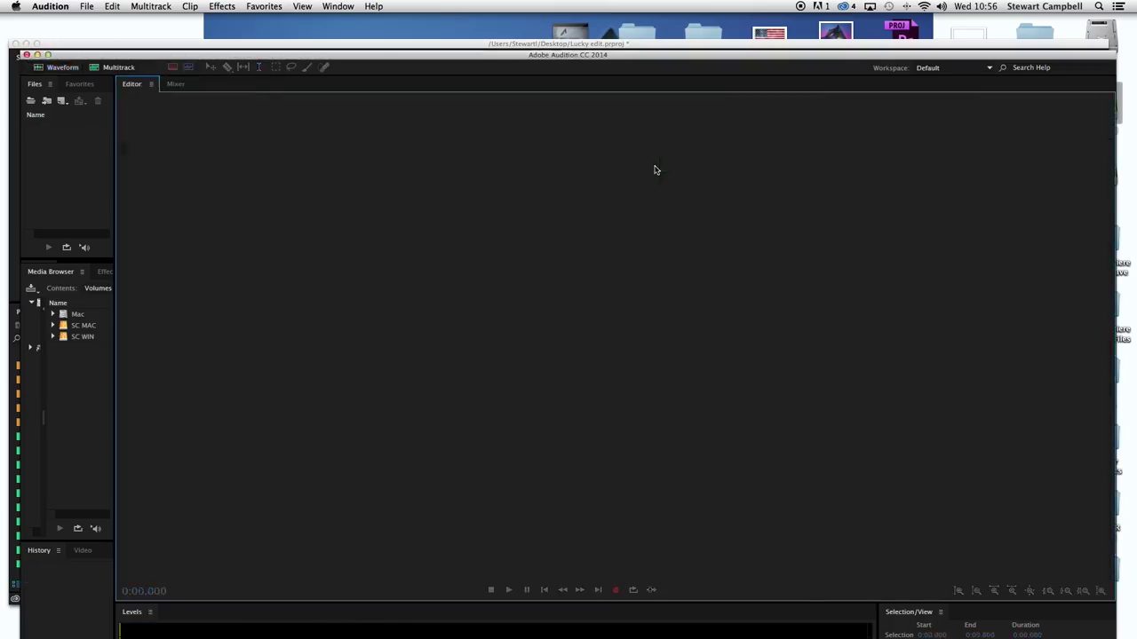
{"action": "left_click_drag", "start_coordinate": [773, 326], "coordinate": [645, 329]}
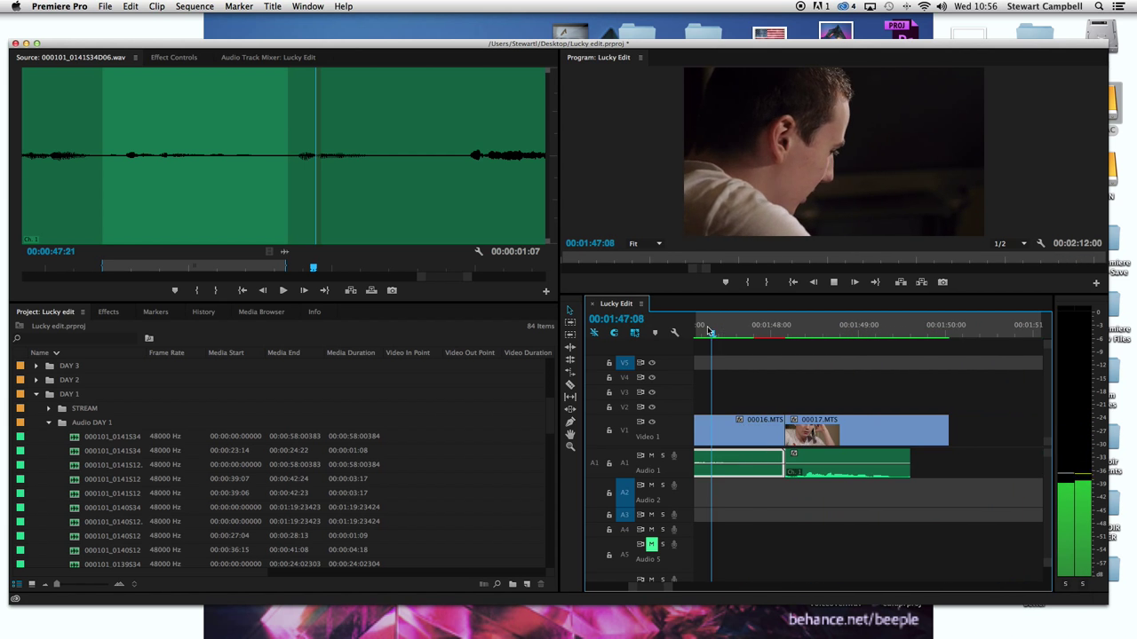
{"action": "key", "text": "XF86AudioRaiseVolume"}
{"action": "key", "text": "space"}
{"action": "left_click_drag", "start_coordinate": [708, 331], "coordinate": [501, 322]}
{"action": "key", "text": "space"}
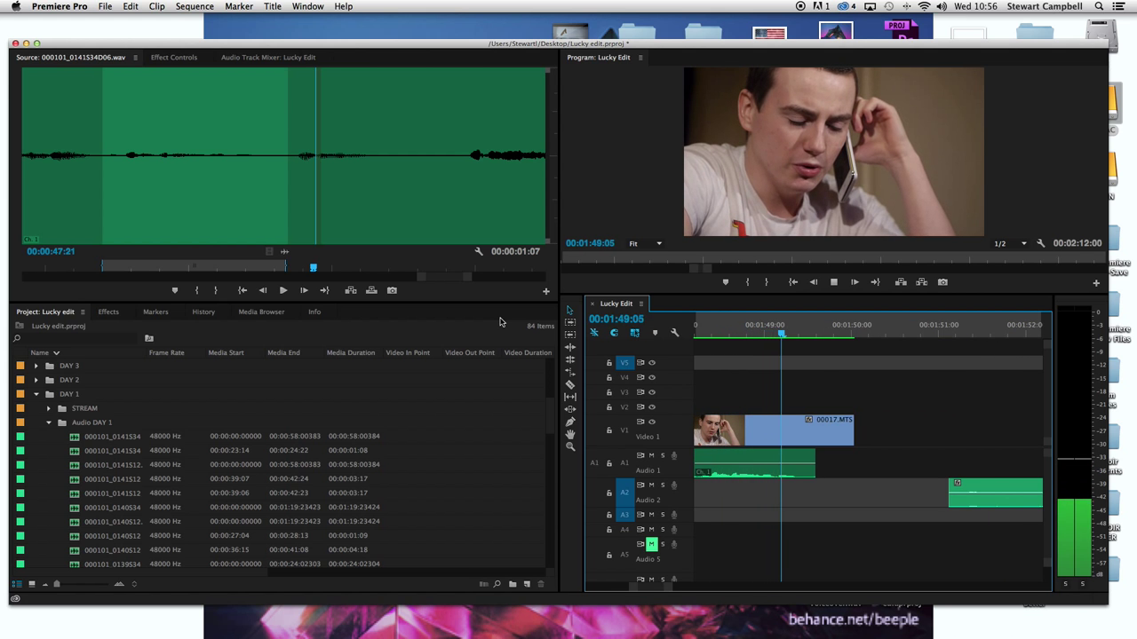
{"action": "key", "text": "space"}
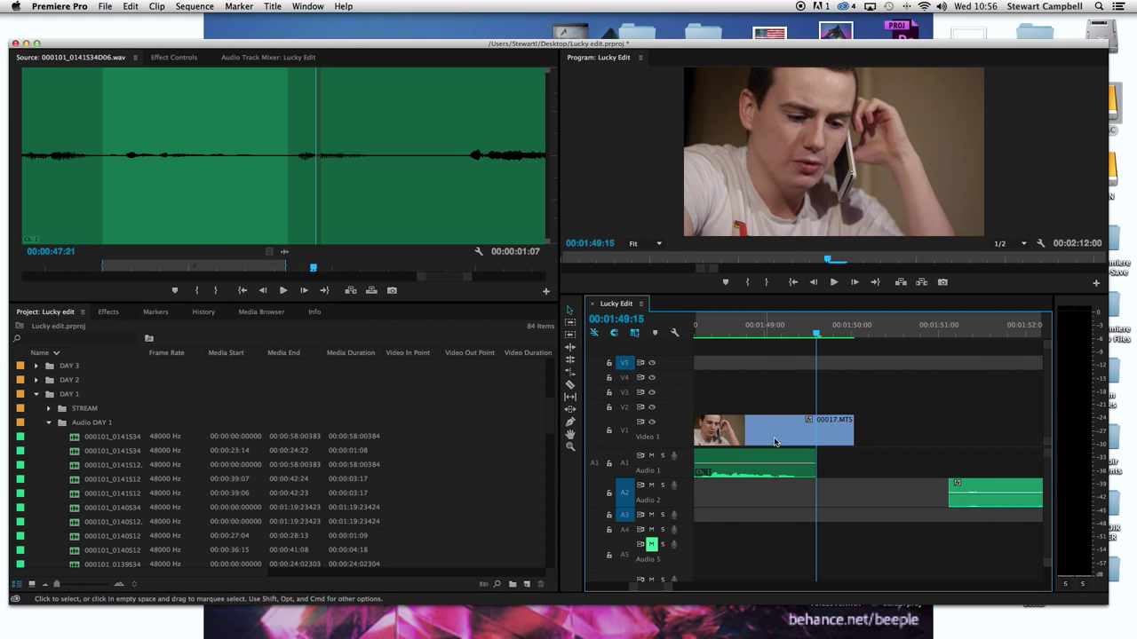
- Roll the video cut between 00016.MTS and 00017.MTS back to 00:01:47:19, leaving the audio cut in place, and play across it
{"action": "left_click_drag", "start_coordinate": [751, 331], "coordinate": [677, 336]}
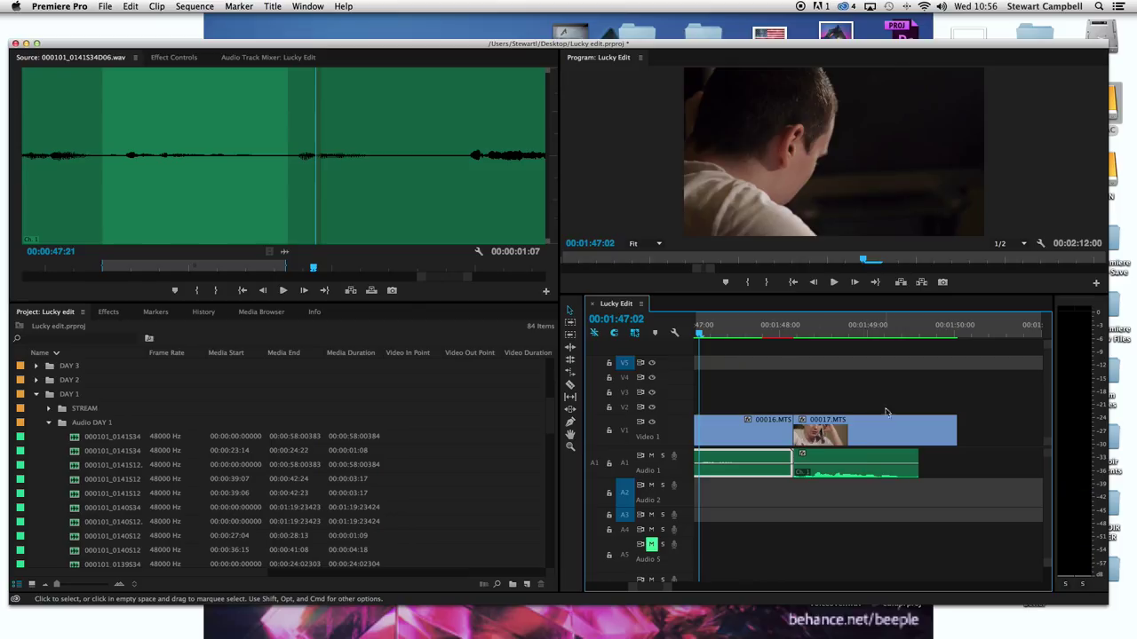
{"action": "left_click_drag", "start_coordinate": [863, 456], "coordinate": [867, 465]}
{"action": "key", "text": "space"}
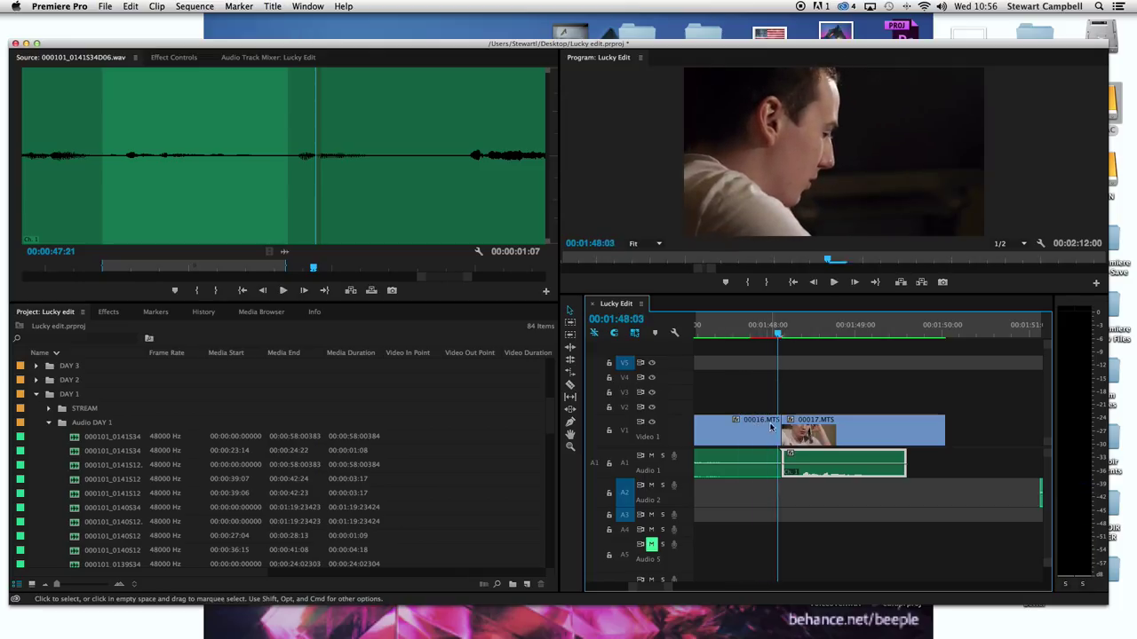
{"action": "mouse_move", "coordinate": [774, 426]}
{"action": "left_mouse_down"}
{"action": "mouse_move", "coordinate": [738, 424]}
{"action": "mouse_move", "coordinate": [787, 428]}
{"action": "mouse_move", "coordinate": [754, 426]}
{"action": "left_mouse_up"}
{"action": "key", "text": "space"}
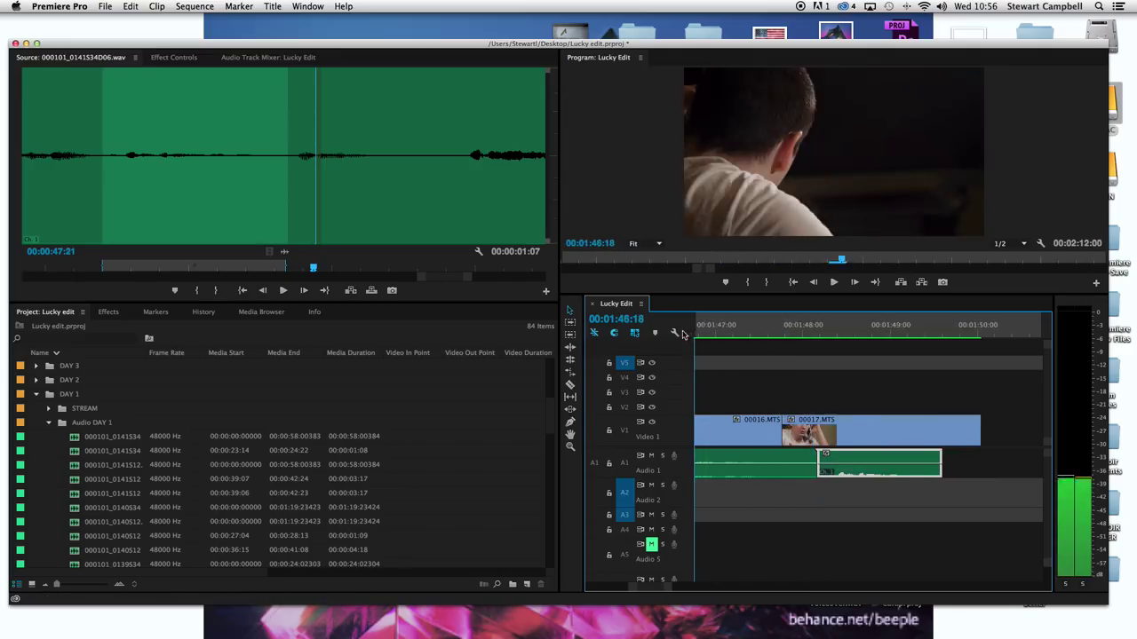
{"action": "key", "text": "space"}
{"action": "left_click", "coordinate": [740, 333]}
{"action": "left_click_drag", "start_coordinate": [759, 338], "coordinate": [791, 345]}
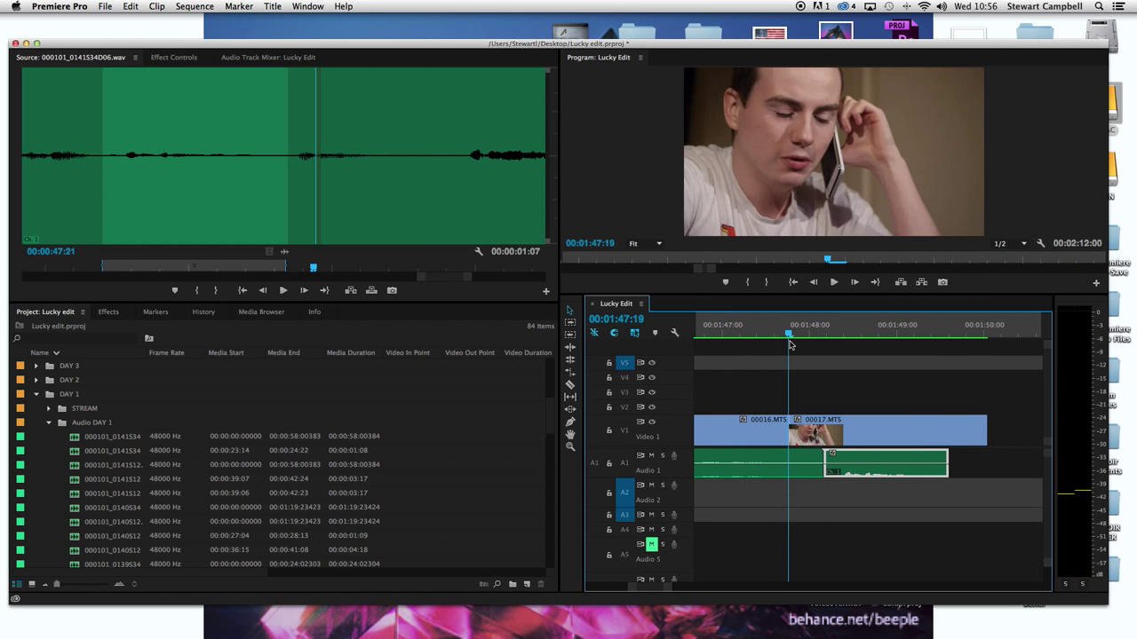
{"action": "key", "text": "space"}
- Roll the 00016.MTS/00017.MTS video cut forward to about 00:01:47:22 and on to about 00:01:47:24, playing across it each time
{"action": "key", "text": "space"}
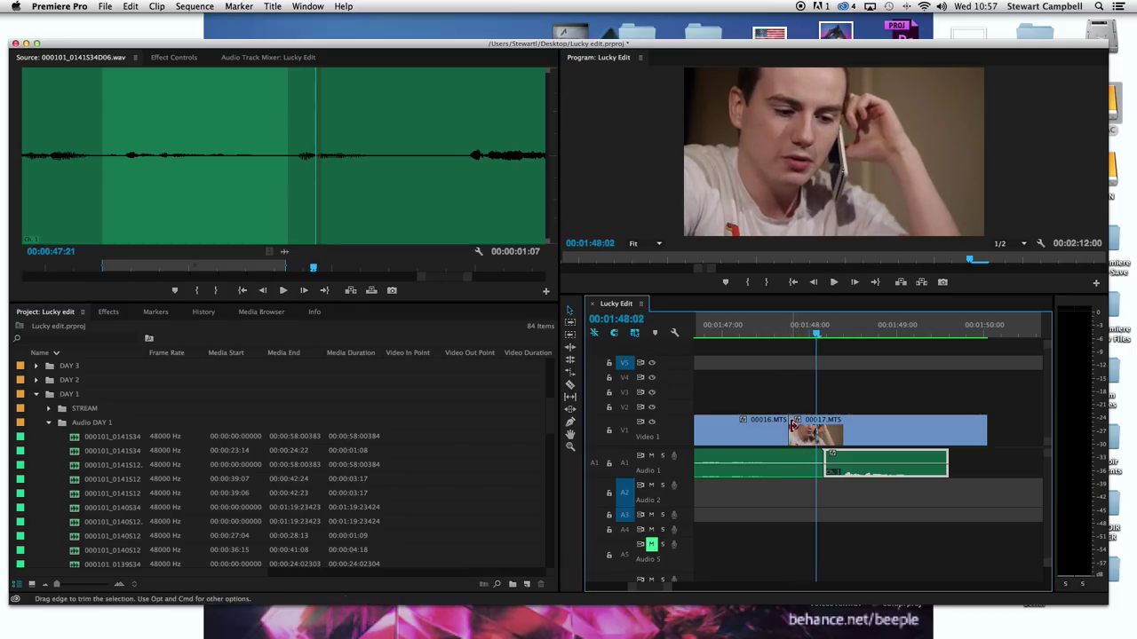
{"action": "left_click_drag", "start_coordinate": [793, 428], "coordinate": [797, 428]}
{"action": "left_click", "coordinate": [771, 337]}
{"action": "key", "text": "space"}
{"action": "key", "text": "space"}
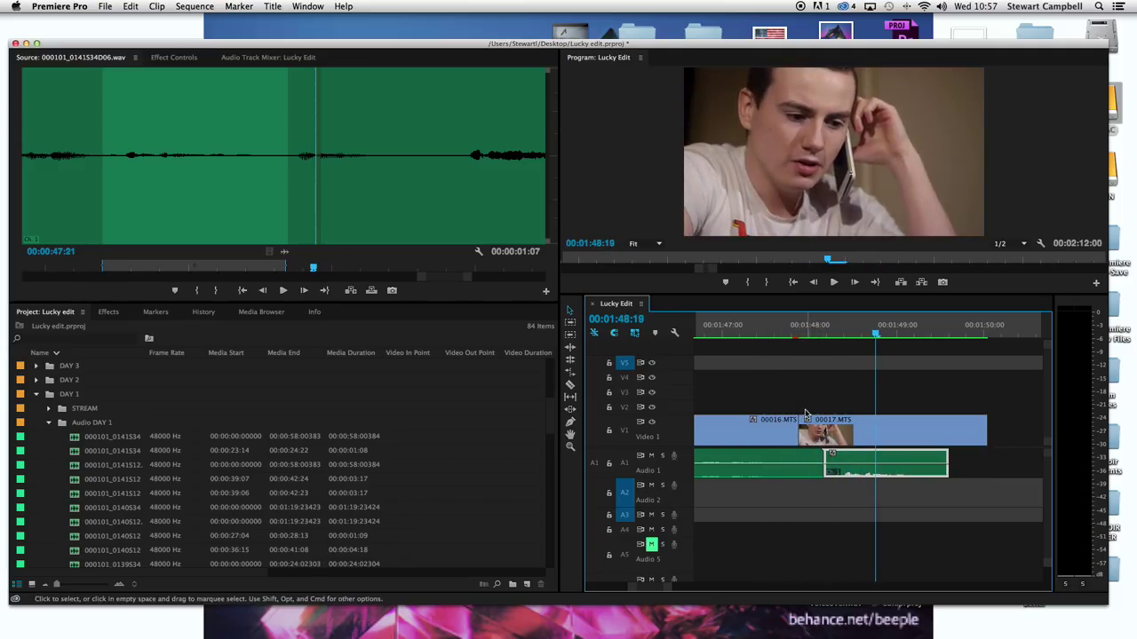
{"action": "left_click_drag", "start_coordinate": [803, 426], "coordinate": [810, 427]}
{"action": "left_click", "coordinate": [781, 335]}
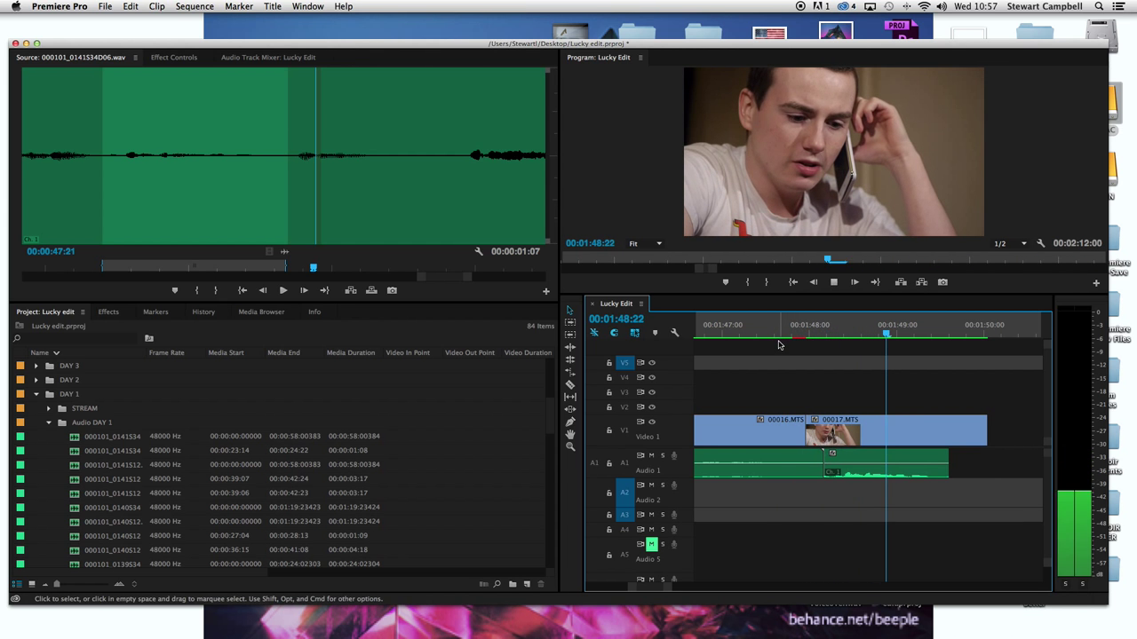
{"action": "left_click", "coordinate": [770, 336]}
- Roll the video cut between 00016.MTS and 00017.MTS to 00:01:47:23 and play the transition
{"action": "left_click_drag", "start_coordinate": [770, 337], "coordinate": [797, 340]}
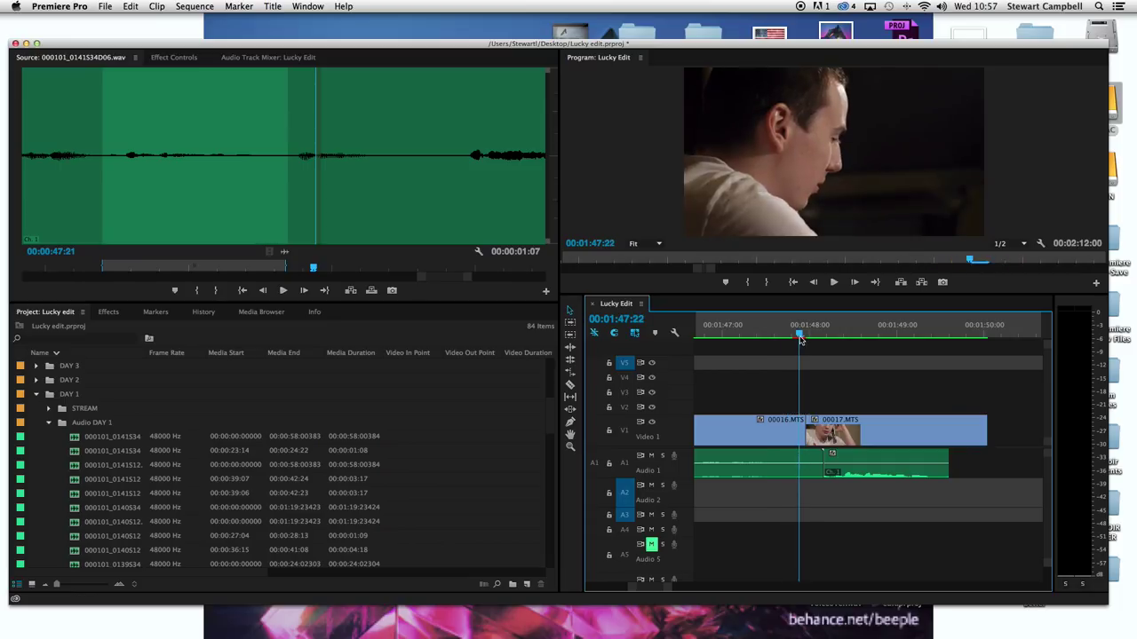
{"action": "mouse_move", "coordinate": [802, 343]}
{"action": "left_mouse_down"}
{"action": "mouse_move", "coordinate": [746, 347]}
{"action": "mouse_move", "coordinate": [812, 348]}
{"action": "mouse_move", "coordinate": [804, 353]}
{"action": "left_mouse_up"}
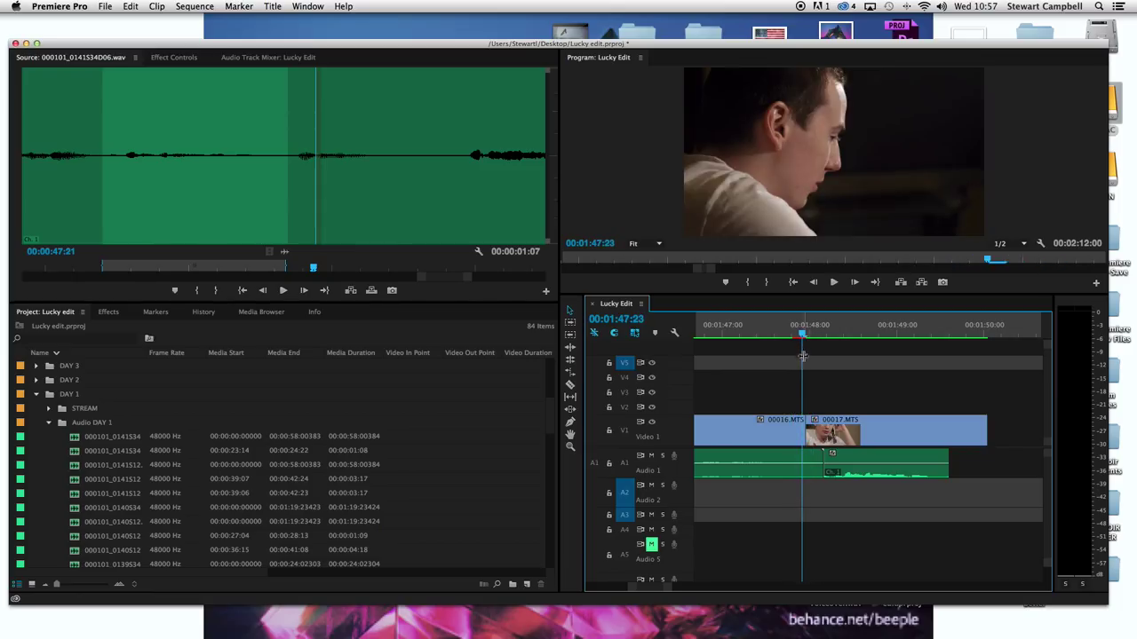
{"action": "left_click_drag", "start_coordinate": [803, 418], "coordinate": [803, 418]}
{"action": "left_click", "coordinate": [769, 333]}
{"action": "key", "text": "space"}
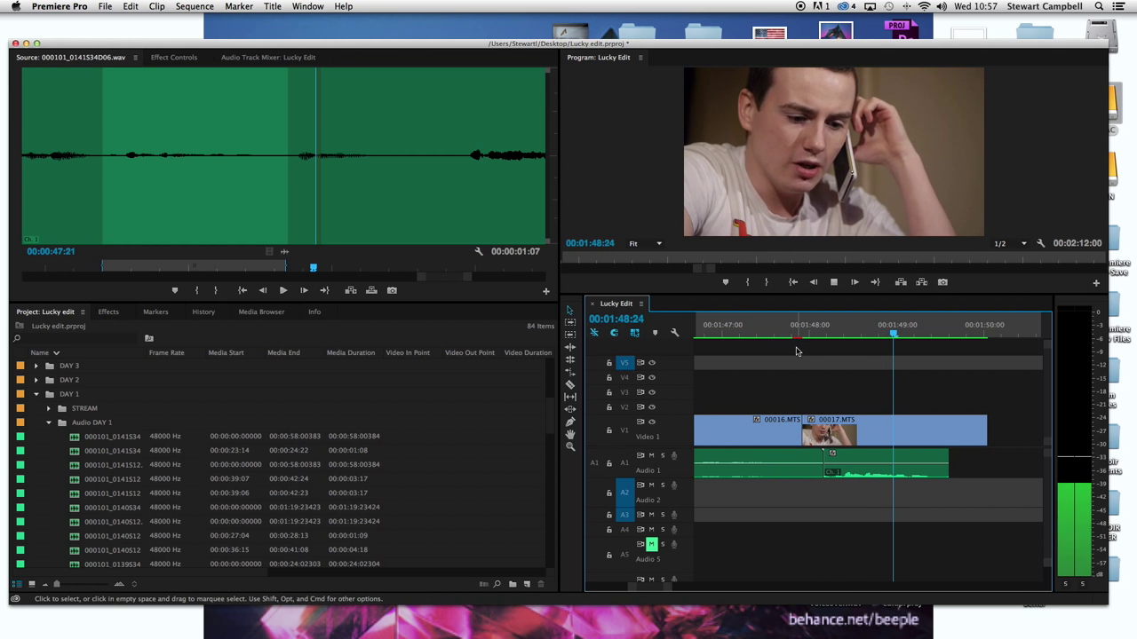
{"action": "key", "text": "space"}
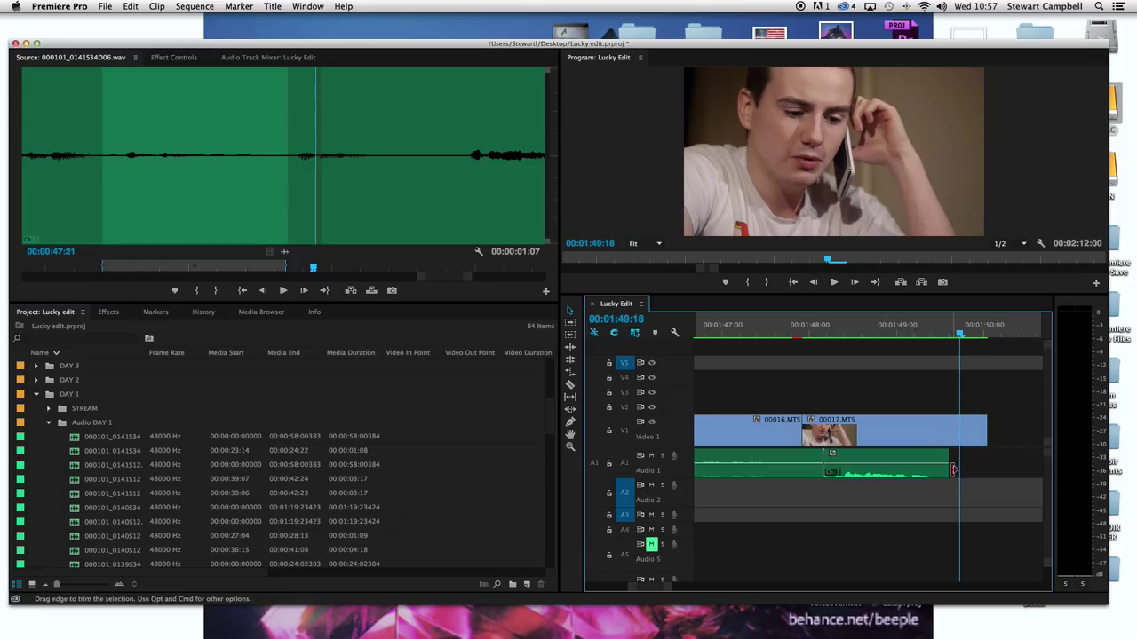
- Extend the end of the dialogue clip on Audio 1 to about 00:01:50:05 and play the added line
{"action": "left_click_drag", "start_coordinate": [945, 470], "coordinate": [998, 459]}
{"action": "key", "text": "space"}
{"action": "key", "text": "space"}
{"action": "key", "text": "space"}
{"action": "left_click", "coordinate": [760, 334]}
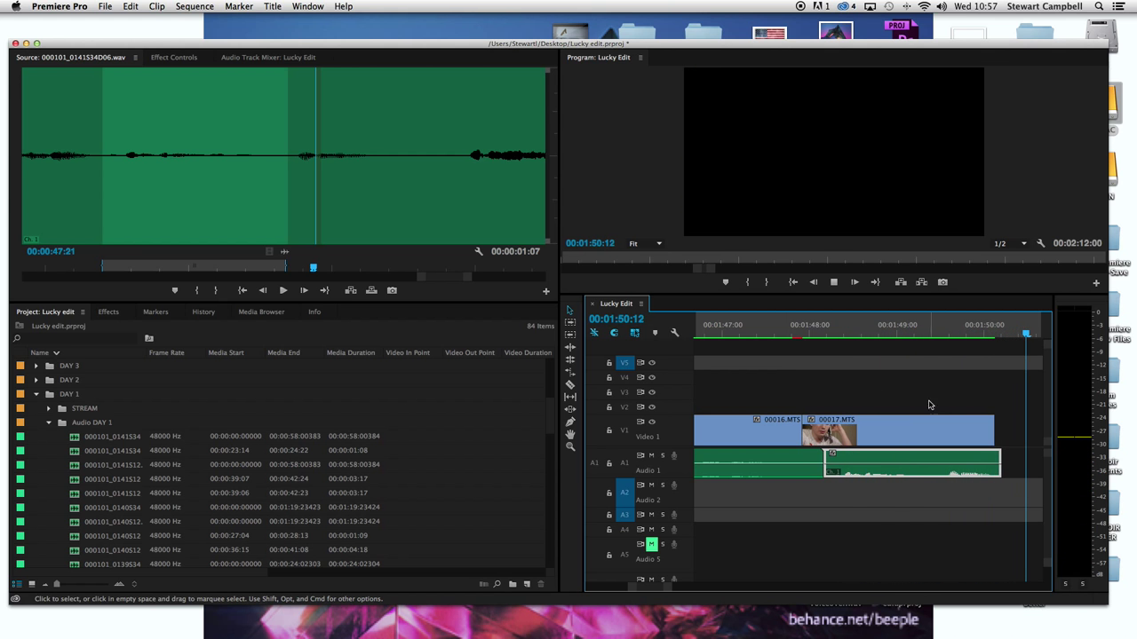
{"action": "left_click", "coordinate": [911, 342]}
{"action": "key", "text": "space"}
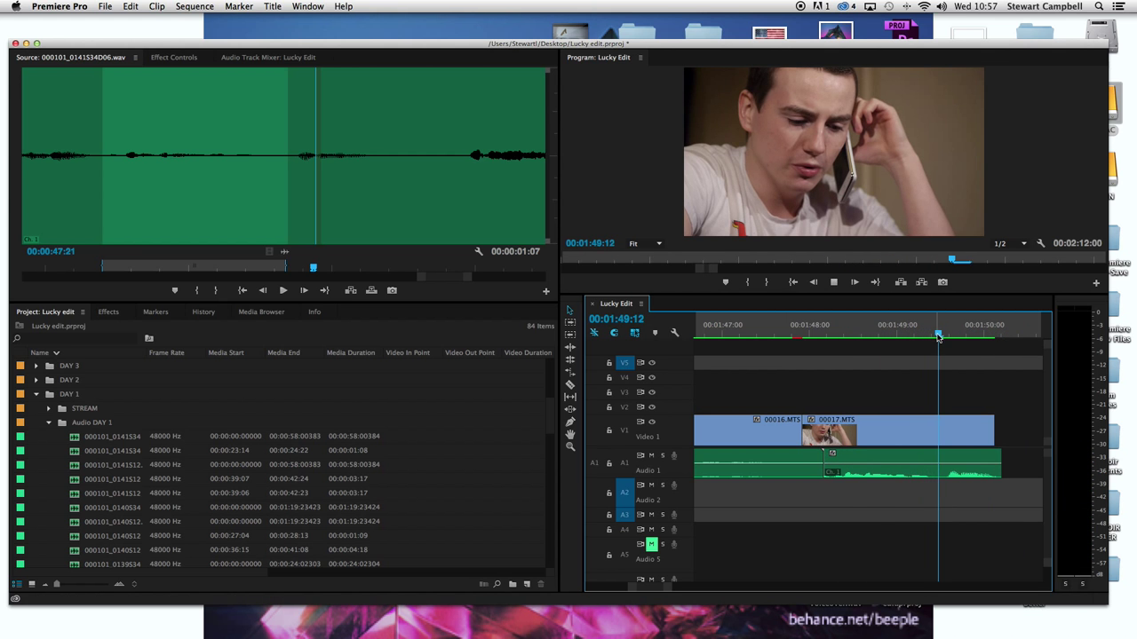
- Extend the end of the 00017.MTS video to about 00:01:50:15 and play the line against the picture
{"action": "left_click_drag", "start_coordinate": [993, 431], "coordinate": [1035, 430]}
{"action": "left_click", "coordinate": [828, 330]}
{"action": "key", "text": "space"}
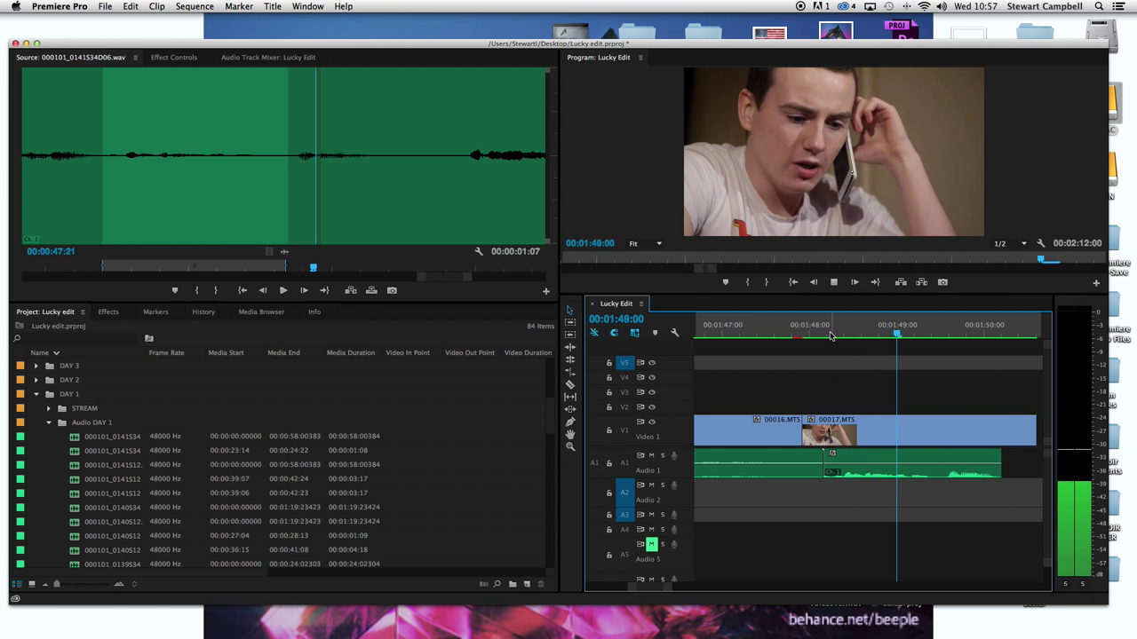
{"action": "key", "text": "space"}
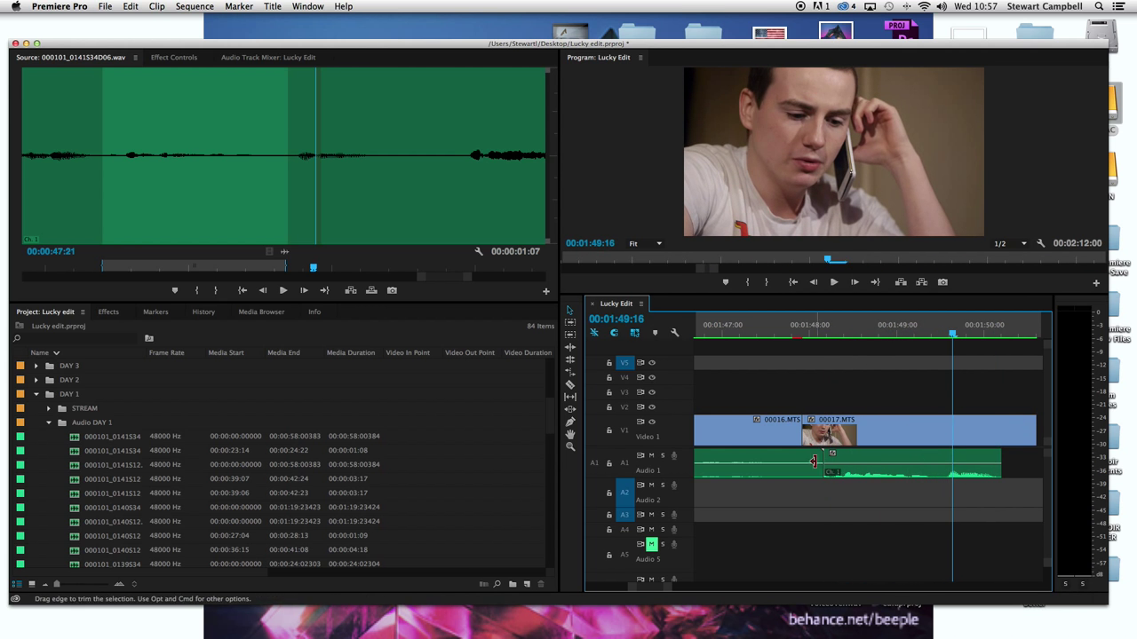
- Move the dialogue clip on Audio 1 earlier so it starts at the 00017.MTS video cut, and play it back
{"action": "left_click_drag", "start_coordinate": [832, 459], "coordinate": [810, 458]}
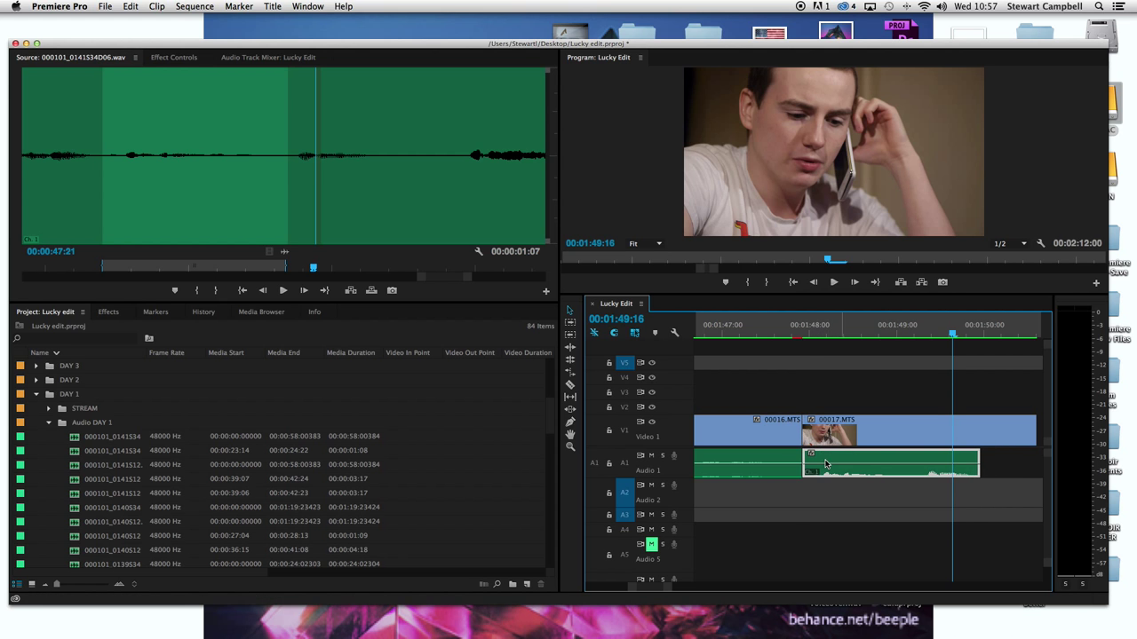
{"action": "left_click", "coordinate": [783, 343]}
{"action": "key", "text": "space"}
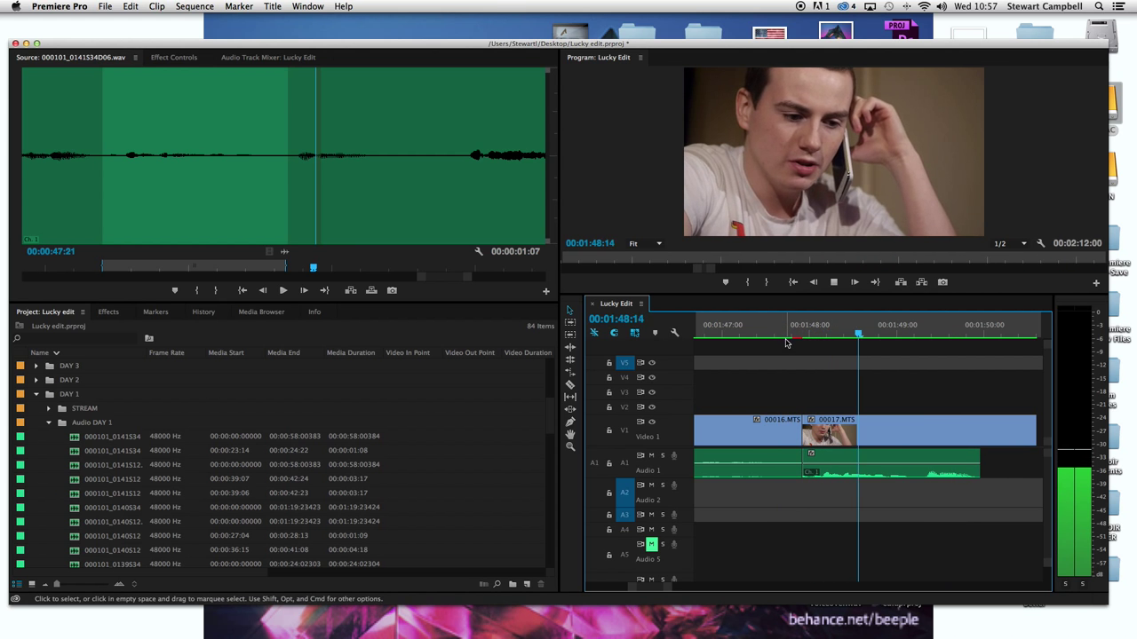
{"action": "key", "text": "space"}
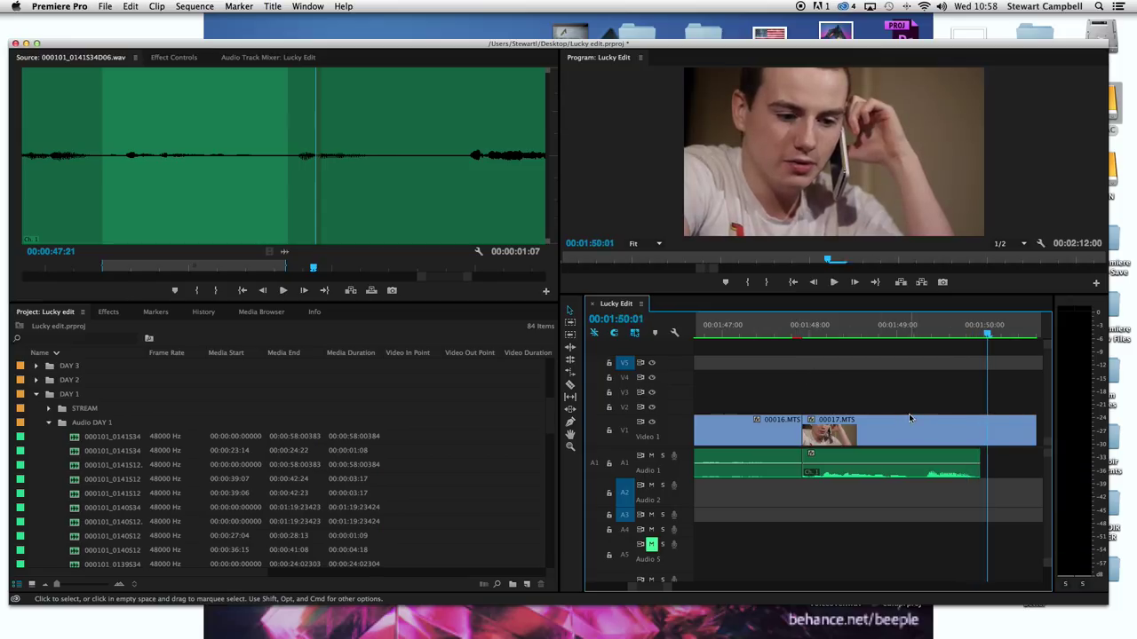
- Scrub closely through the dialogue around 00:01:49:03 to 00:01:49:10 and compare the speech with the actor's lip movement
{"action": "key", "text": "equal"}
{"action": "key", "text": "j"}
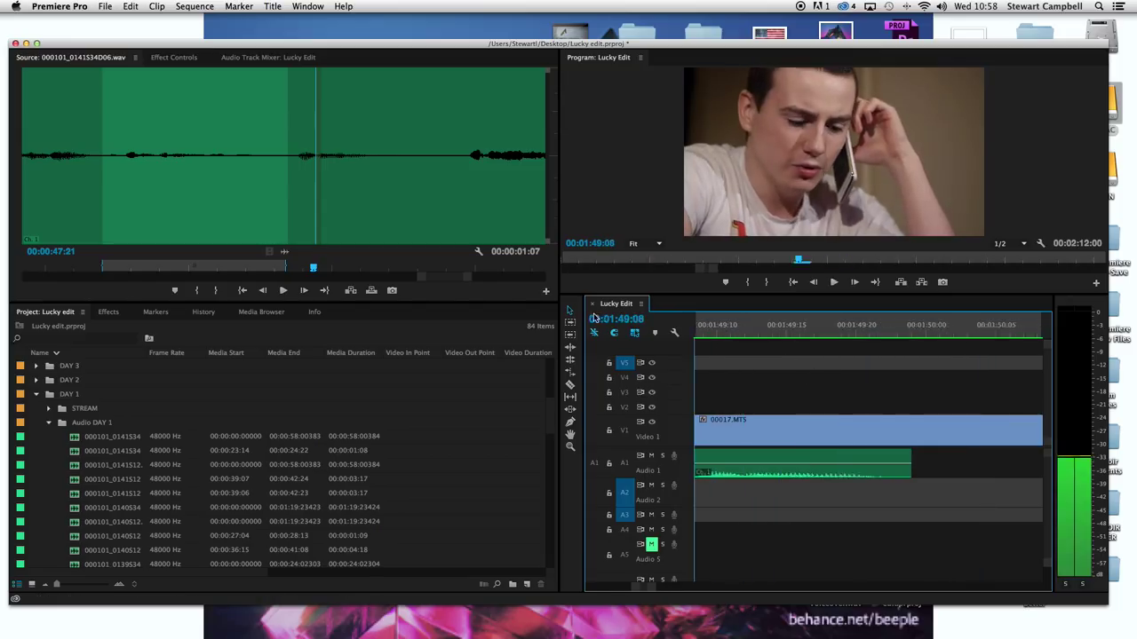
{"action": "key", "text": "k"}
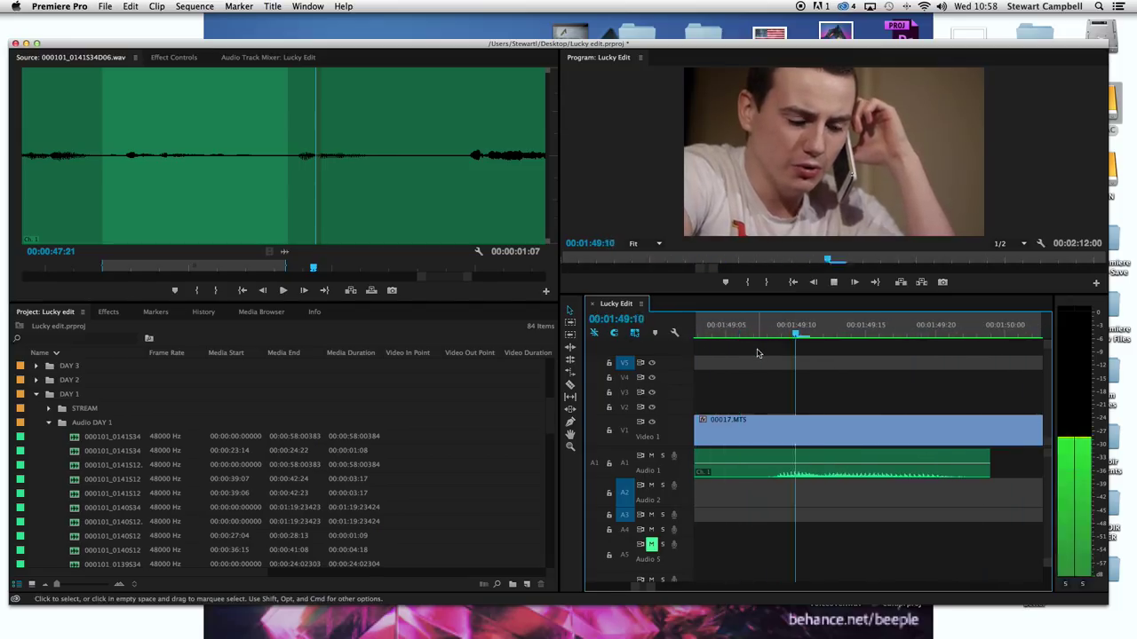
{"action": "key", "text": "space"}
{"action": "left_click", "coordinate": [700, 328]}
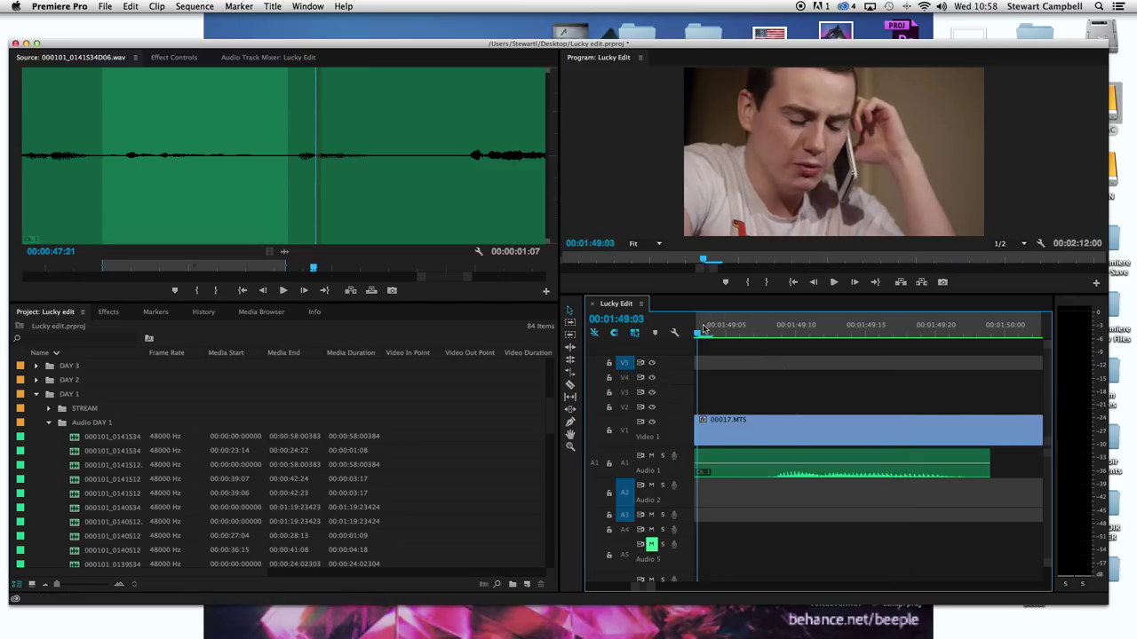
{"action": "left_click_drag", "start_coordinate": [696, 331], "coordinate": [801, 341]}
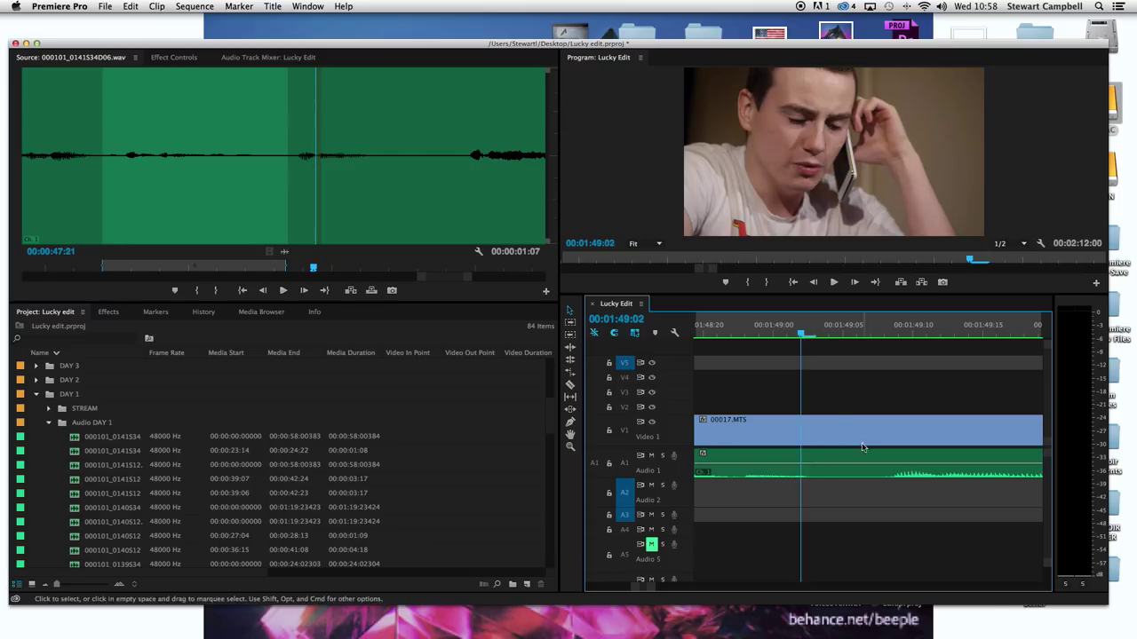
- Reposition the dialogue clip on Audio 1 so it starts a few frames before the 00017.MTS video cut, and play it back
{"action": "mouse_move", "coordinate": [846, 460]}
{"action": "left_mouse_down"}
{"action": "mouse_move", "coordinate": [779, 464]}
{"action": "mouse_move", "coordinate": [851, 463]}
{"action": "left_mouse_up"}
{"action": "key", "text": "minus"}
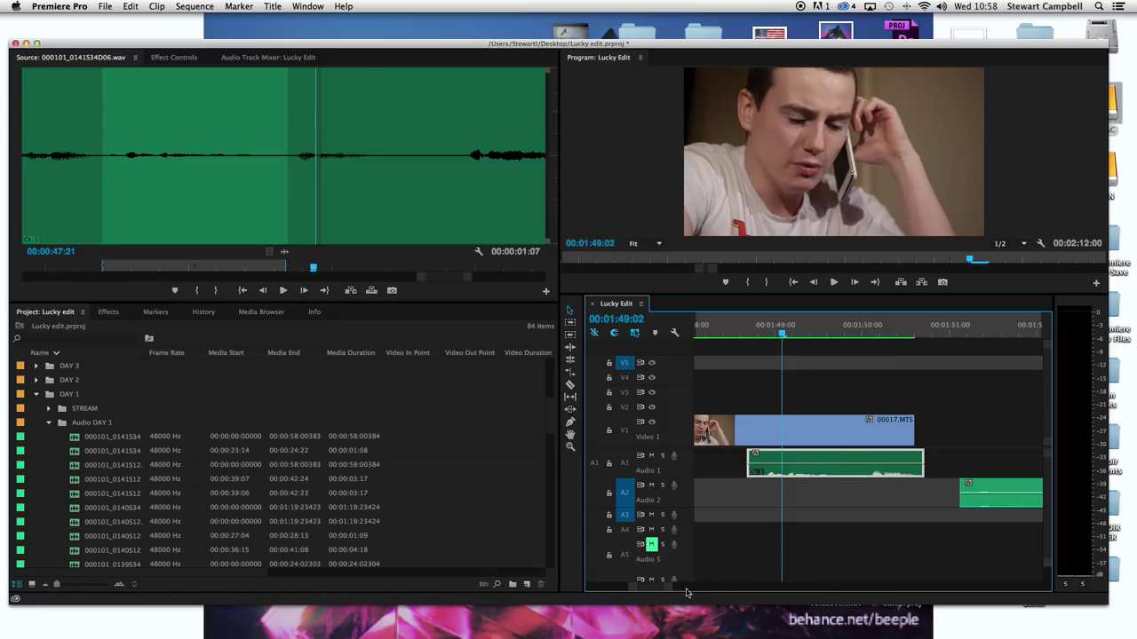
{"action": "scroll", "coordinate": [662, 593], "scroll_direction": "up", "scroll_amount": 3}
{"action": "left_click_drag", "start_coordinate": [947, 466], "coordinate": [873, 466]}
{"action": "left_click", "coordinate": [774, 336]}
{"action": "key", "text": "space"}
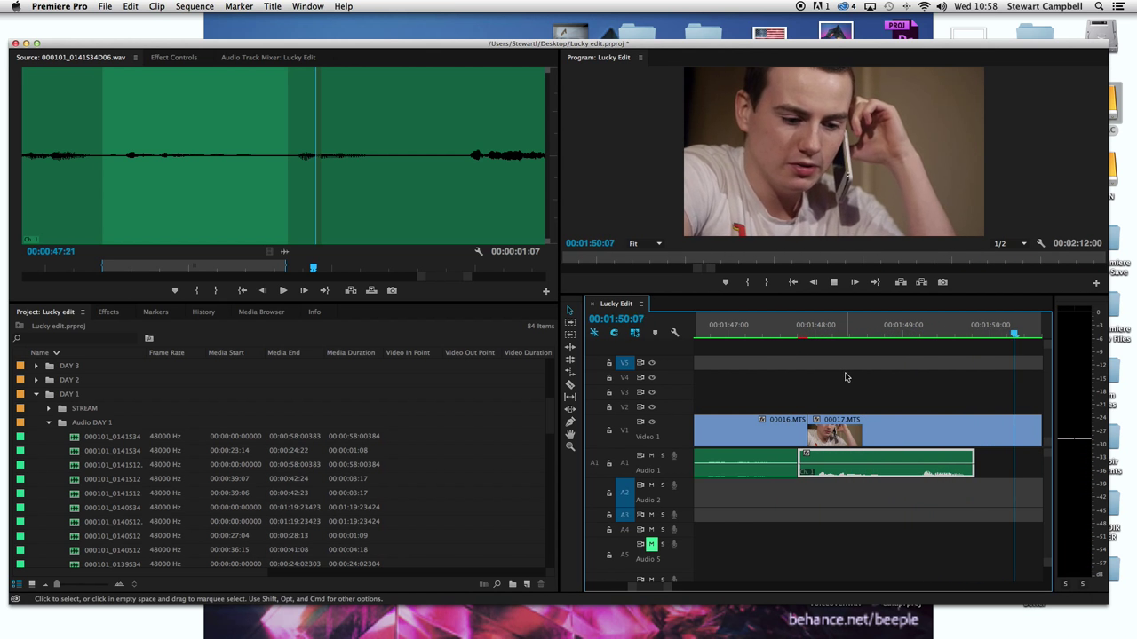
- Trim the end of the 00017.MTS video to match the end of the dialogue clip near 00:01:49:20
{"action": "key", "text": "space"}
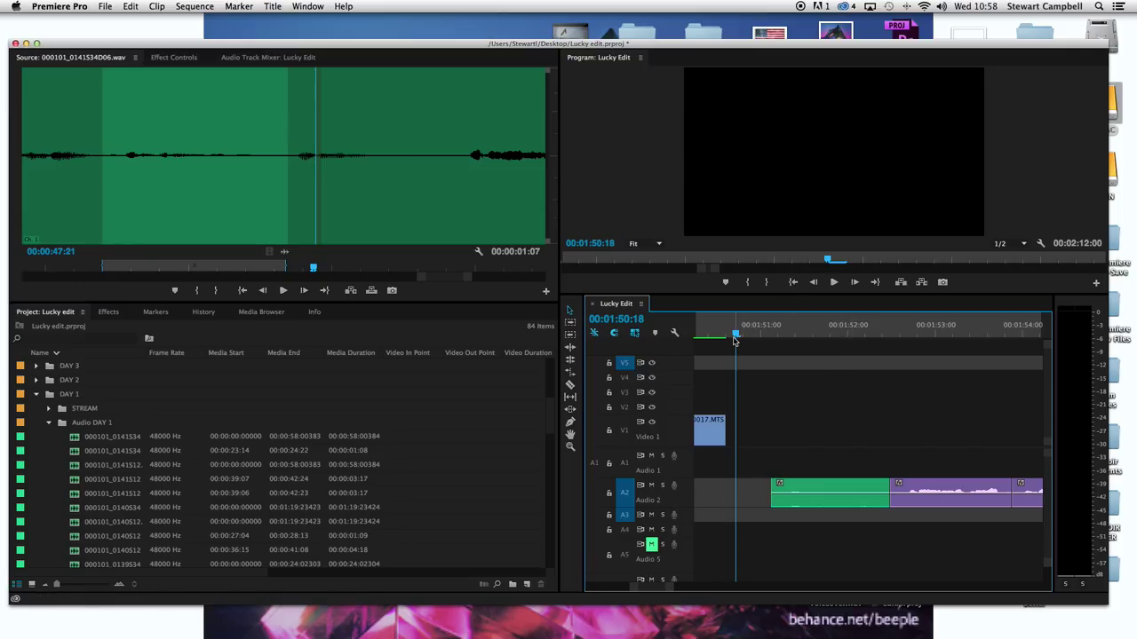
{"action": "left_click_drag", "start_coordinate": [735, 336], "coordinate": [741, 339]}
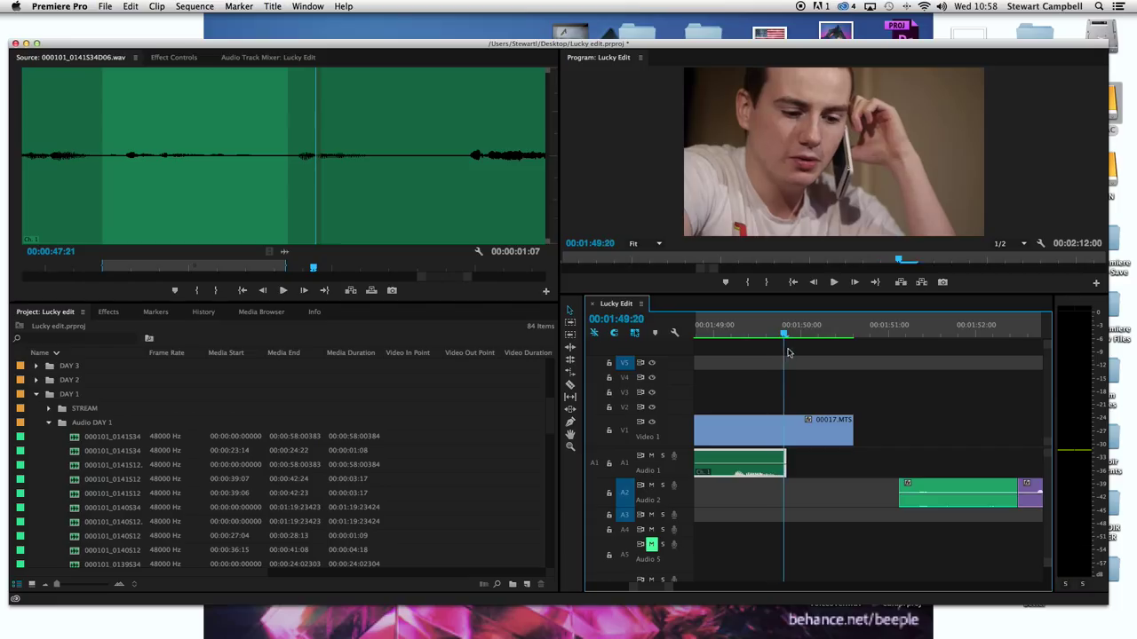
{"action": "left_click_drag", "start_coordinate": [851, 431], "coordinate": [785, 435]}
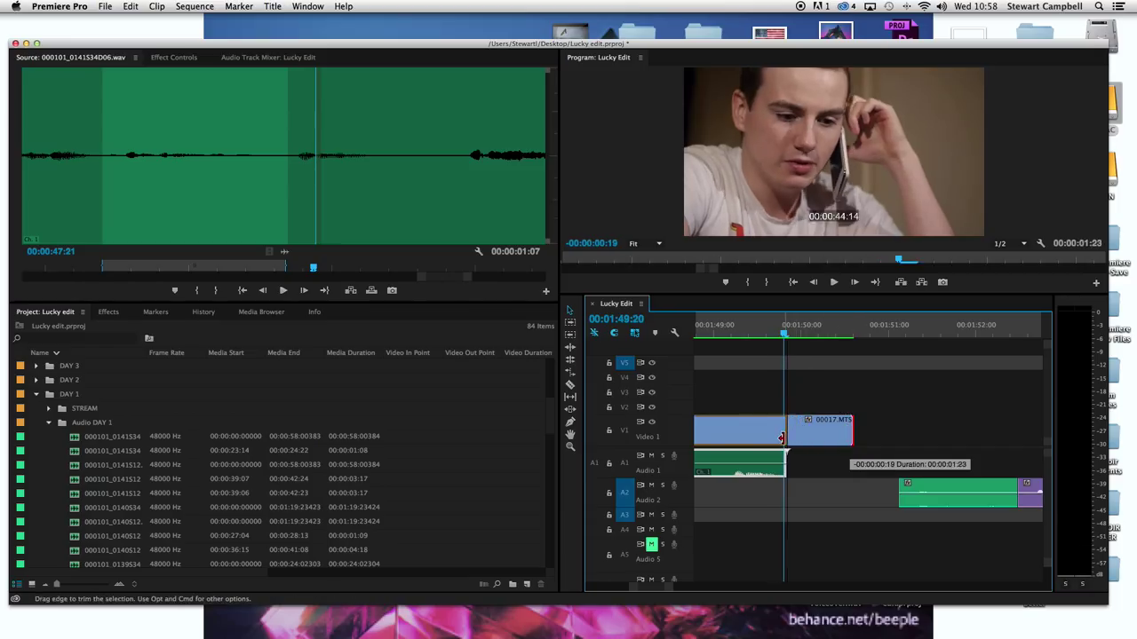
- Collapse the Audio DAY 1 and DAY 1 bins and expand the scene 1 bin to reach its clips
{"action": "left_click", "coordinate": [49, 423]}
{"action": "scroll", "coordinate": [53, 426], "scroll_direction": "up", "scroll_amount": 5}
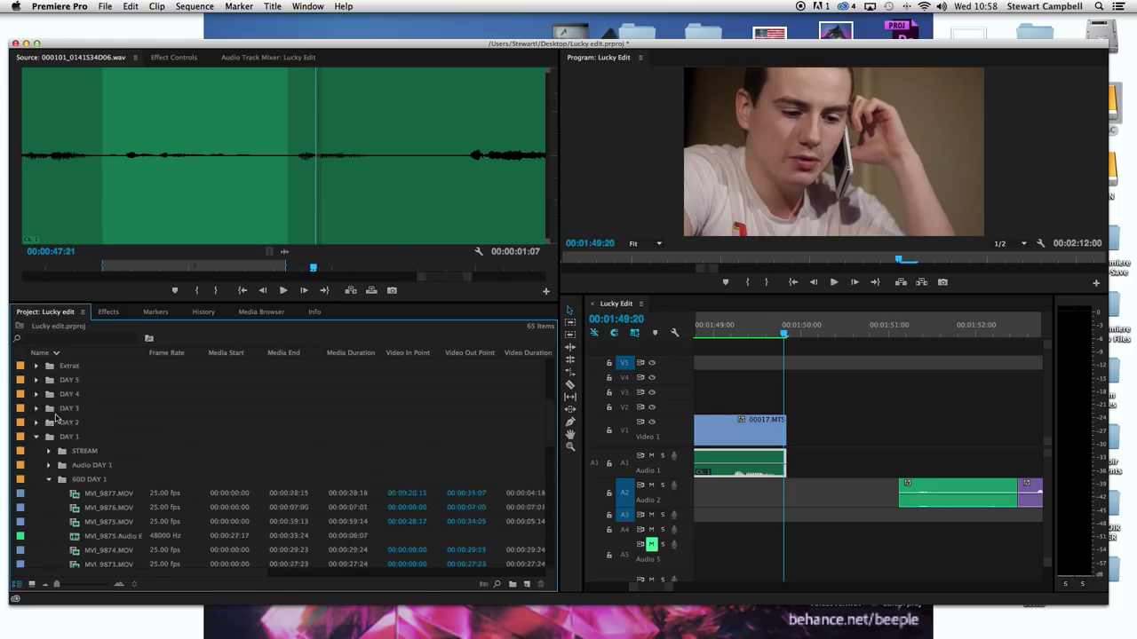
{"action": "scroll", "coordinate": [59, 435], "scroll_direction": "down", "scroll_amount": 5}
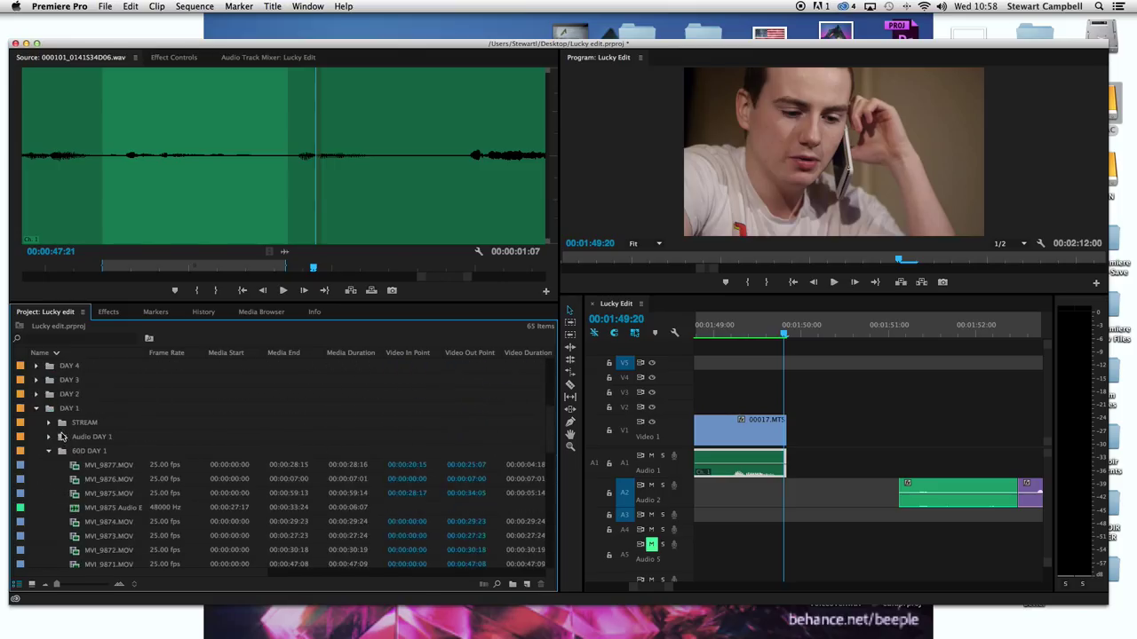
{"action": "left_click", "coordinate": [35, 451]}
{"action": "scroll", "coordinate": [57, 444], "scroll_direction": "up", "scroll_amount": 4}
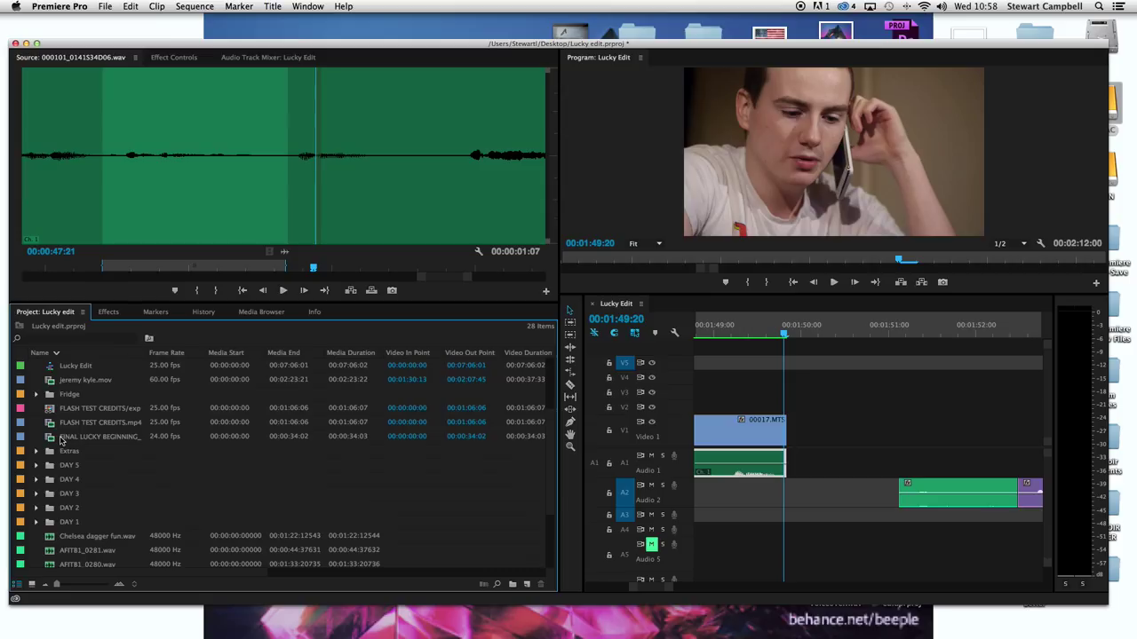
{"action": "scroll", "coordinate": [67, 427], "scroll_direction": "up", "scroll_amount": 1}
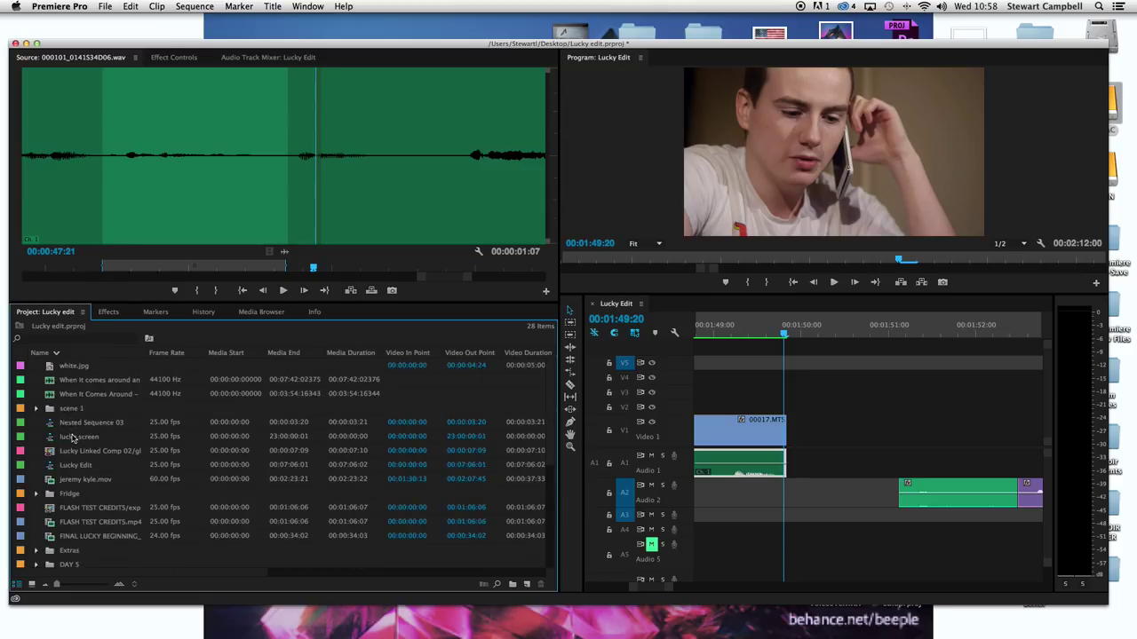
{"action": "scroll", "coordinate": [73, 438], "scroll_direction": "down", "scroll_amount": 3}
{"action": "scroll", "coordinate": [73, 439], "scroll_direction": "down", "scroll_amount": 5}
{"action": "scroll", "coordinate": [73, 439], "scroll_direction": "up", "scroll_amount": 7}
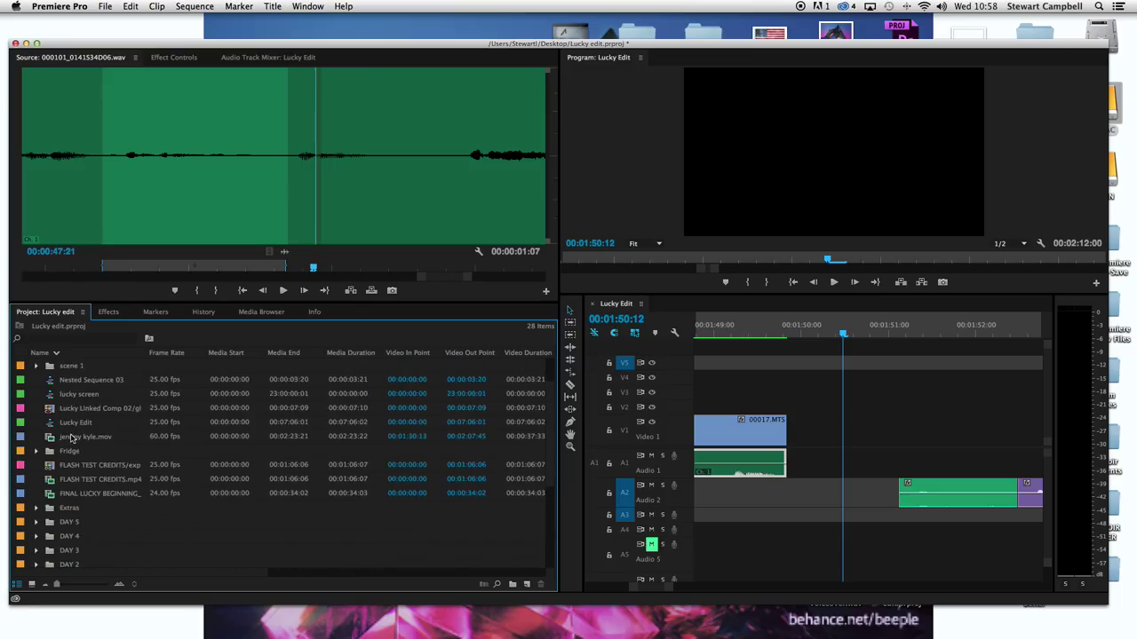
{"action": "left_click", "coordinate": [36, 409]}
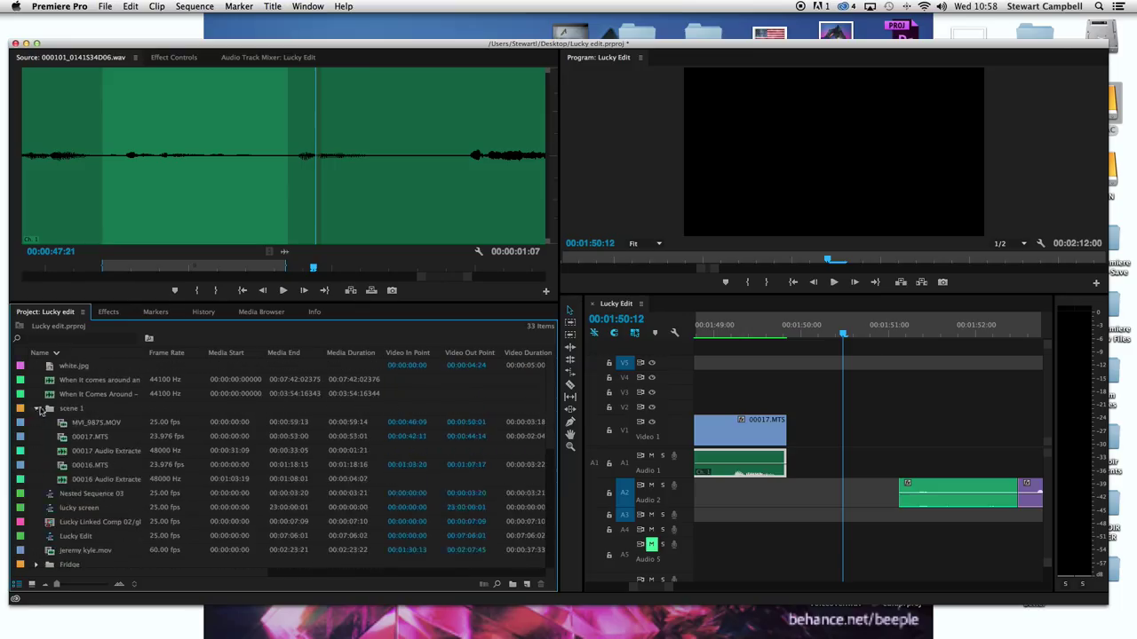
- Load MVI_9875.MOV from the scene 1 bin in the Source monitor and scrub through its footage after 00:00:51:24
{"action": "double_click", "coordinate": [99, 424]}
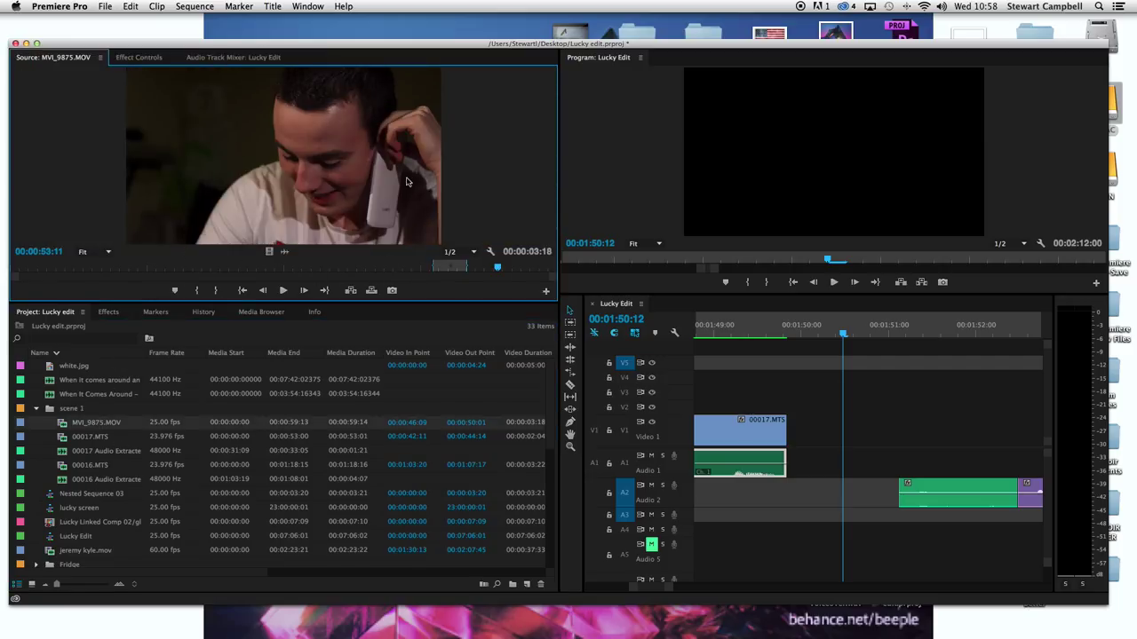
{"action": "left_click_drag", "start_coordinate": [503, 271], "coordinate": [558, 276]}
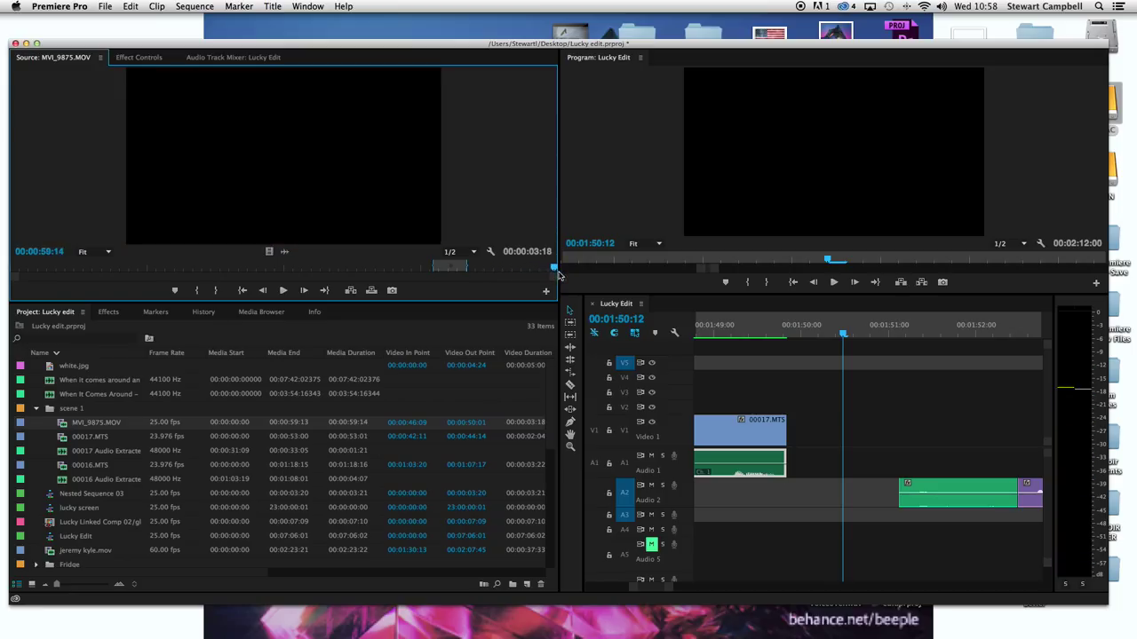
{"action": "left_click_drag", "start_coordinate": [477, 271], "coordinate": [485, 272]}
{"action": "double_click", "coordinate": [83, 438]}
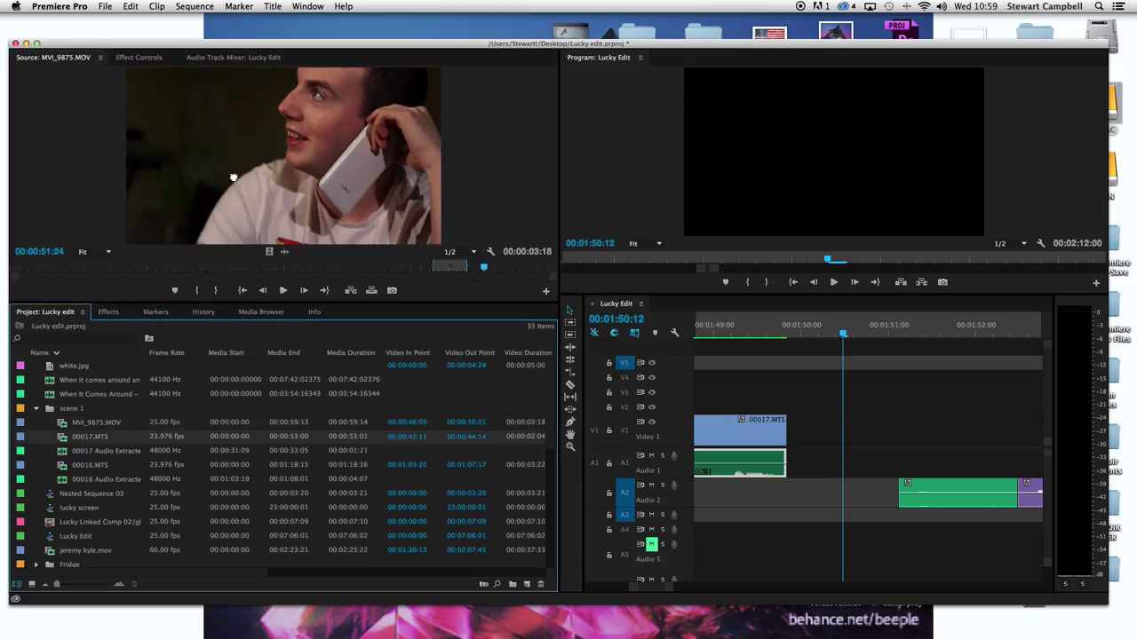
- Load 00016.MTS from the scene 1 bin in the Source monitor and play its footage after 00:01:08:05
{"action": "left_click_drag", "start_coordinate": [87, 468], "coordinate": [358, 164]}
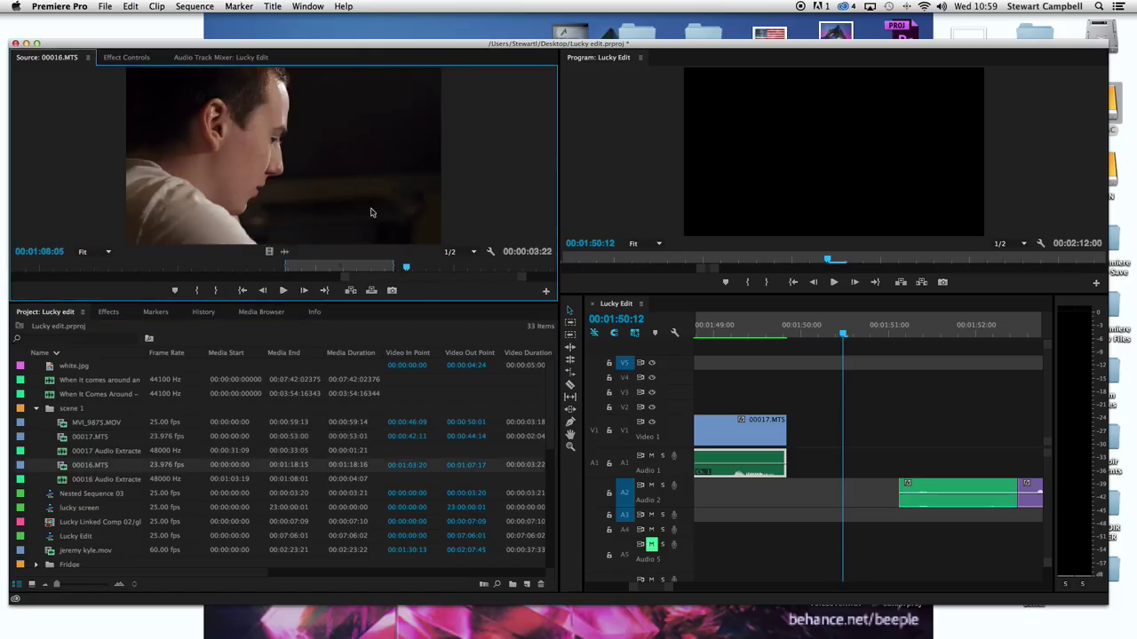
{"action": "key", "text": "space"}
{"action": "key", "text": "space"}
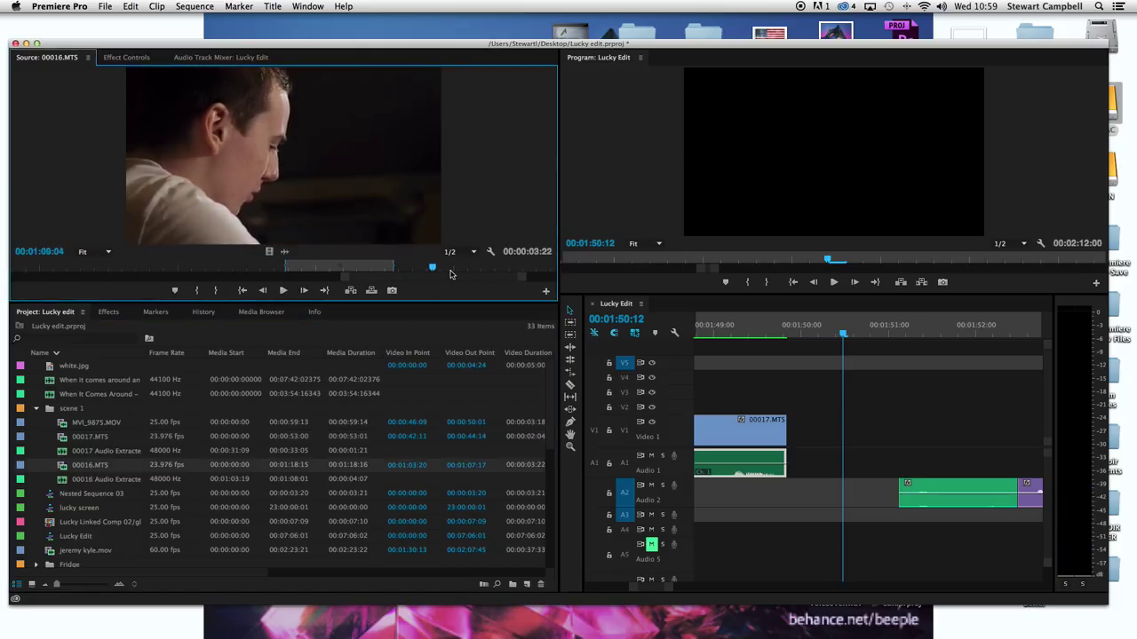
{"action": "key", "text": "space"}
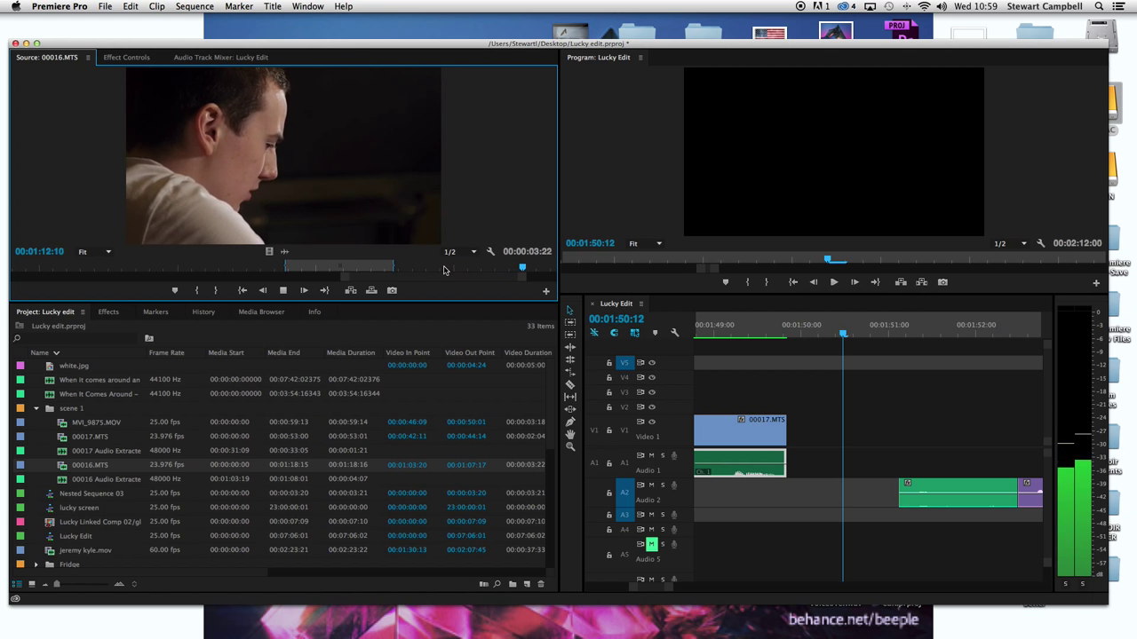
{"action": "left_click", "coordinate": [444, 268]}
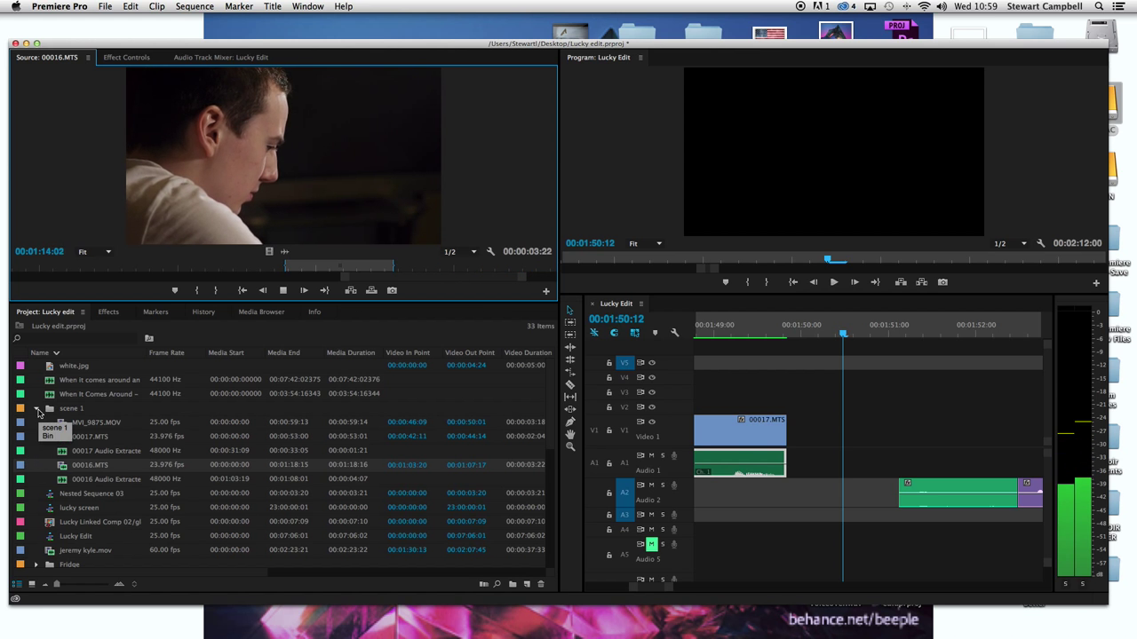
{"action": "key", "text": "space"}
- Mark the 00016.MTS source range with an In point at 00:01:09:23 and an Out point at 00:01:14:17
{"action": "key", "text": "minus"}
{"action": "key", "text": "minus"}
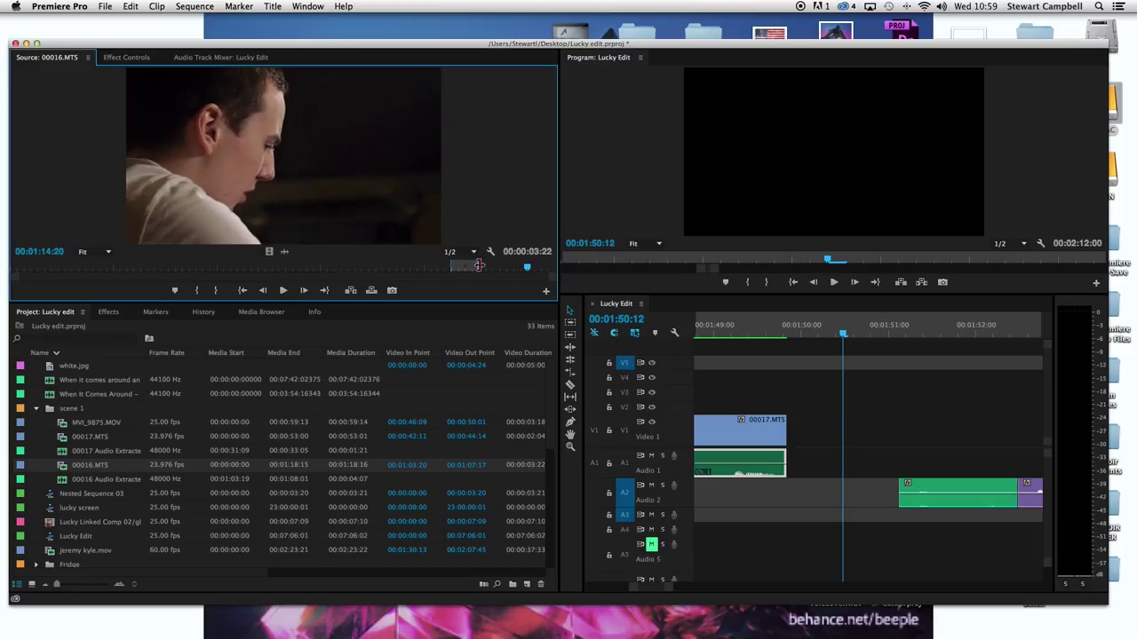
{"action": "left_click", "coordinate": [484, 268]}
{"action": "key", "text": "space"}
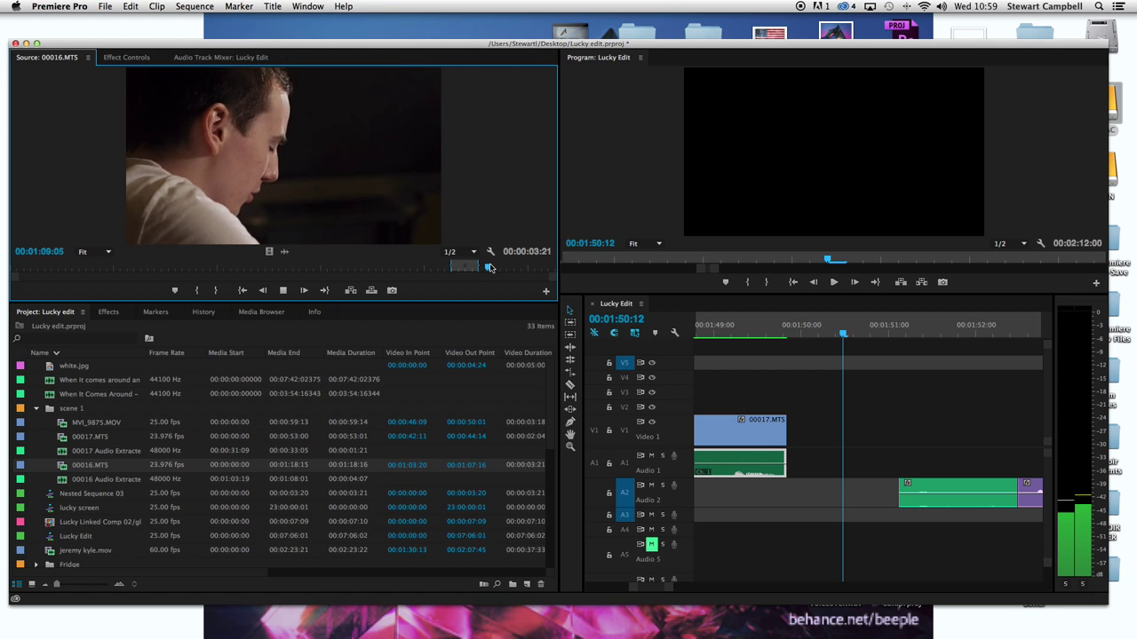
{"action": "key", "text": "i"}
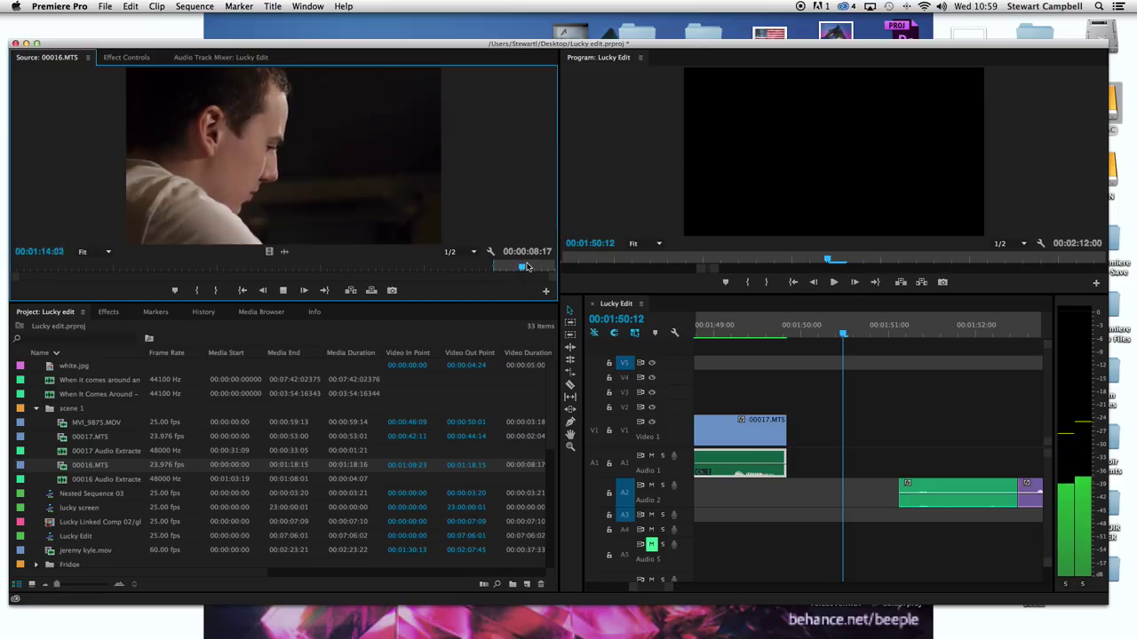
{"action": "key", "text": "space"}
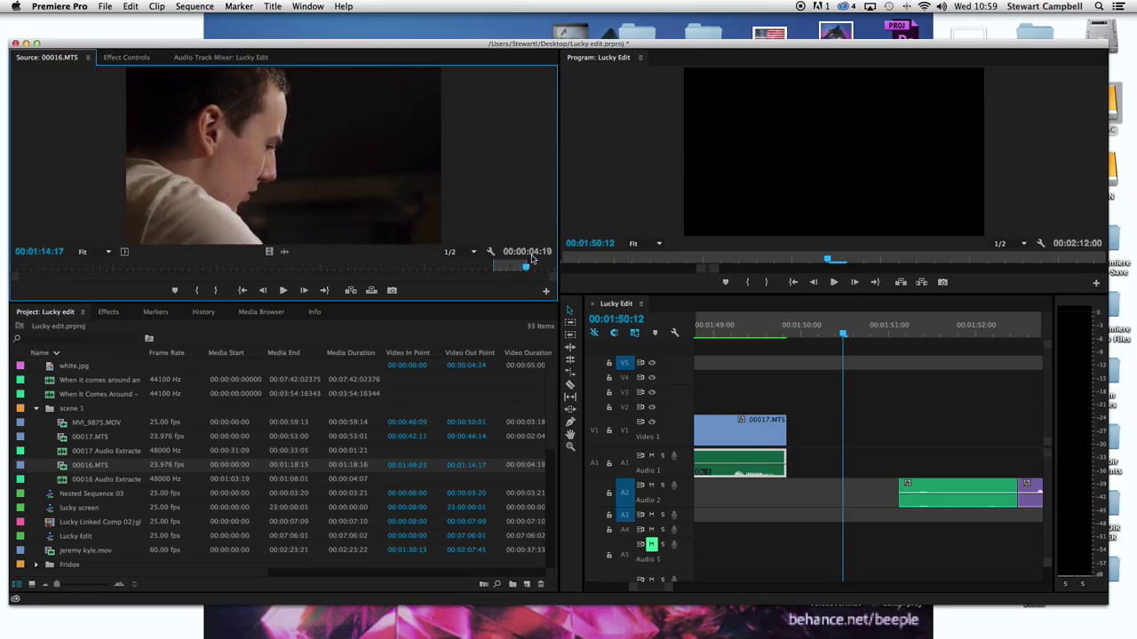
- Place the marked 00016.MTS range on Video 1 and Audio 1 directly after 00017.MTS, and play across the cut
{"action": "left_click_drag", "start_coordinate": [252, 179], "coordinate": [791, 426]}
{"action": "left_click", "coordinate": [780, 329]}
{"action": "key", "text": "space"}
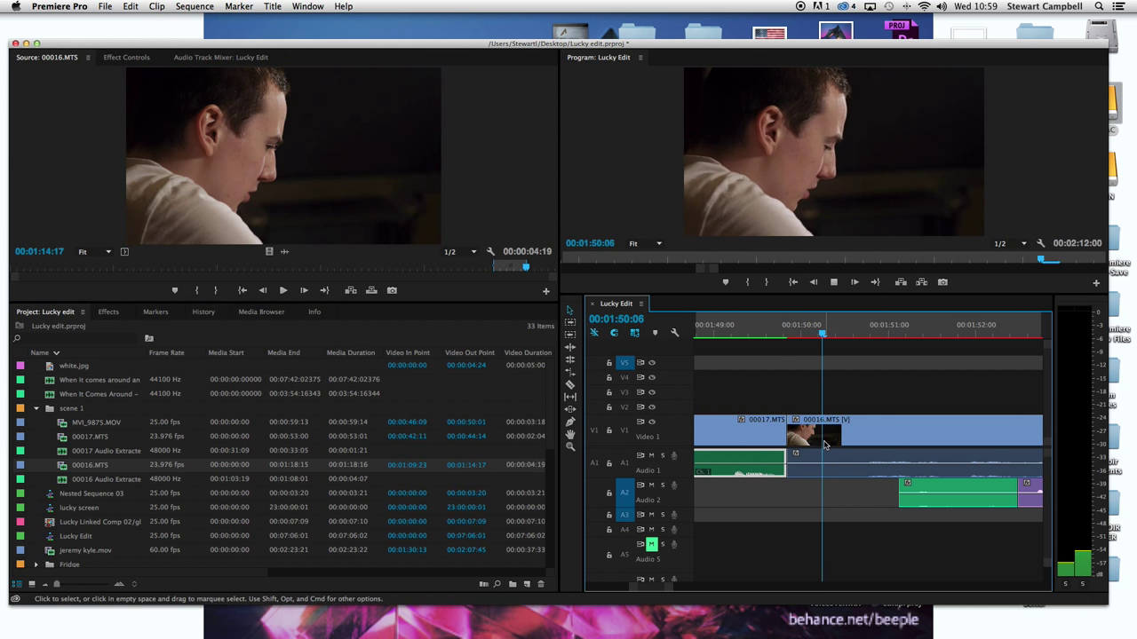
{"action": "mouse_move", "coordinate": [742, 333]}
{"action": "left_mouse_down"}
{"action": "mouse_move", "coordinate": [720, 337]}
{"action": "mouse_move", "coordinate": [752, 351]}
{"action": "left_mouse_up"}
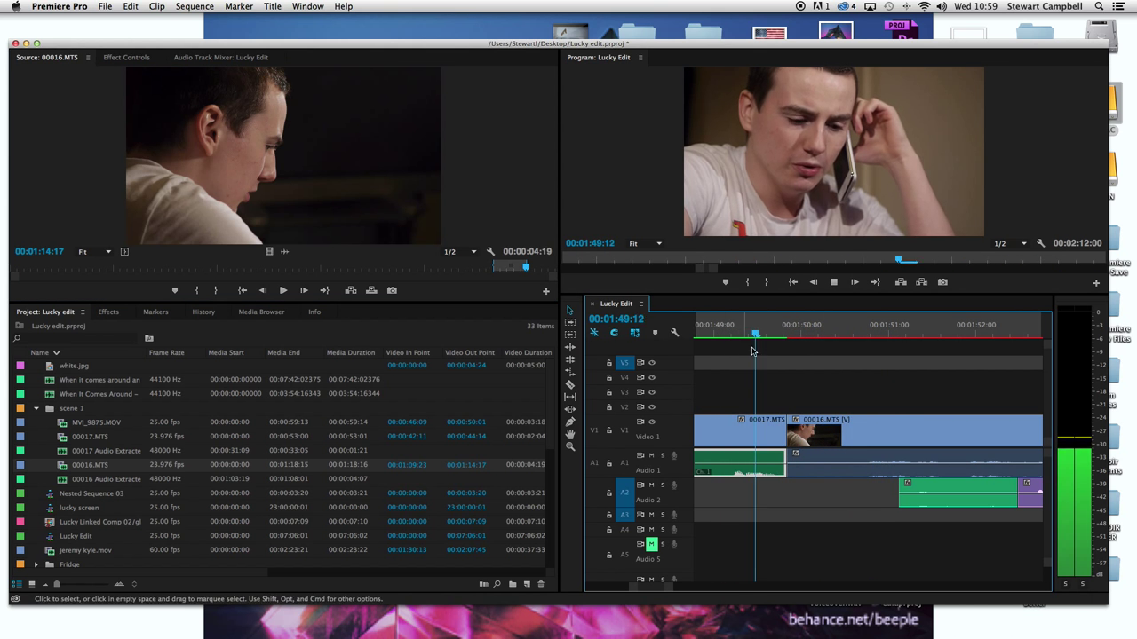
{"action": "key", "text": "space"}
- Unlink the new 00016.MTS clip, trim its audio start to about 00:01:50:10, and extend the dialogue clip's end to about 00:01:50:06
{"action": "left_click", "coordinate": [803, 428]}
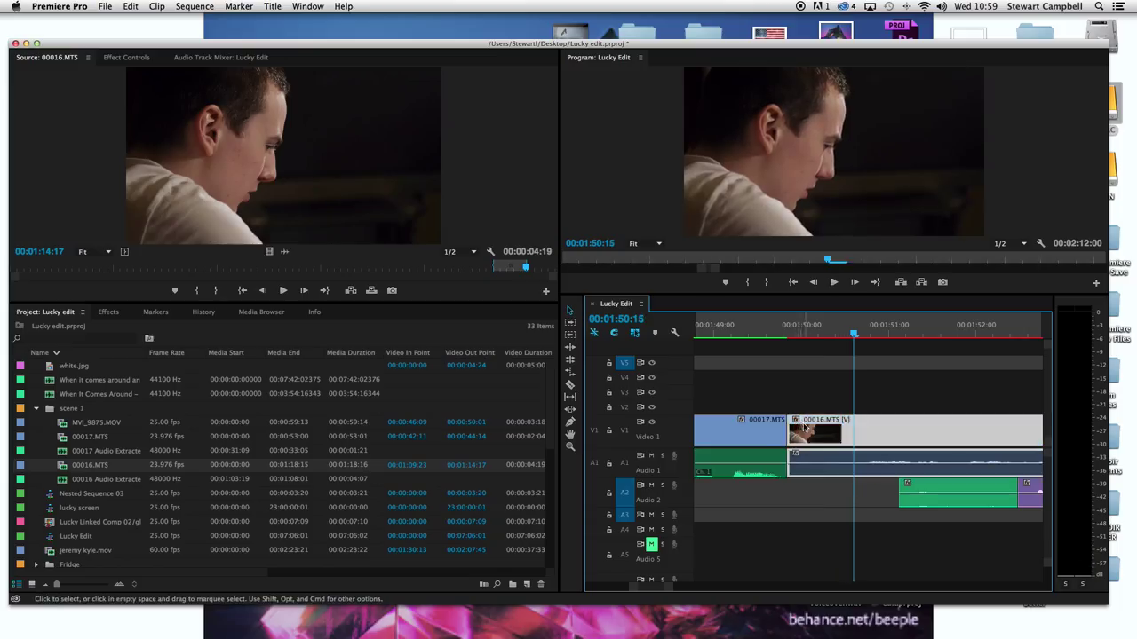
{"action": "right_click", "coordinate": [804, 428]}
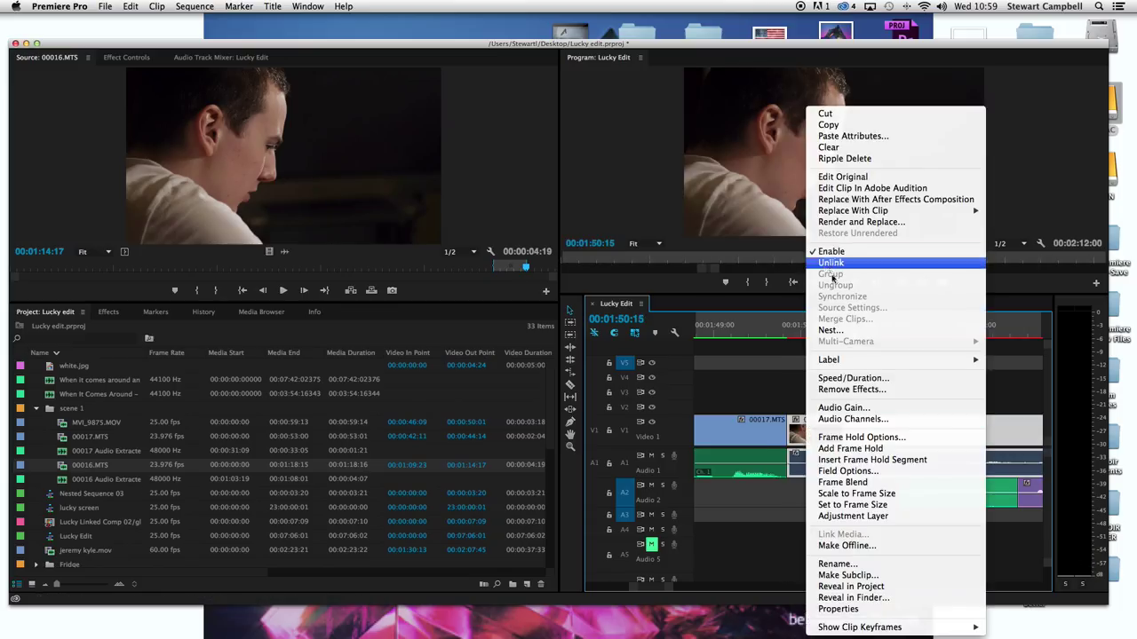
{"action": "left_click", "coordinate": [831, 263]}
{"action": "left_click", "coordinate": [800, 469]}
{"action": "left_click_drag", "start_coordinate": [793, 469], "coordinate": [821, 471]}
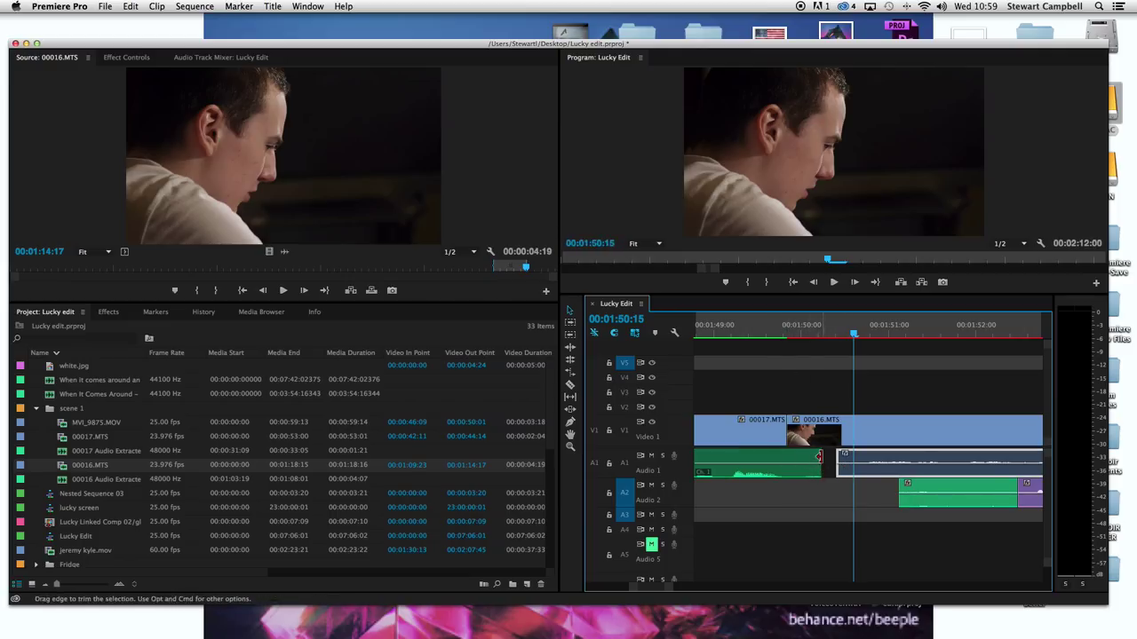
- Play the transition on Audio 1 and extend the dialogue clip's end to 00:01:50:09
{"action": "left_click", "coordinate": [795, 332]}
{"action": "key", "text": "space"}
{"action": "key", "text": "space"}
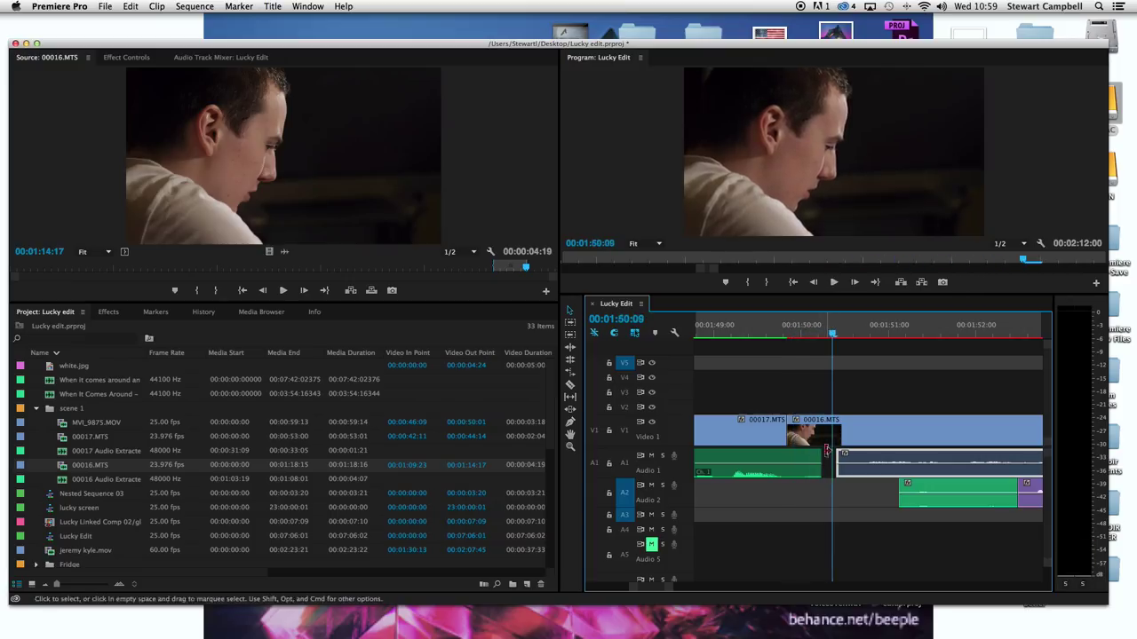
{"action": "left_click_drag", "start_coordinate": [820, 462], "coordinate": [830, 463]}
{"action": "left_click", "coordinate": [818, 460]}
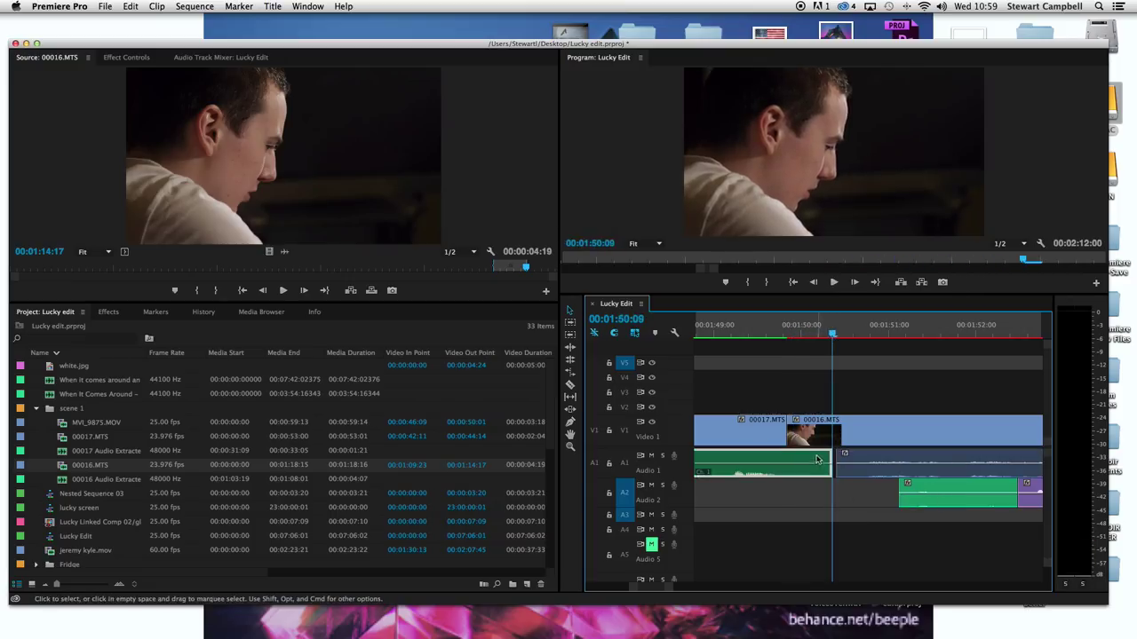
- Play the extended dialogue tail up to 00:01:50:12 and open the dialogue clip for editing in Adobe Audition
{"action": "left_click", "coordinate": [802, 332]}
{"action": "key", "text": "space"}
{"action": "left_click", "coordinate": [801, 333]}
{"action": "left_click_drag", "start_coordinate": [800, 332], "coordinate": [833, 332]}
{"action": "right_click", "coordinate": [821, 466]}
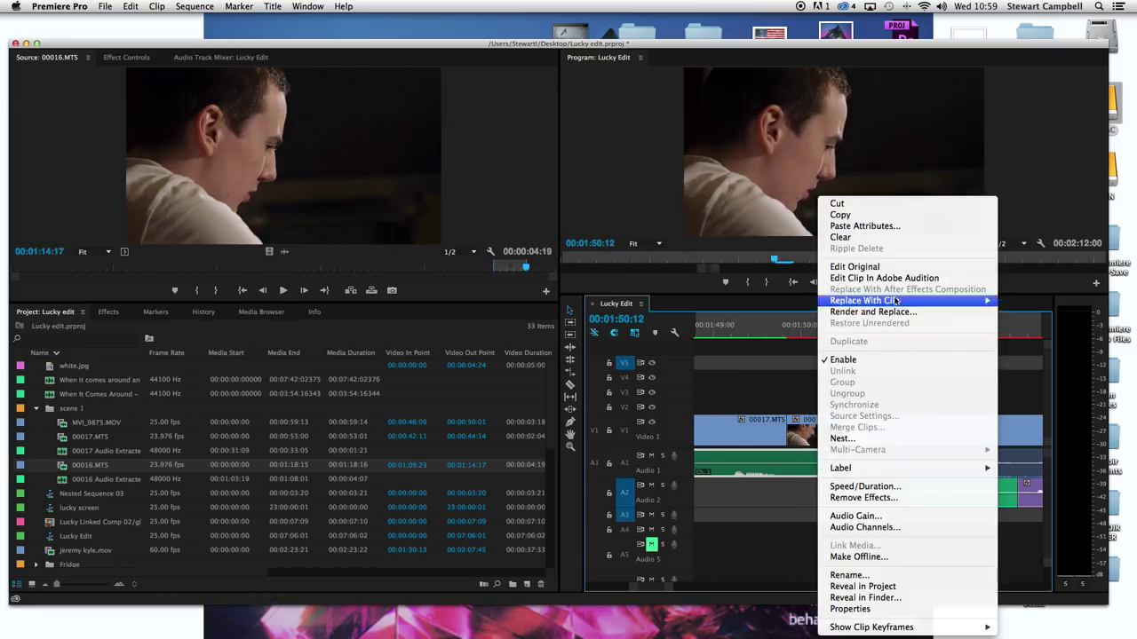
{"action": "left_click", "coordinate": [895, 310]}
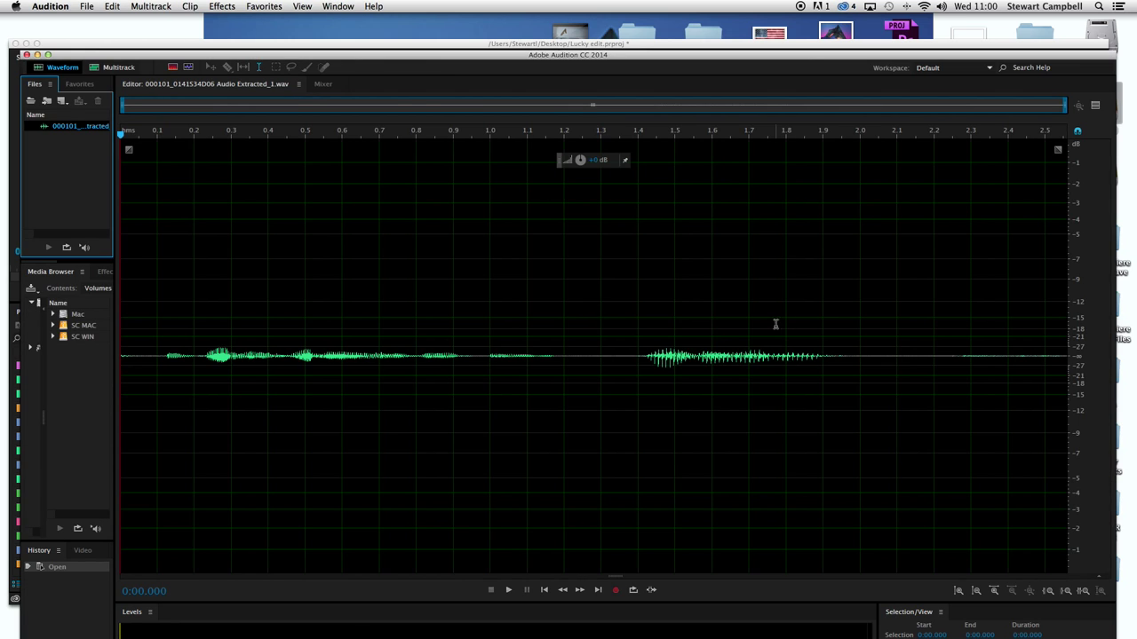
- Try to auto-heal the dialogue waveform from 2.139 s to its end, and switch back to Premiere Pro
{"action": "left_click_drag", "start_coordinate": [911, 368], "coordinate": [1126, 434]}
{"action": "right_click", "coordinate": [963, 412]}
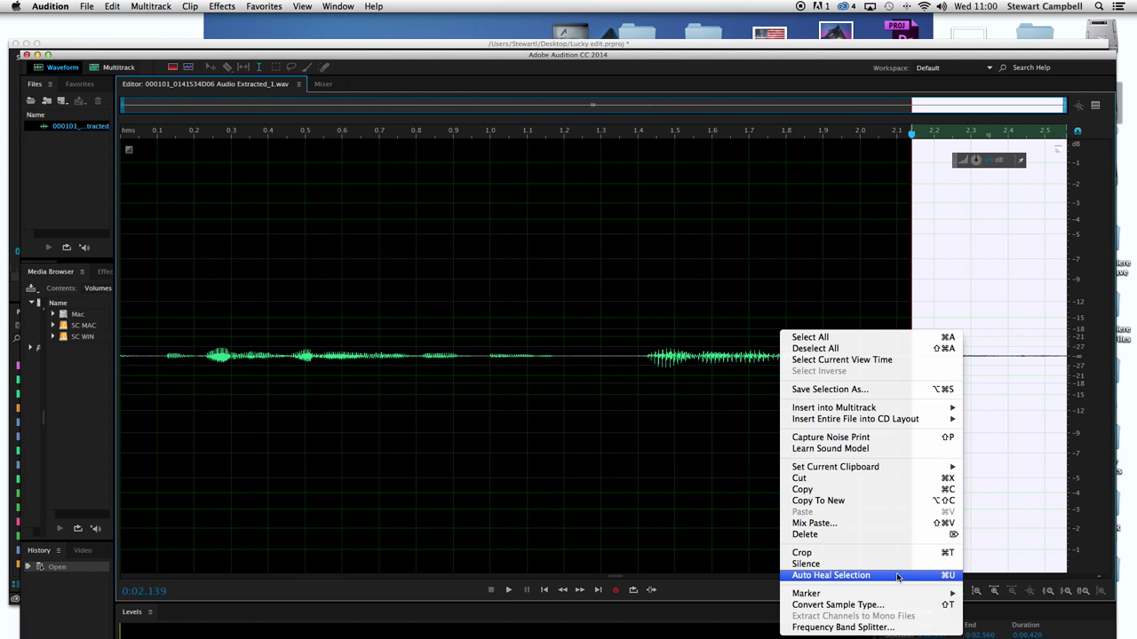
{"action": "left_click", "coordinate": [897, 578]}
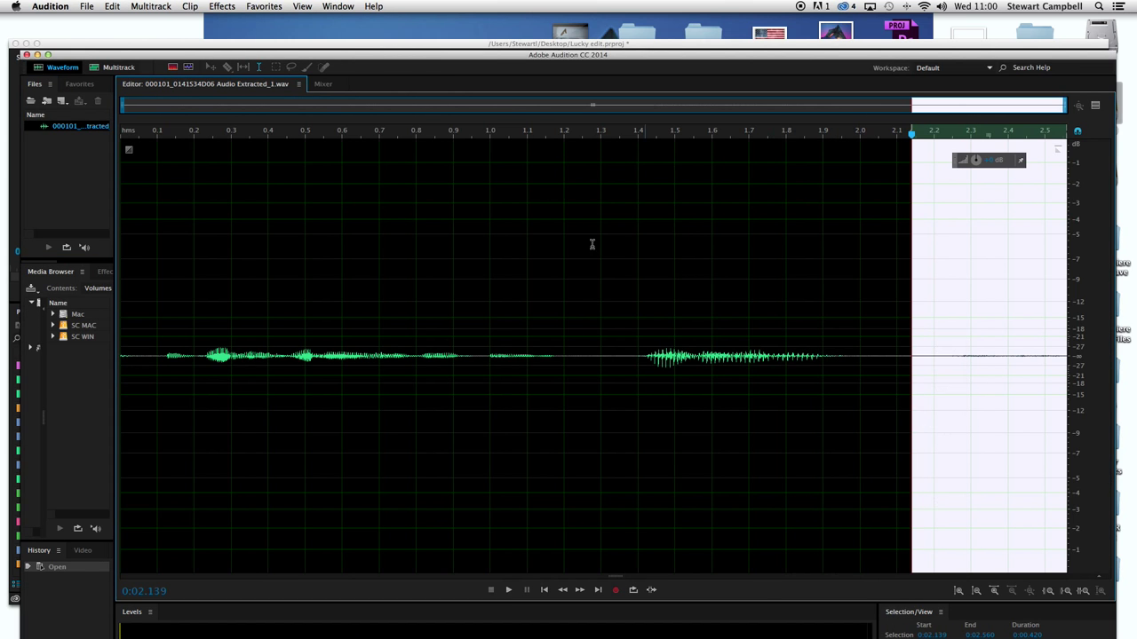
{"action": "left_click", "coordinate": [36, 55]}
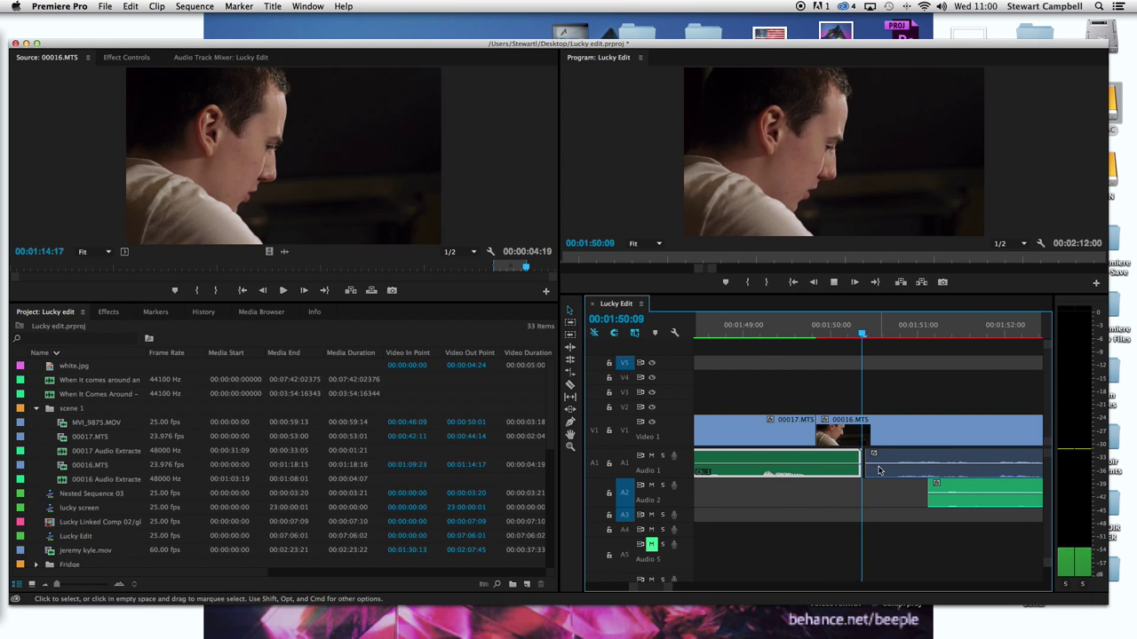
- Check playback of the dialogue tail near 00:01:50:12 and send the dialogue clip on Audio 1 to Adobe Audition again
{"action": "key", "text": "space"}
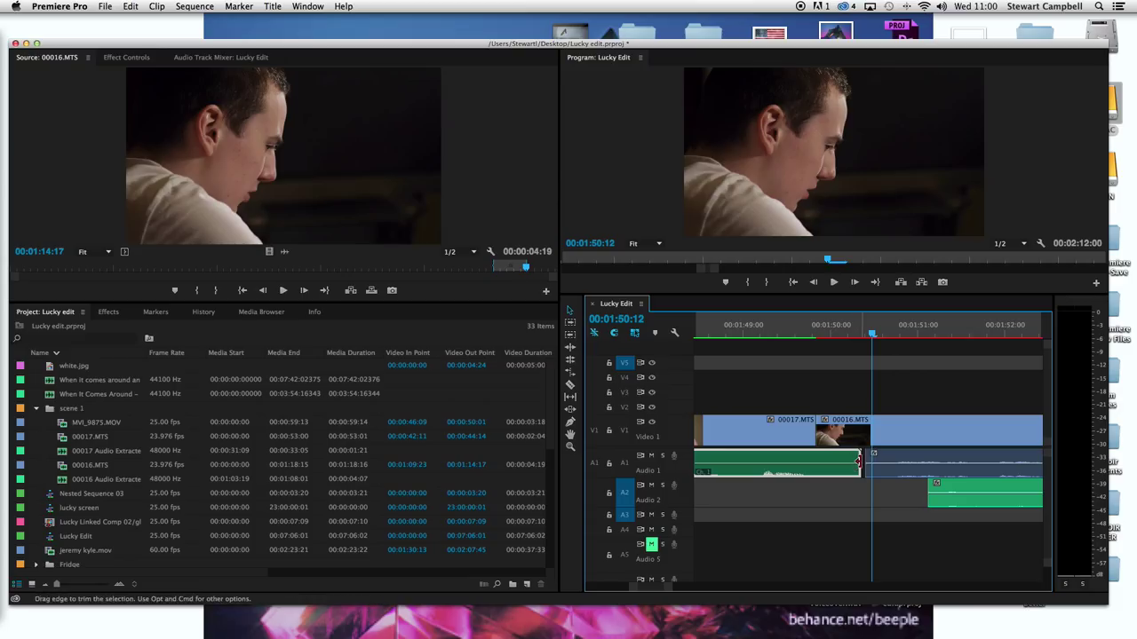
{"action": "right_click", "coordinate": [853, 462]}
{"action": "left_click", "coordinate": [835, 437]}
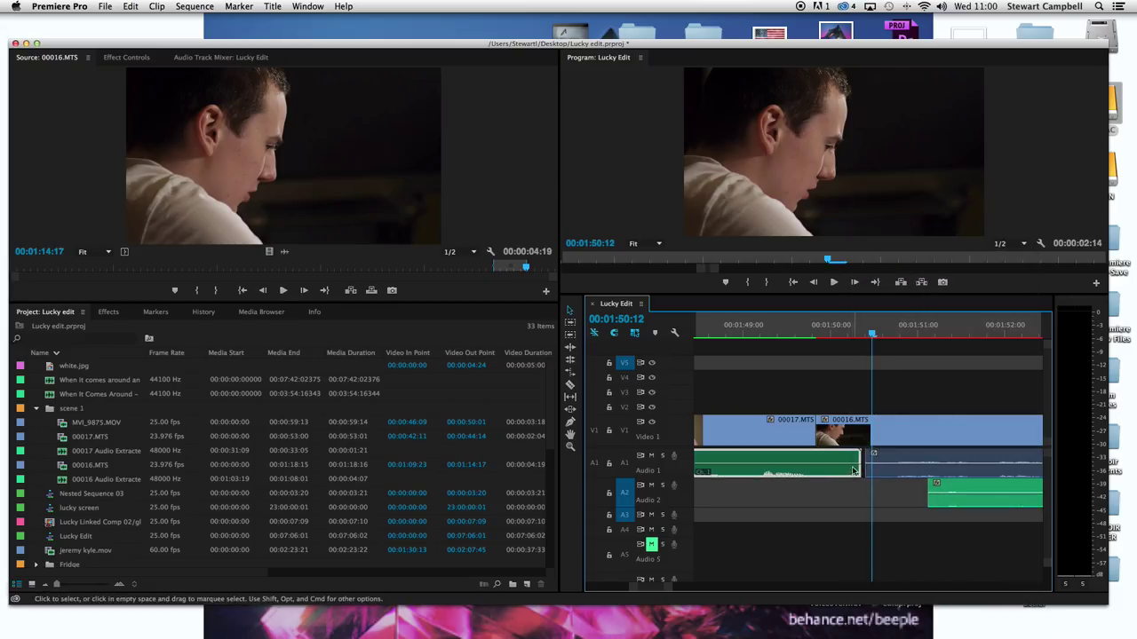
{"action": "right_click", "coordinate": [854, 462]}
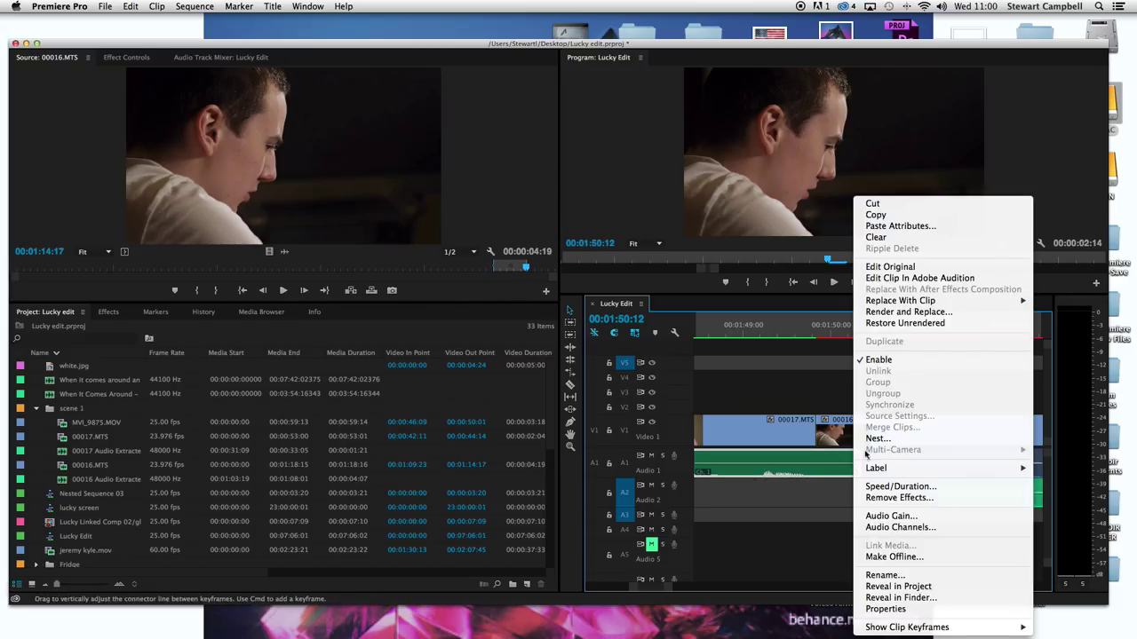
{"action": "left_click", "coordinate": [908, 311]}
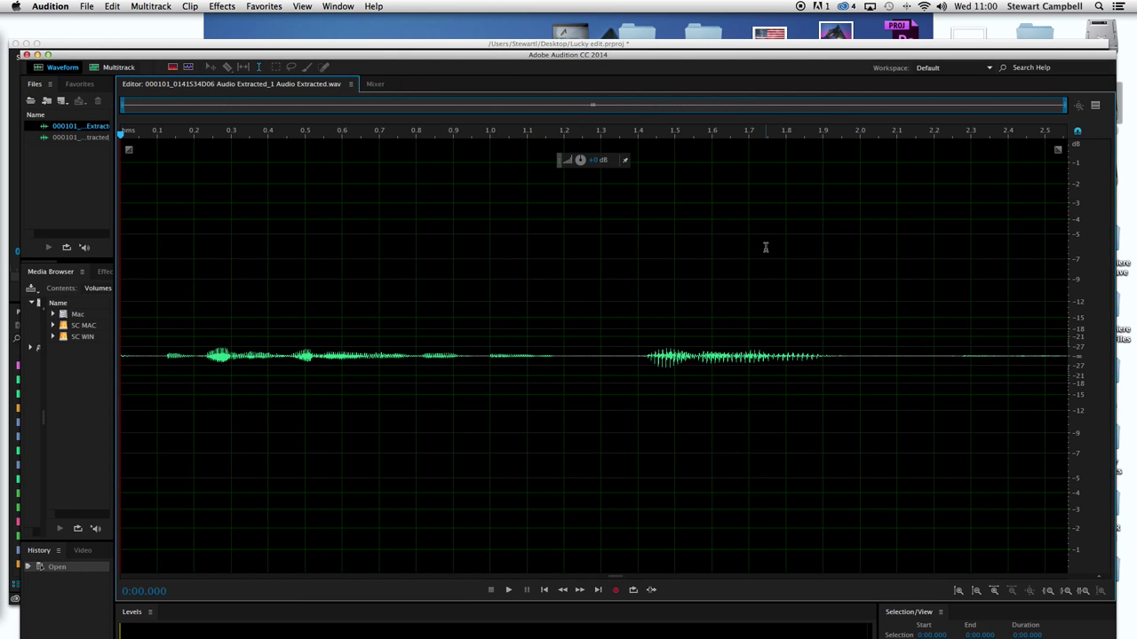
- Auto-heal the dialogue waveform from 2.000 s to its end and close the Audition window to return to Premiere Pro
{"action": "key", "text": "space"}
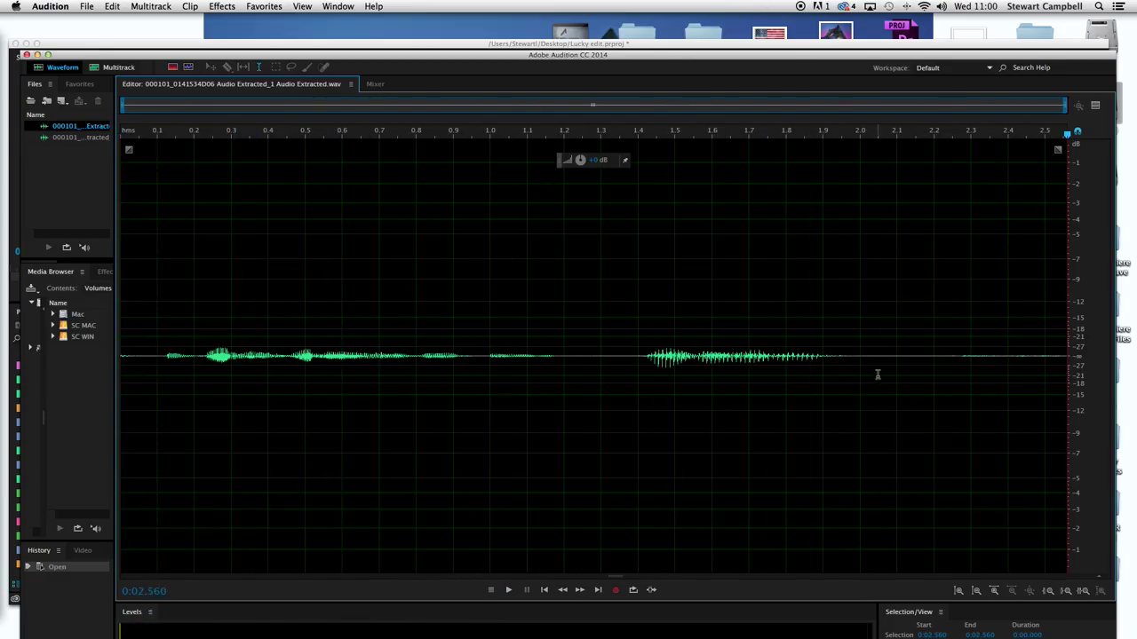
{"action": "left_click_drag", "start_coordinate": [837, 370], "coordinate": [1133, 437]}
{"action": "left_click_drag", "start_coordinate": [859, 407], "coordinate": [1085, 468]}
{"action": "right_click", "coordinate": [977, 502]}
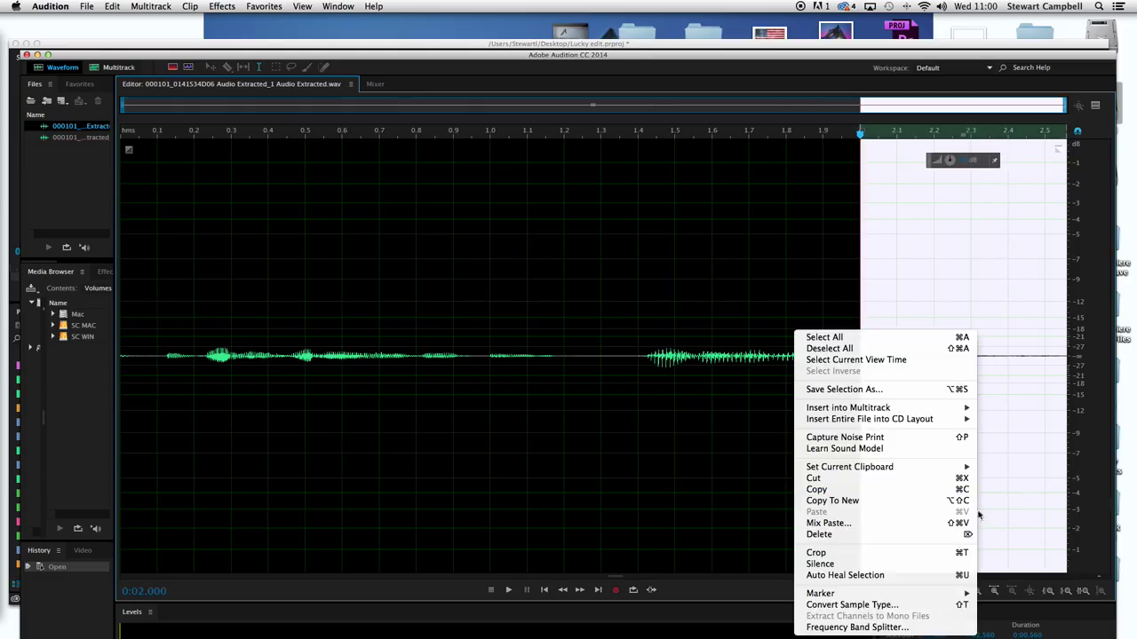
{"action": "left_click", "coordinate": [973, 577]}
{"action": "left_click", "coordinate": [26, 56]}
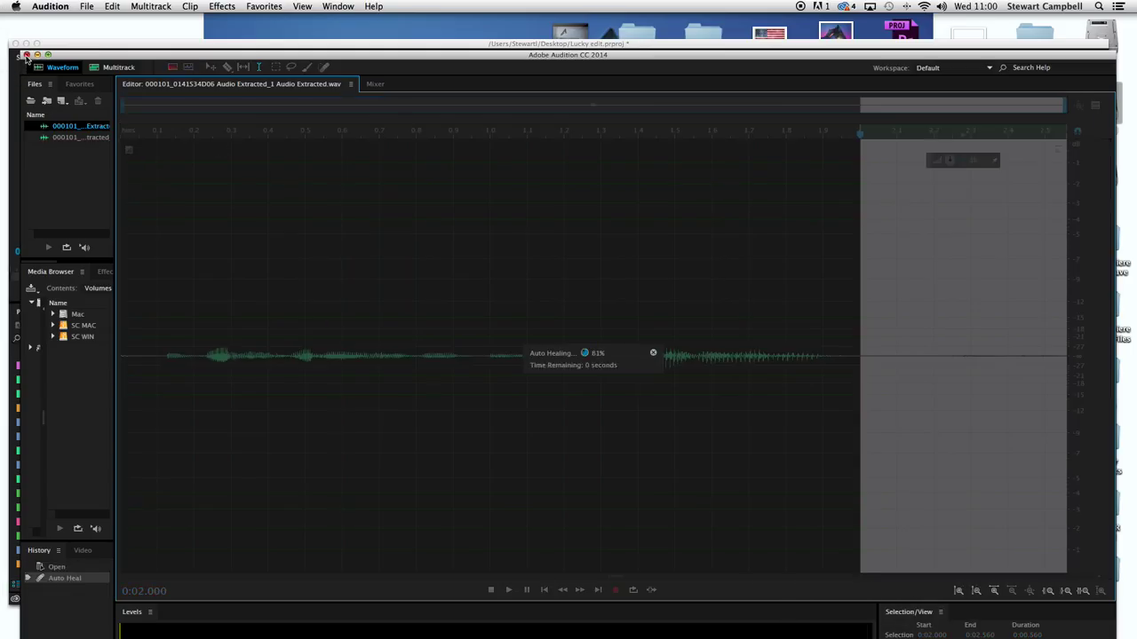
- Move the 00016.MTS audio on Audio 1 earlier over the dialogue's tail, to about 00:01:50:00, and play the join
{"action": "left_click", "coordinate": [680, 384]}
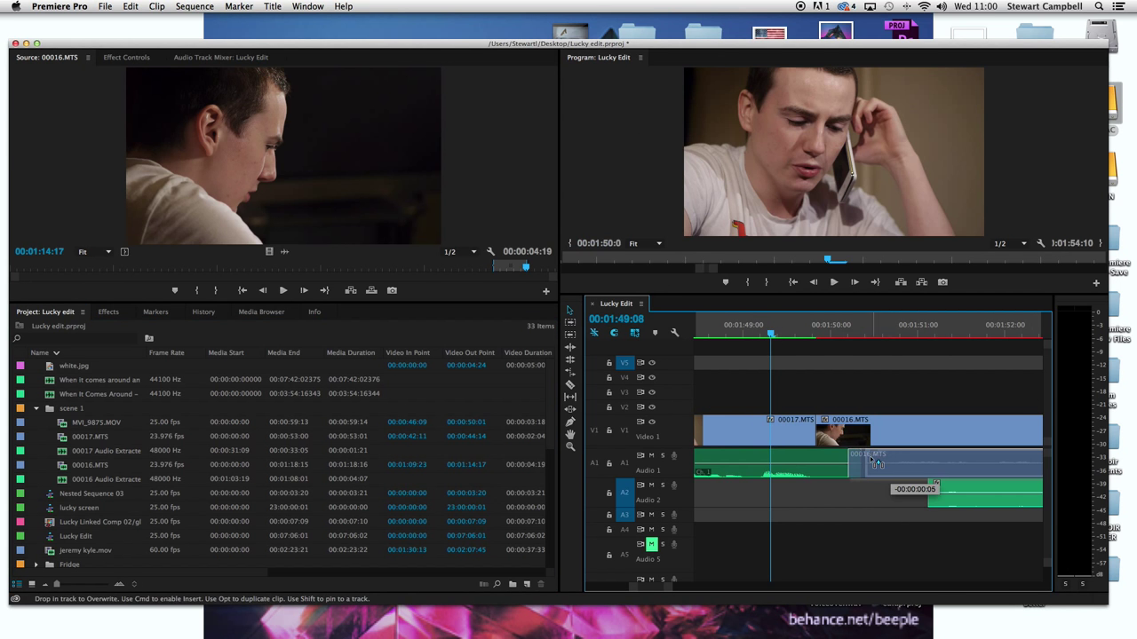
{"action": "key", "text": "space"}
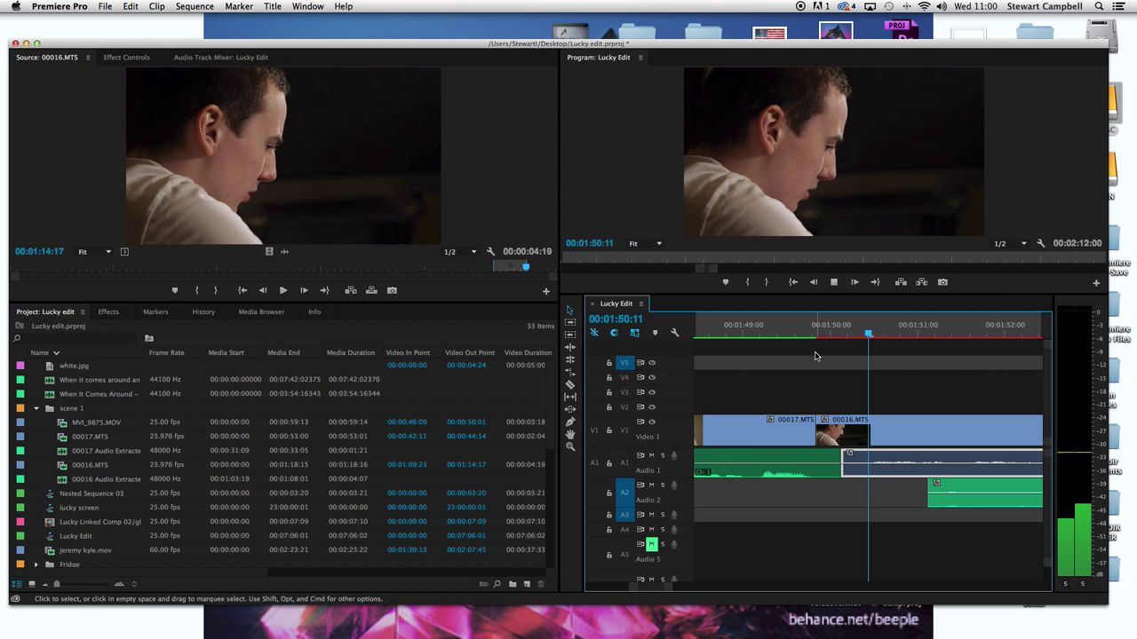
{"action": "left_click_drag", "start_coordinate": [860, 460], "coordinate": [848, 459]}
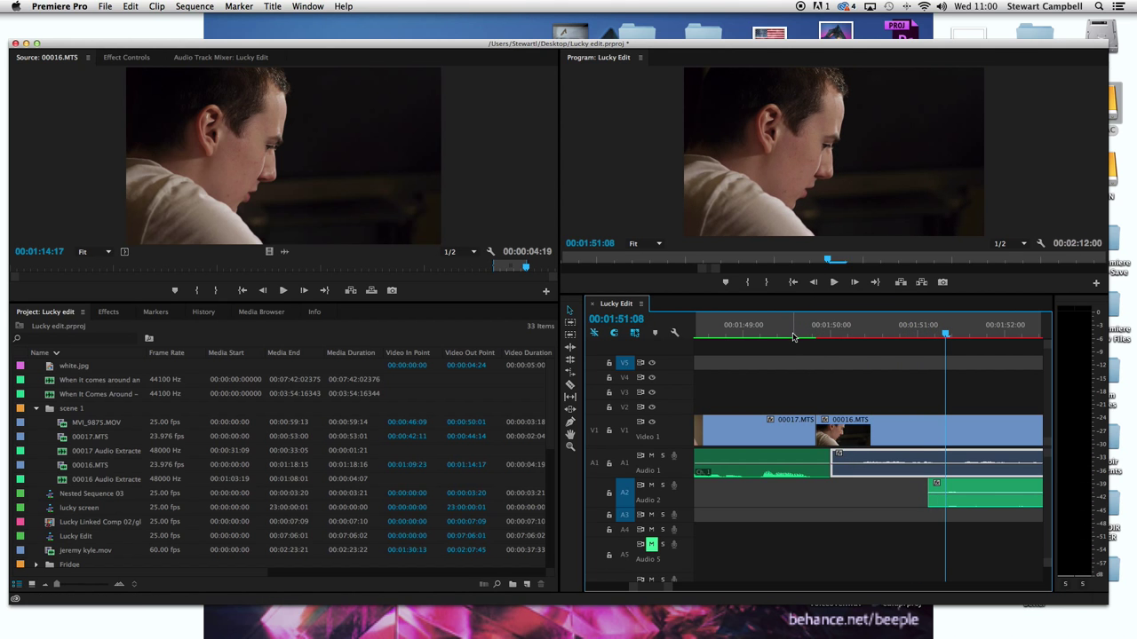
{"action": "key", "text": "space"}
{"action": "left_click", "coordinate": [796, 335]}
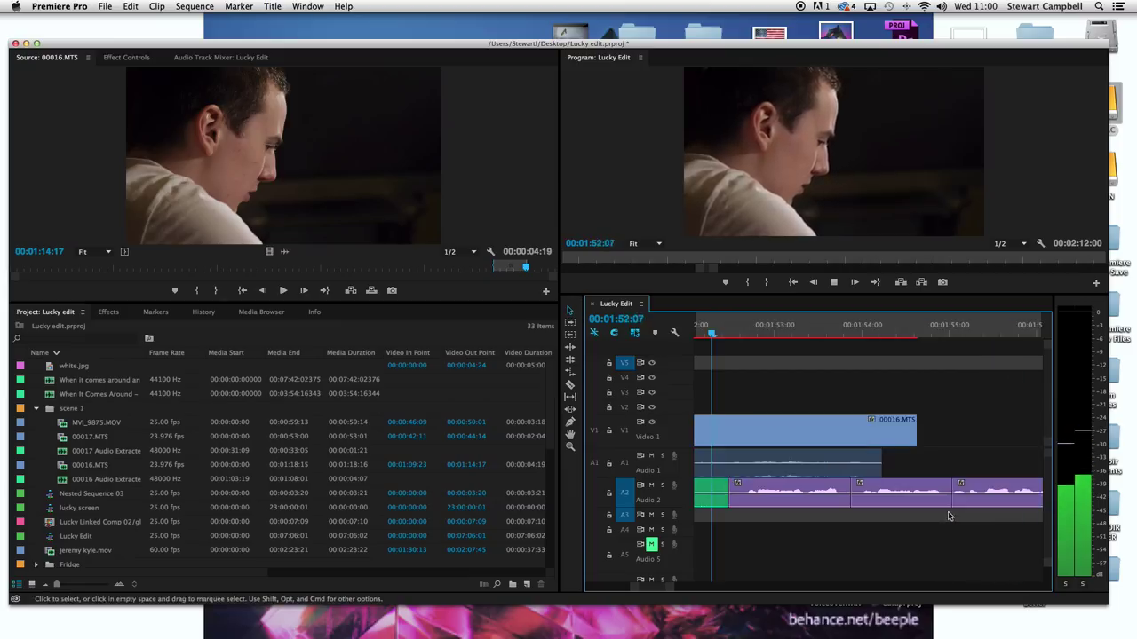
- Play on through the shot and delete the 00016.MTS audio clip from Audio 1
{"action": "key", "text": "space"}
{"action": "key", "text": "space"}
{"action": "key", "text": "space"}
{"action": "key", "text": "space"}
{"action": "left_click", "coordinate": [778, 463]}
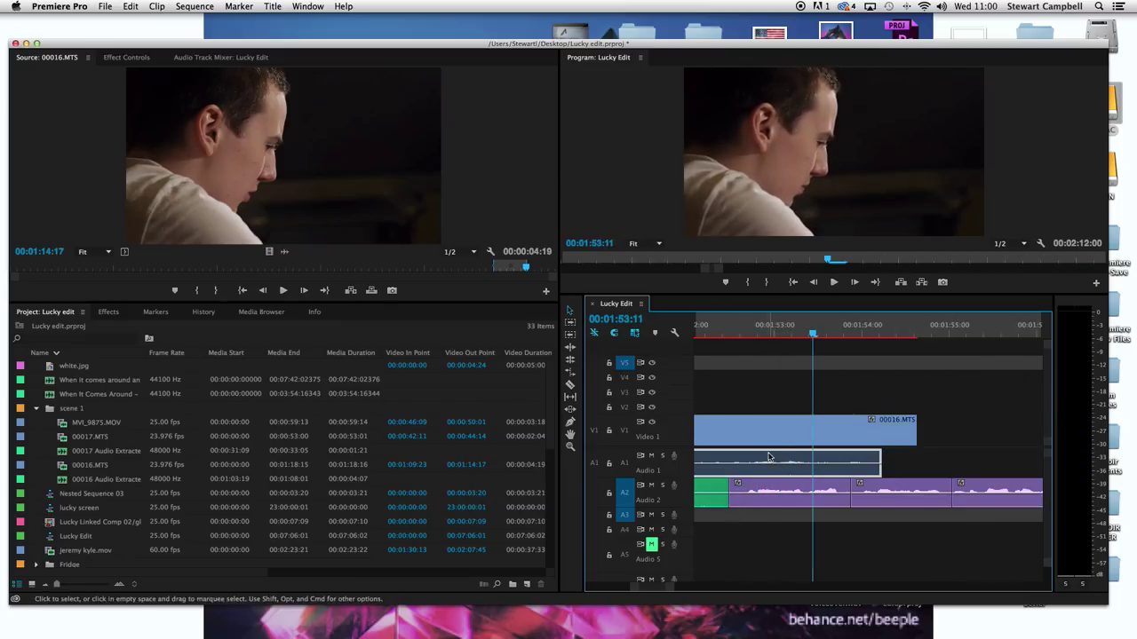
{"action": "key", "text": "minus"}
{"action": "key", "text": "minus"}
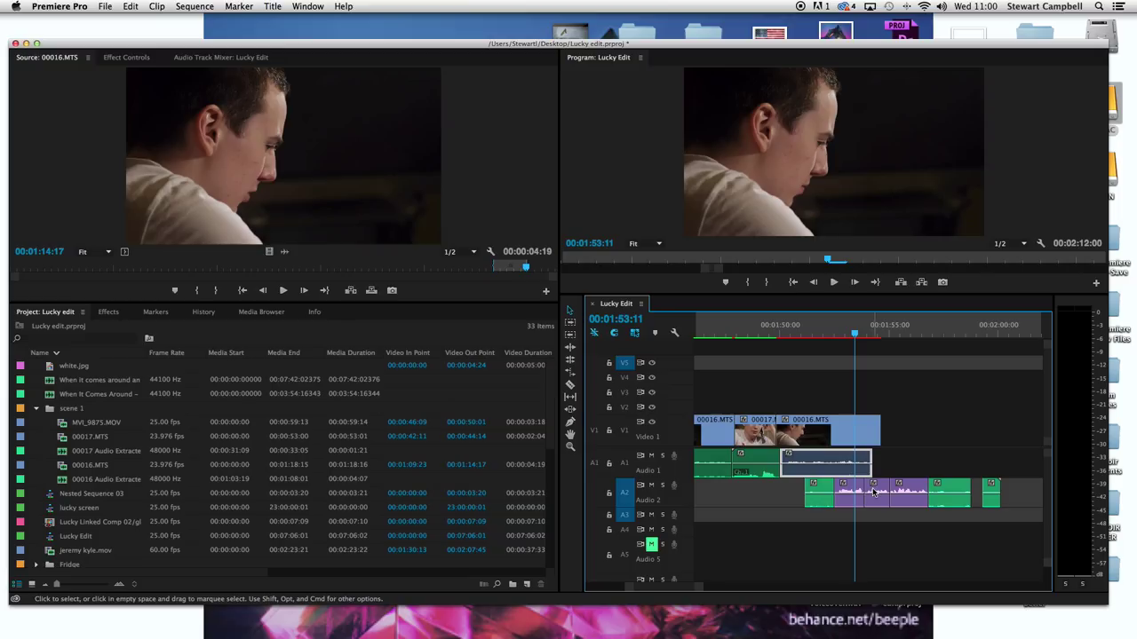
{"action": "key", "text": "Delete"}
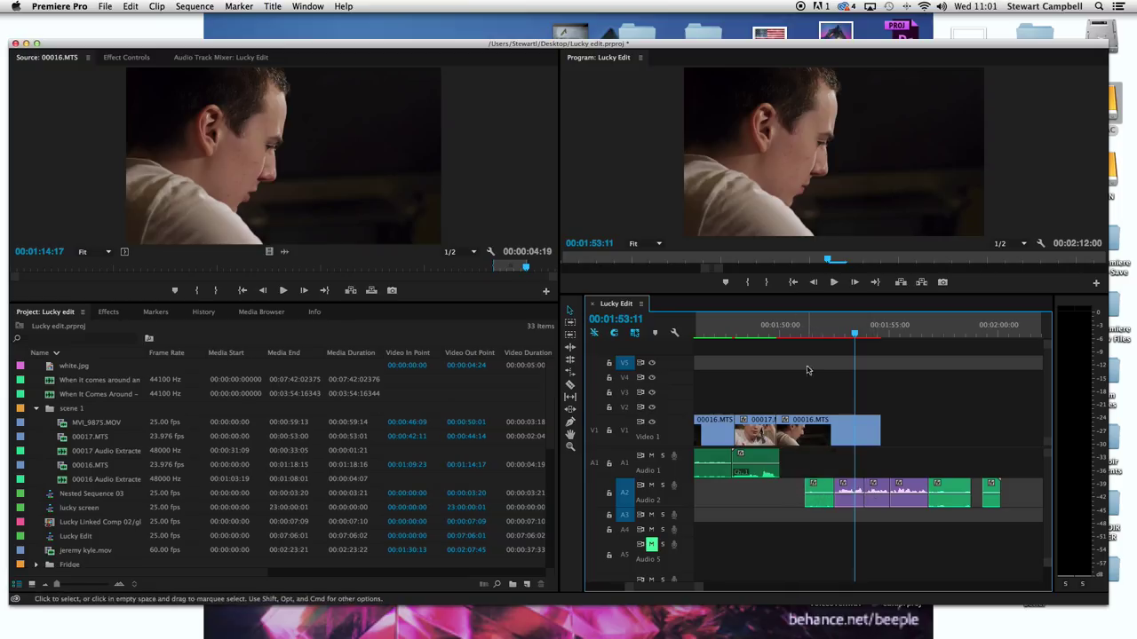
- Play the Audio 2 dialogue, delete the green clip ahead of the three purple ones, and listen to the rest
{"action": "left_click", "coordinate": [809, 326]}
{"action": "key", "text": "space"}
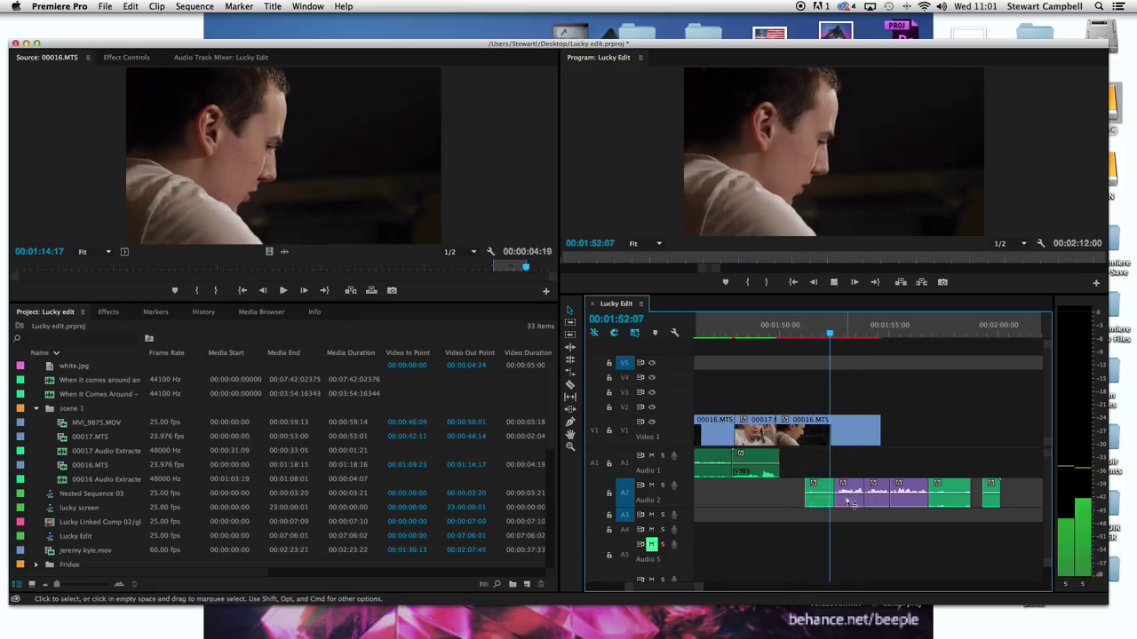
{"action": "key", "text": "space"}
{"action": "key", "text": "Delete"}
{"action": "key", "text": "space"}
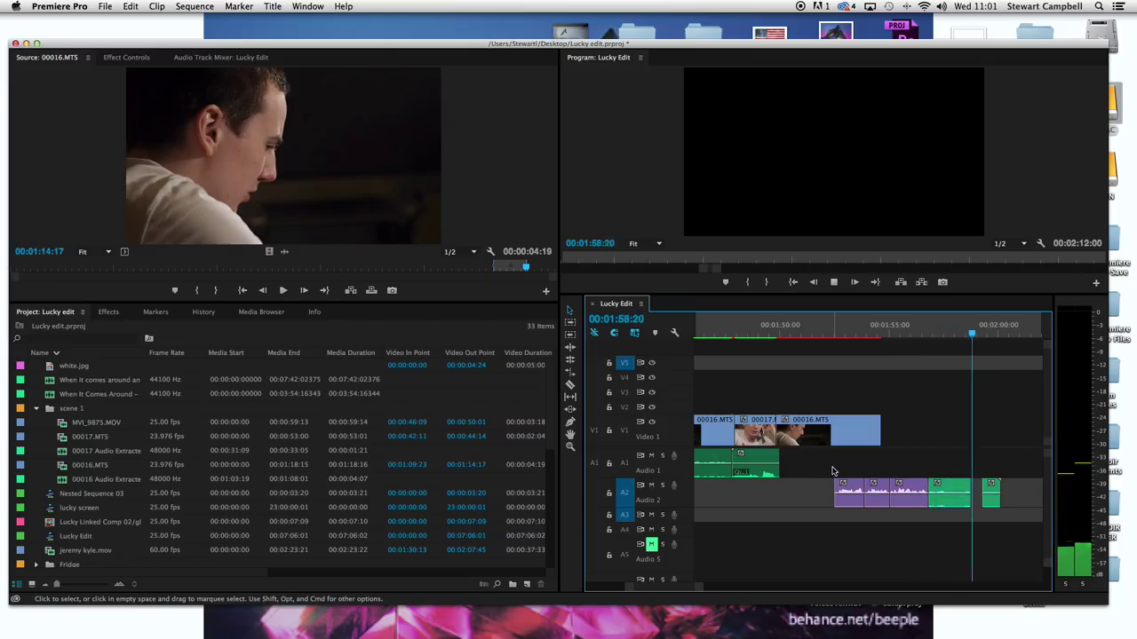
- Move the three purple clips and the adjoining green clip to Audio 1 directly after the dialogue, and trim the end of 00016.MTS slightly
{"action": "left_click_drag", "start_coordinate": [833, 468], "coordinate": [950, 494]}
{"action": "left_click_drag", "start_coordinate": [848, 486], "coordinate": [799, 469]}
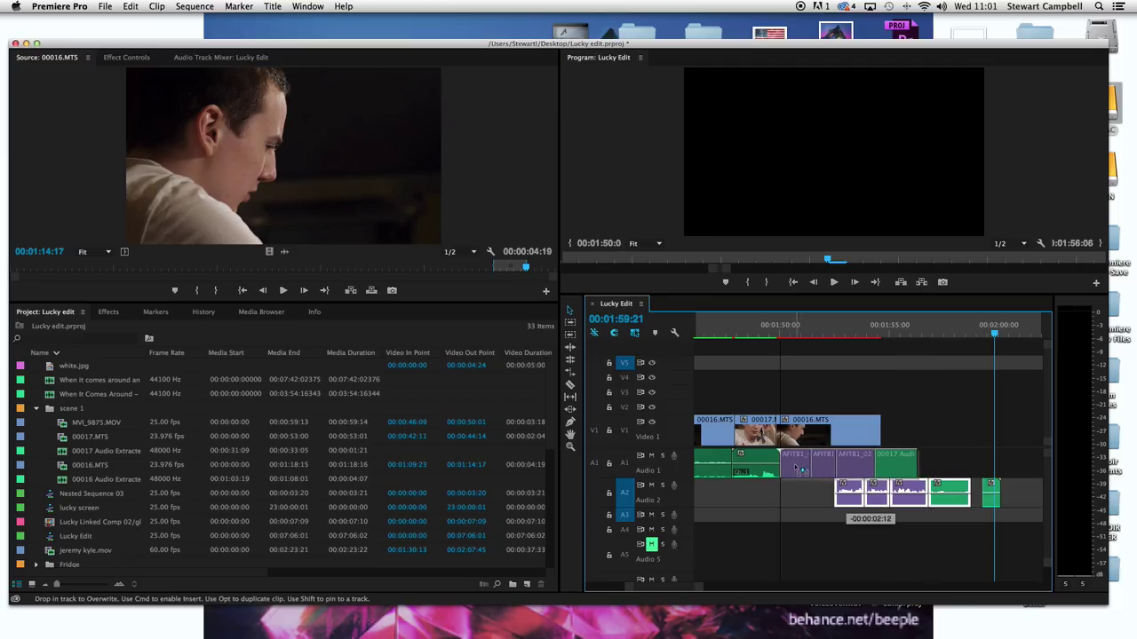
{"action": "left_click", "coordinate": [771, 334]}
{"action": "key", "text": "space"}
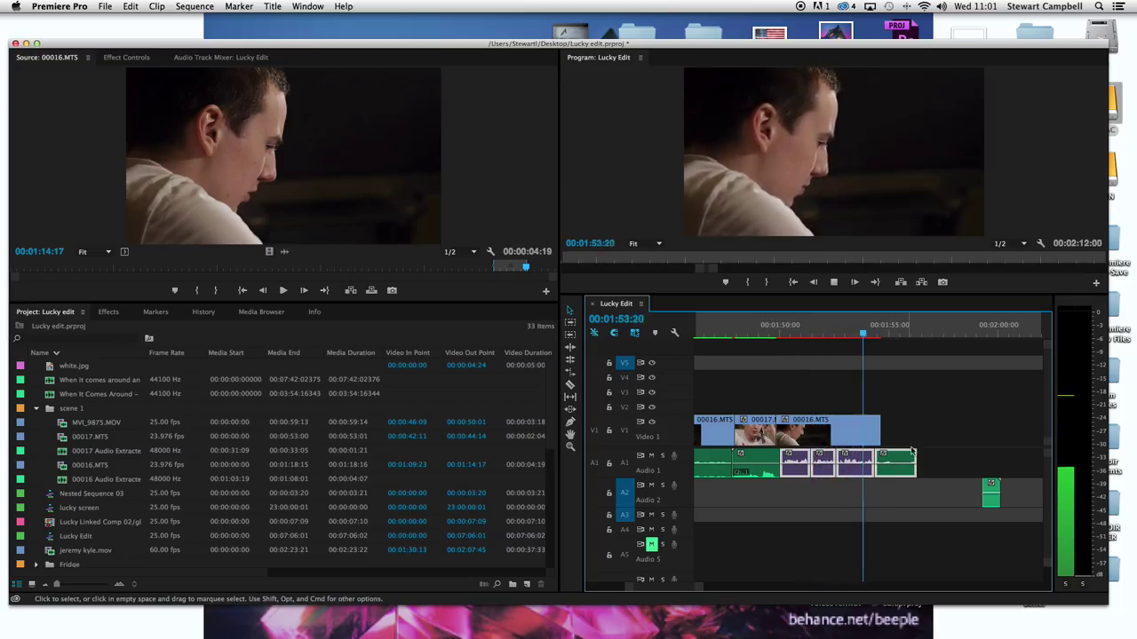
{"action": "key", "text": "space"}
{"action": "left_click_drag", "start_coordinate": [877, 432], "coordinate": [873, 432]}
- Load 00017.MTS in the Source Monitor and mark it from 00:00:48:09 to 00:00:51:09
{"action": "left_click_drag", "start_coordinate": [99, 442], "coordinate": [182, 238]}
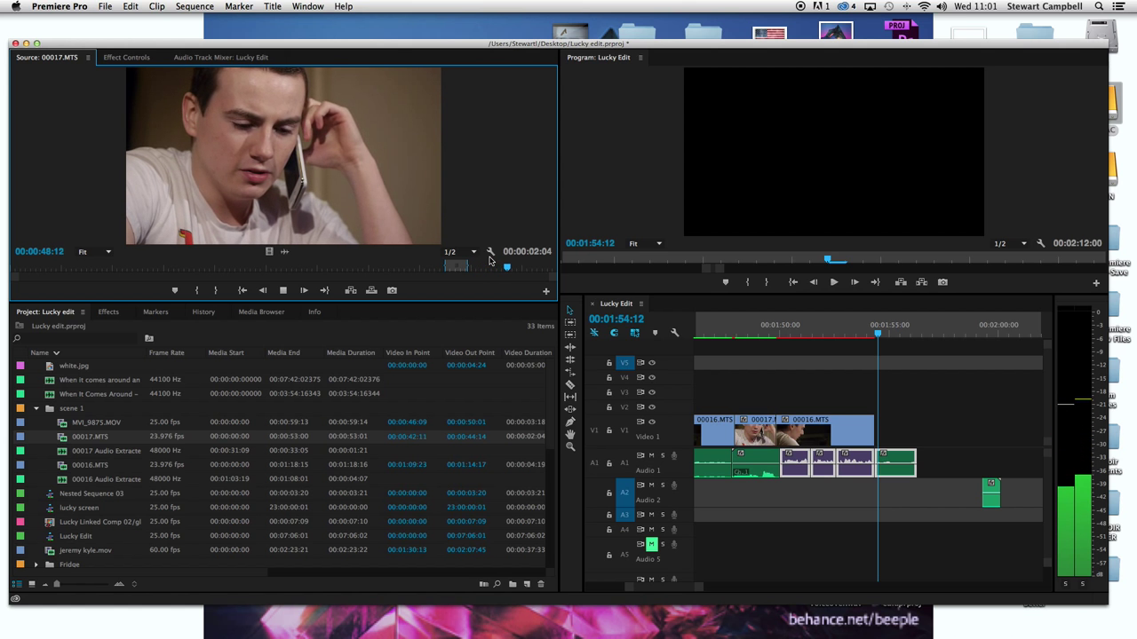
{"action": "key", "text": "i"}
{"action": "key", "text": "space"}
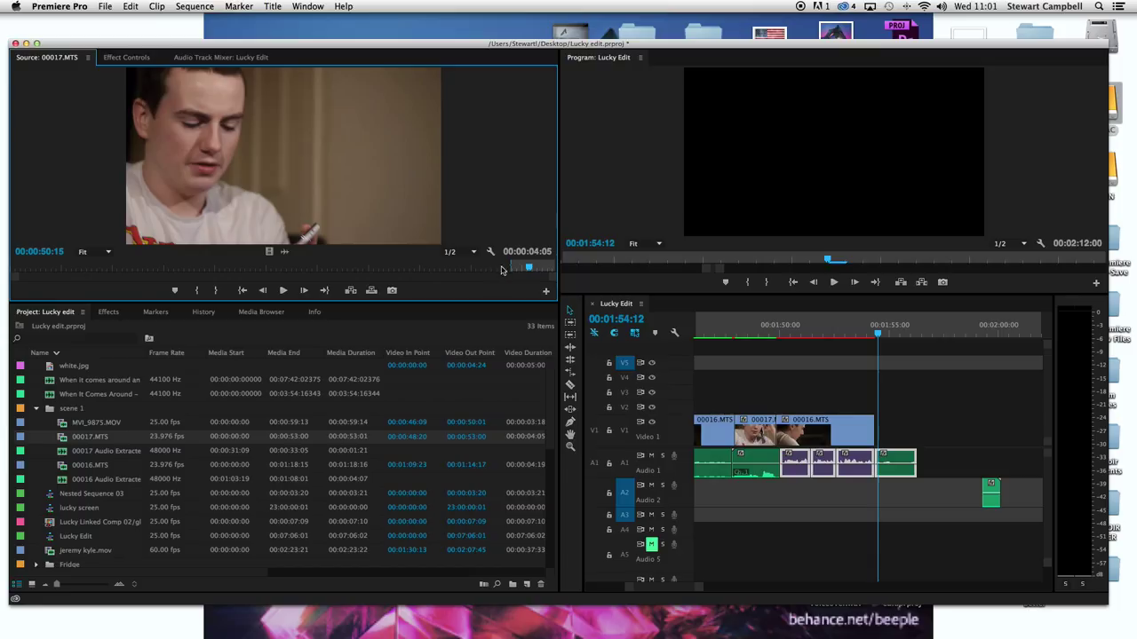
{"action": "left_click", "coordinate": [506, 268]}
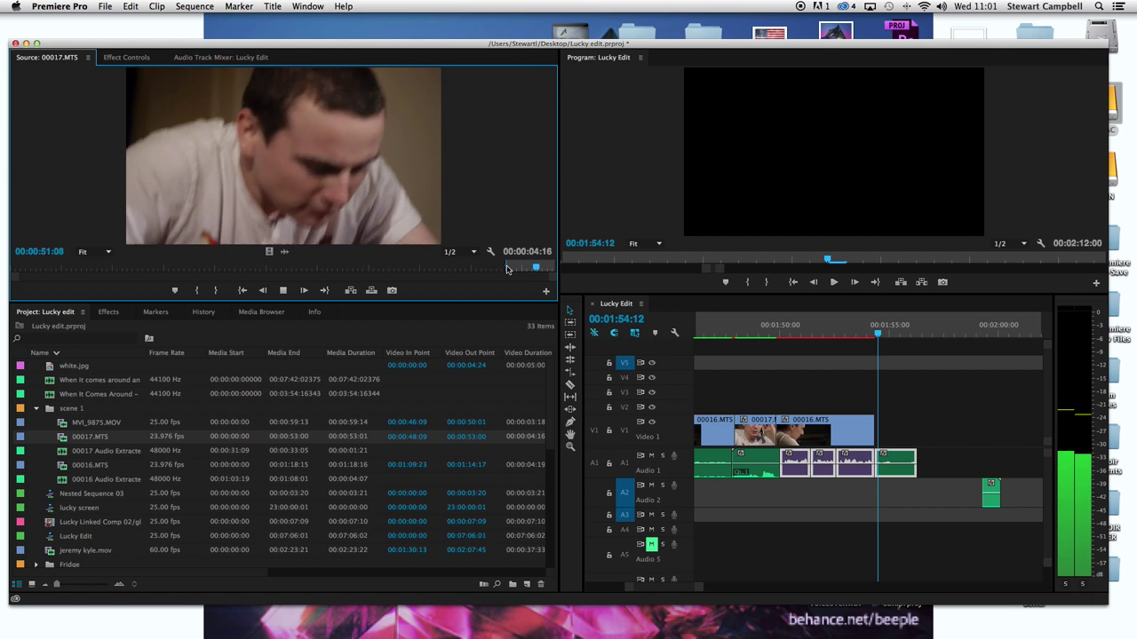
{"action": "key", "text": "space"}
{"action": "key", "text": "o"}
- Place the marked 00017.MTS shot at 00:01:54:12, keeping only its video on Video 1
{"action": "left_click_drag", "start_coordinate": [948, 490], "coordinate": [886, 487]}
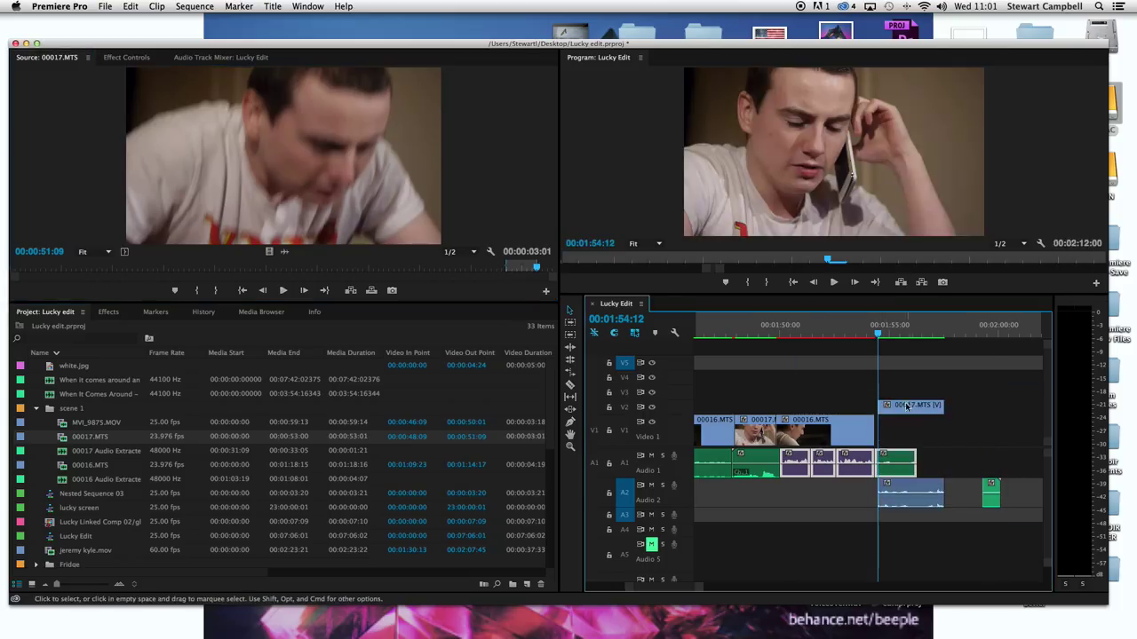
{"action": "right_click", "coordinate": [906, 409]}
{"action": "left_click", "coordinate": [951, 264]}
{"action": "left_click", "coordinate": [926, 507]}
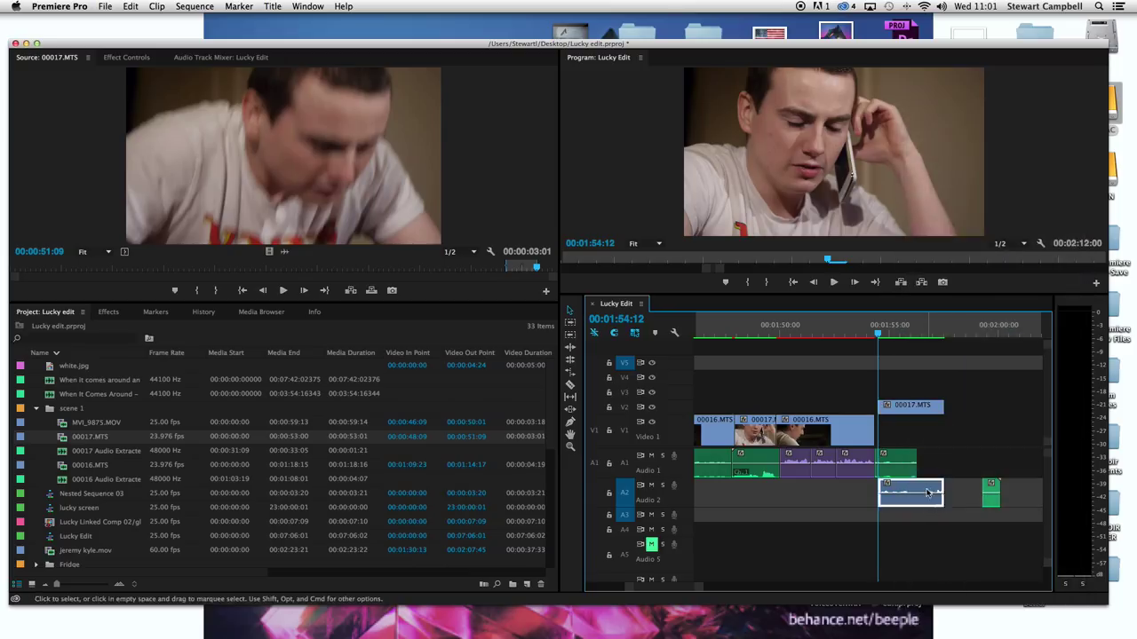
{"action": "key", "text": "Delete"}
{"action": "left_click_drag", "start_coordinate": [906, 411], "coordinate": [906, 433]}
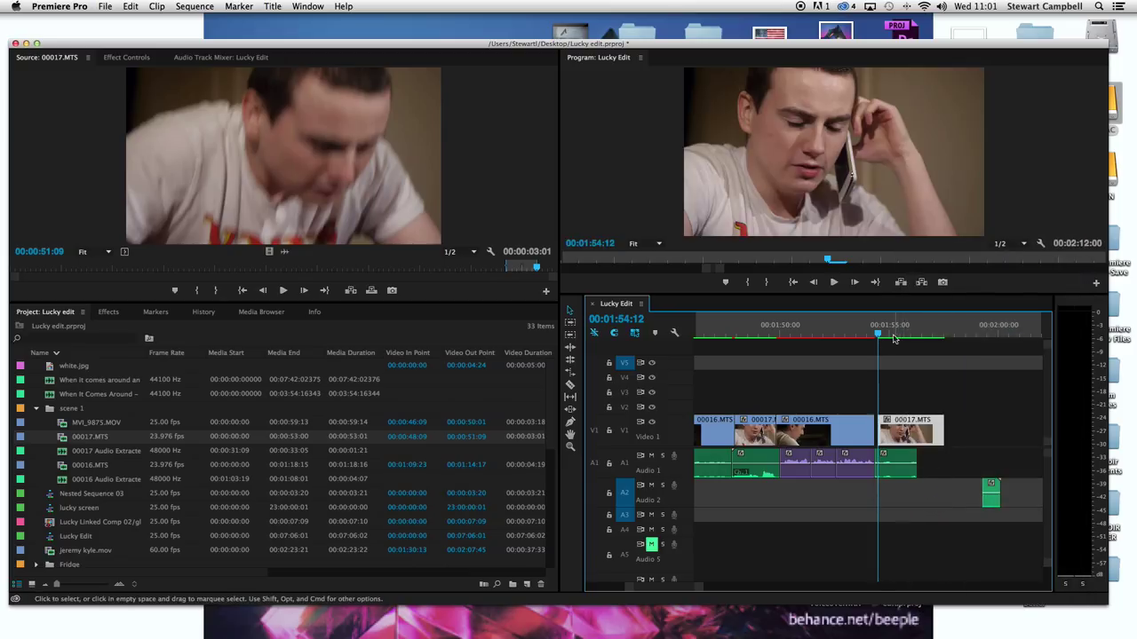
- Move the 00017.MTS shot against the end of 00016.MTS on Video 1 and play the cut
{"action": "key", "text": "minus"}
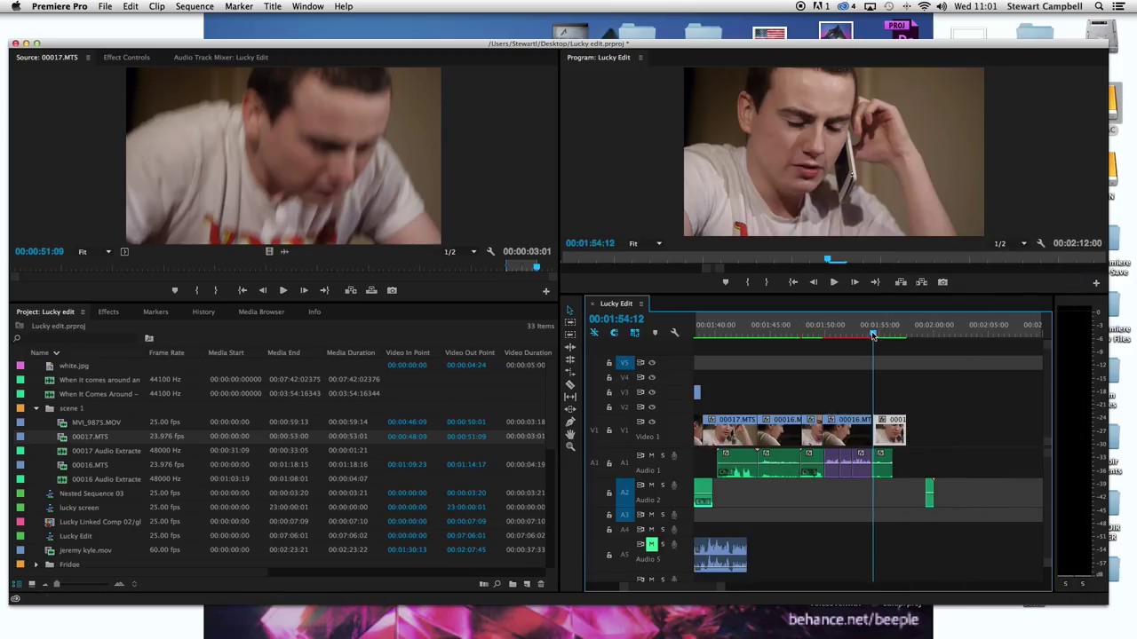
{"action": "key", "text": "equal"}
{"action": "key", "text": "equal"}
{"action": "left_click_drag", "start_coordinate": [870, 335], "coordinate": [856, 338]}
{"action": "left_click_drag", "start_coordinate": [897, 421], "coordinate": [901, 428]}
{"action": "key", "text": "space"}
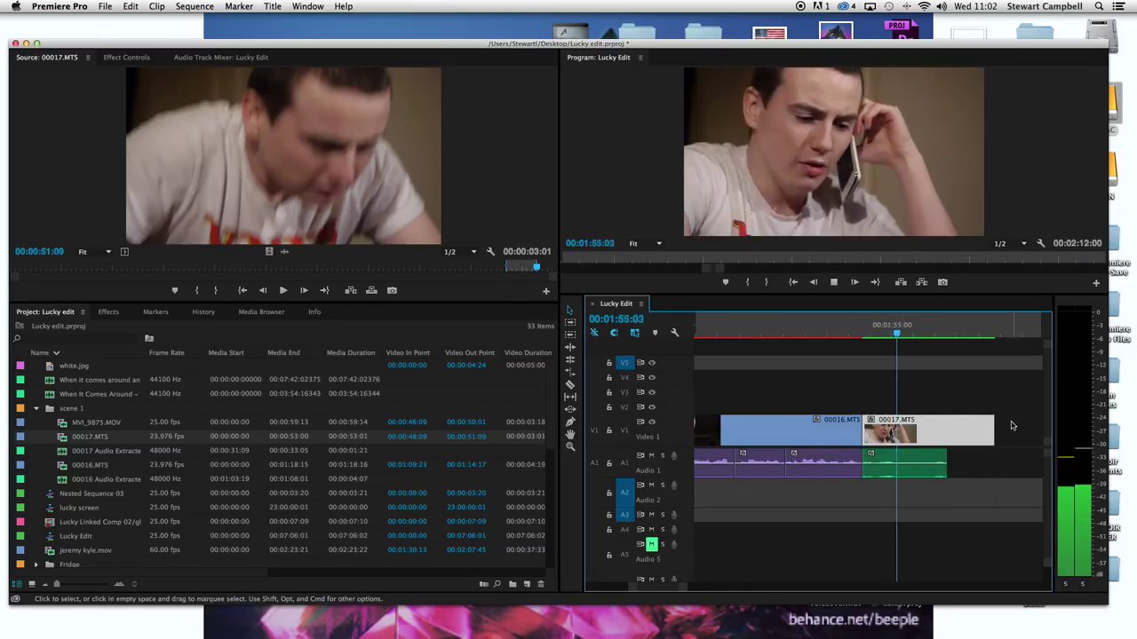
{"action": "key", "text": "space"}
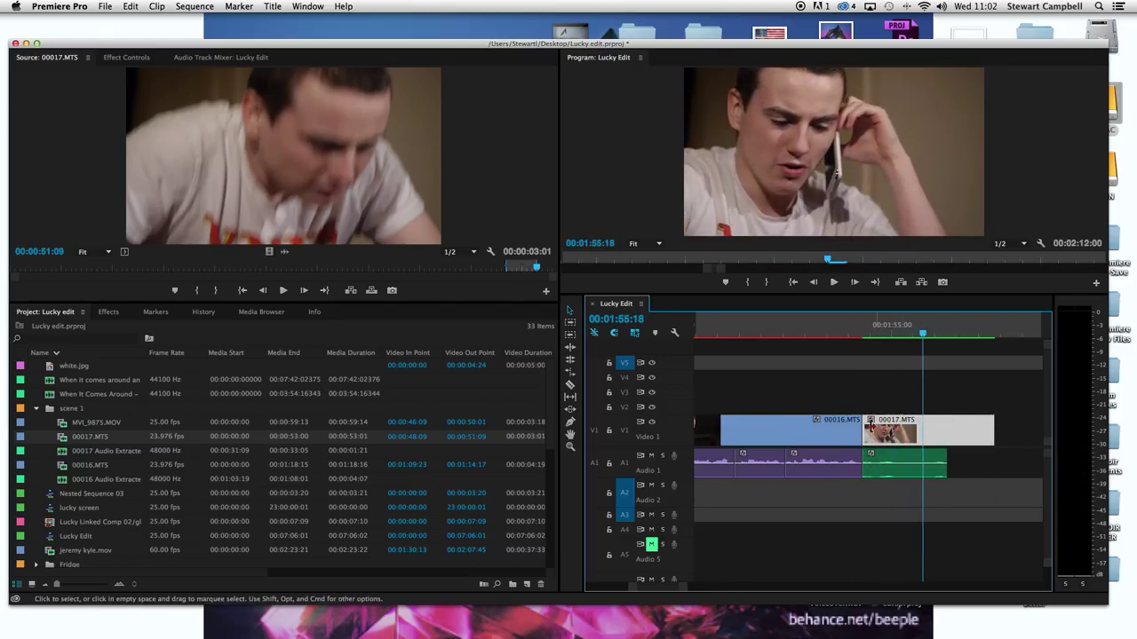
- Trim the end of 00016.MTS to about 00:01:54:06, move 00017.MTS up against it, and play the cut
{"action": "left_click", "coordinate": [850, 332]}
{"action": "key", "text": "Down"}
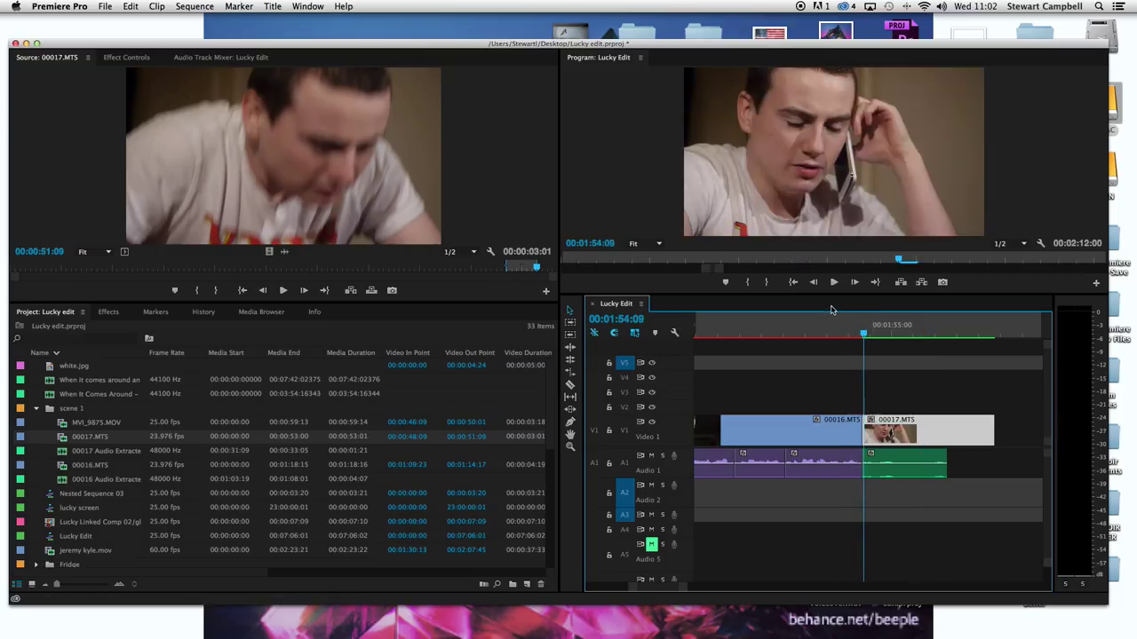
{"action": "key", "text": "equal"}
{"action": "key", "text": "equal"}
{"action": "key", "text": "equal"}
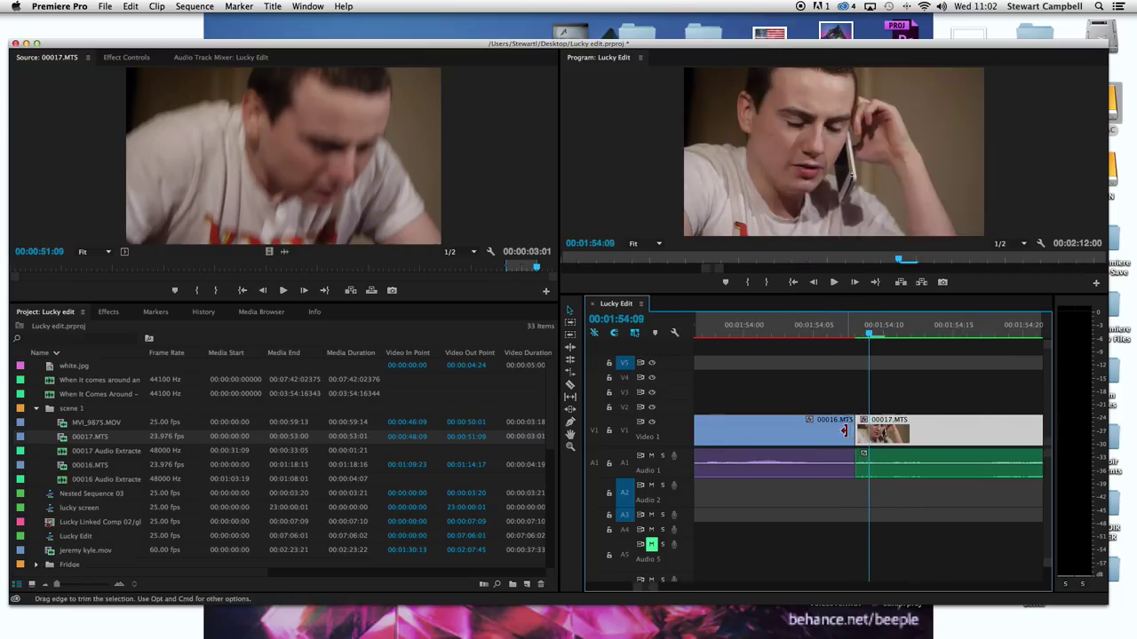
{"action": "left_click_drag", "start_coordinate": [840, 428], "coordinate": [826, 428]}
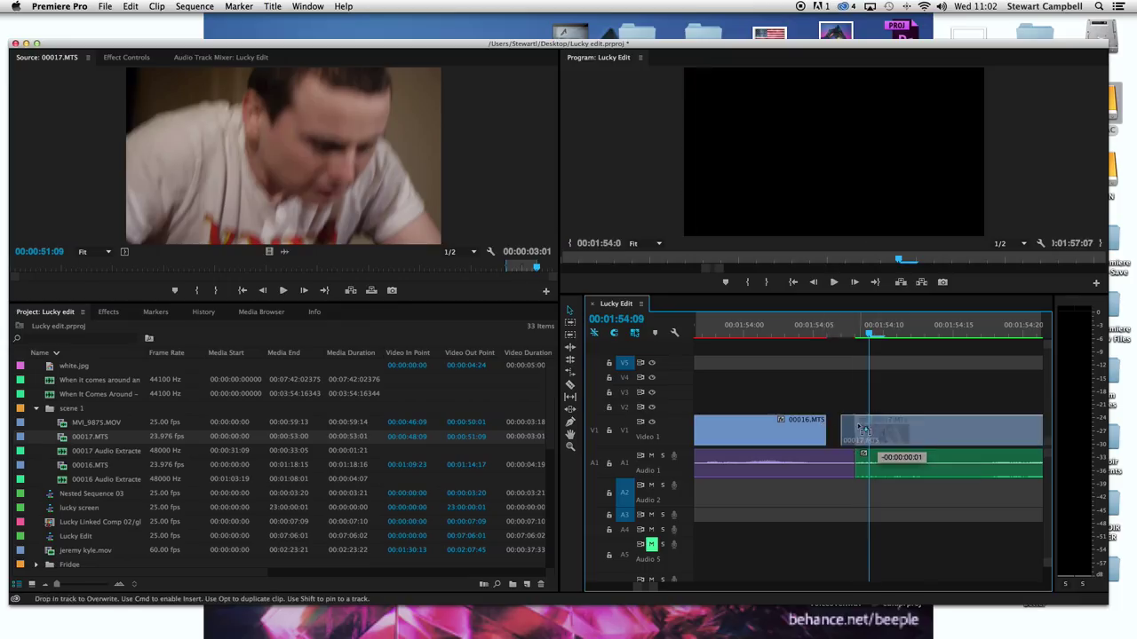
{"action": "left_click", "coordinate": [829, 322]}
{"action": "key", "text": "space"}
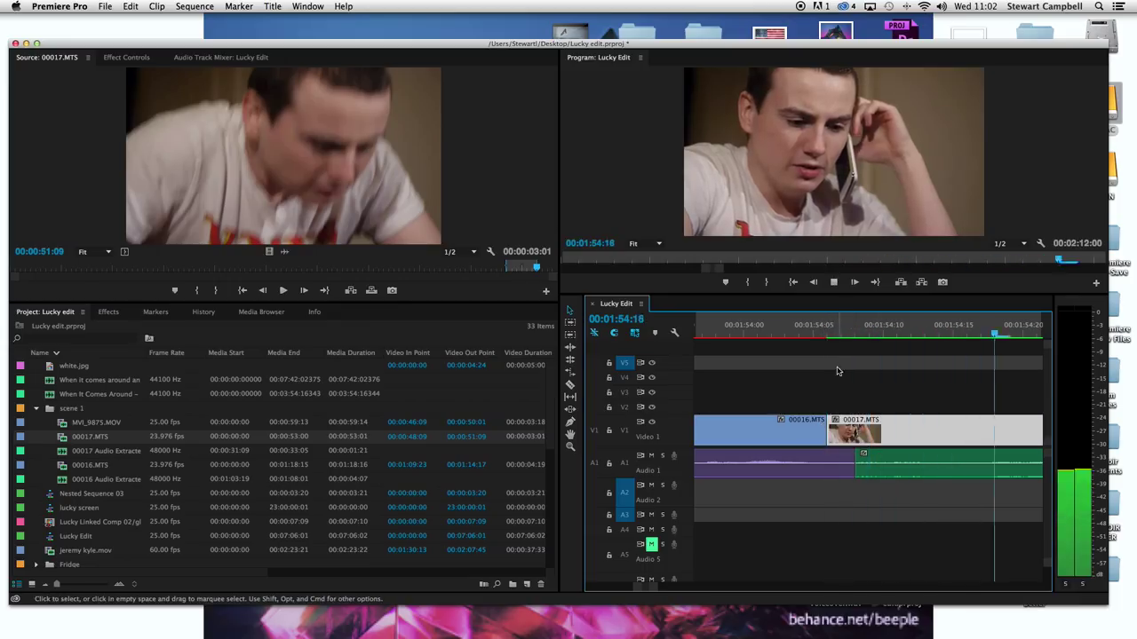
{"action": "key", "text": "space"}
- Trim the start of 00017.MTS and close the gap, then trim its end to match the dialogue's end on Audio 1
{"action": "key", "text": "minus"}
{"action": "key", "text": "minus"}
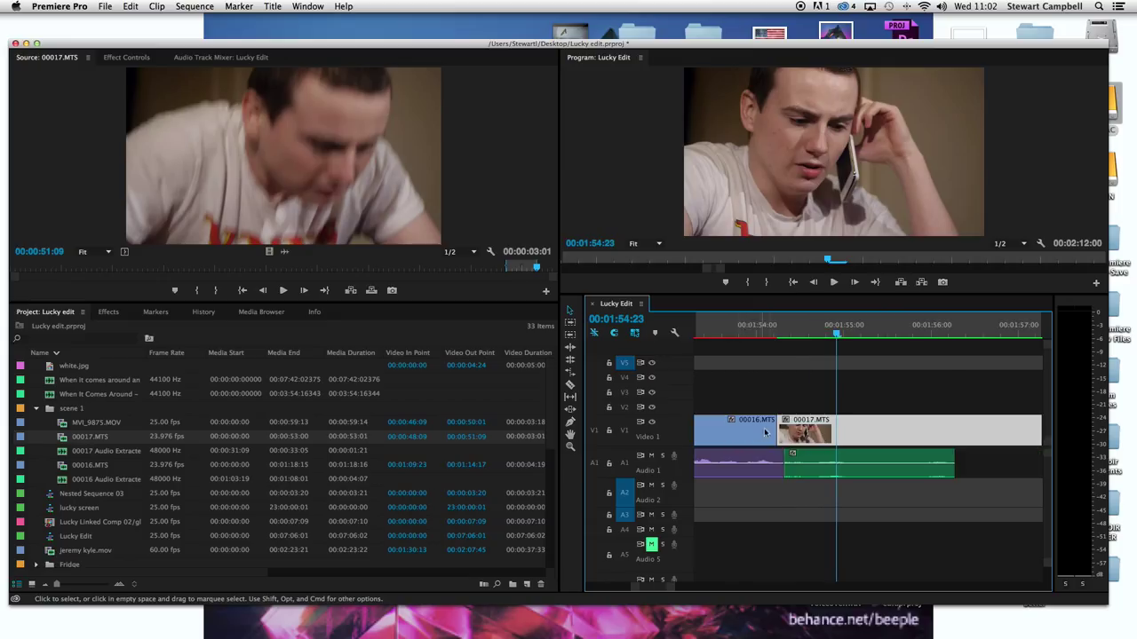
{"action": "left_click_drag", "start_coordinate": [781, 431], "coordinate": [815, 432]}
{"action": "left_click", "coordinate": [773, 325]}
{"action": "key", "text": "space"}
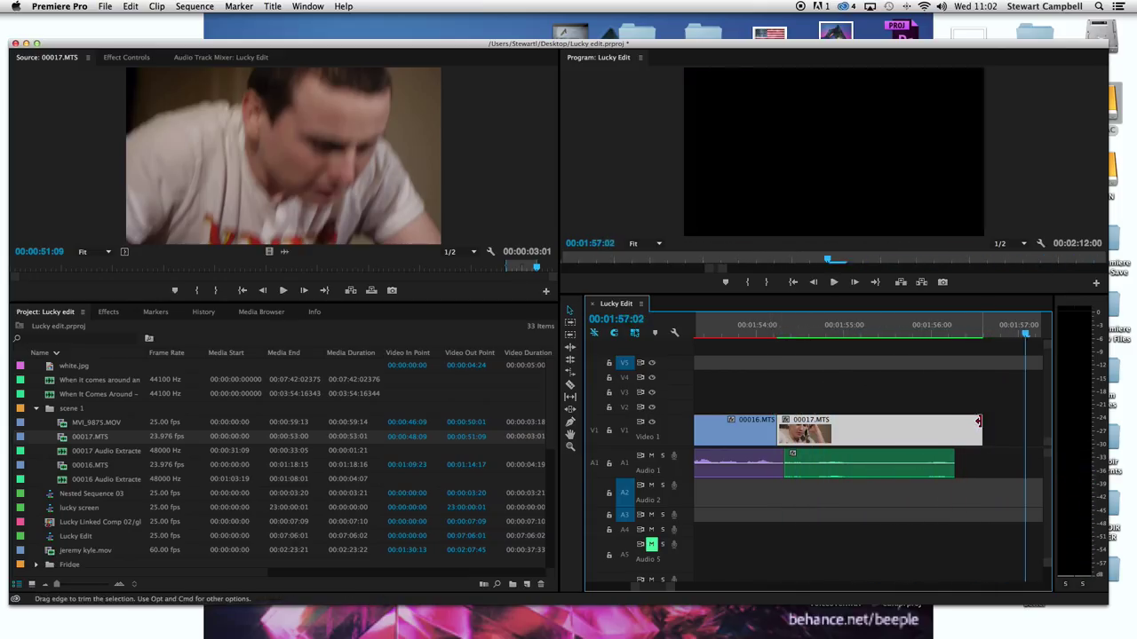
{"action": "left_click_drag", "start_coordinate": [974, 426], "coordinate": [948, 434]}
- Locate the start of the next group of clips in the sequence, at 00:02:46:19
{"action": "key", "text": "minus"}
{"action": "key", "text": "minus"}
{"action": "key", "text": "minus"}
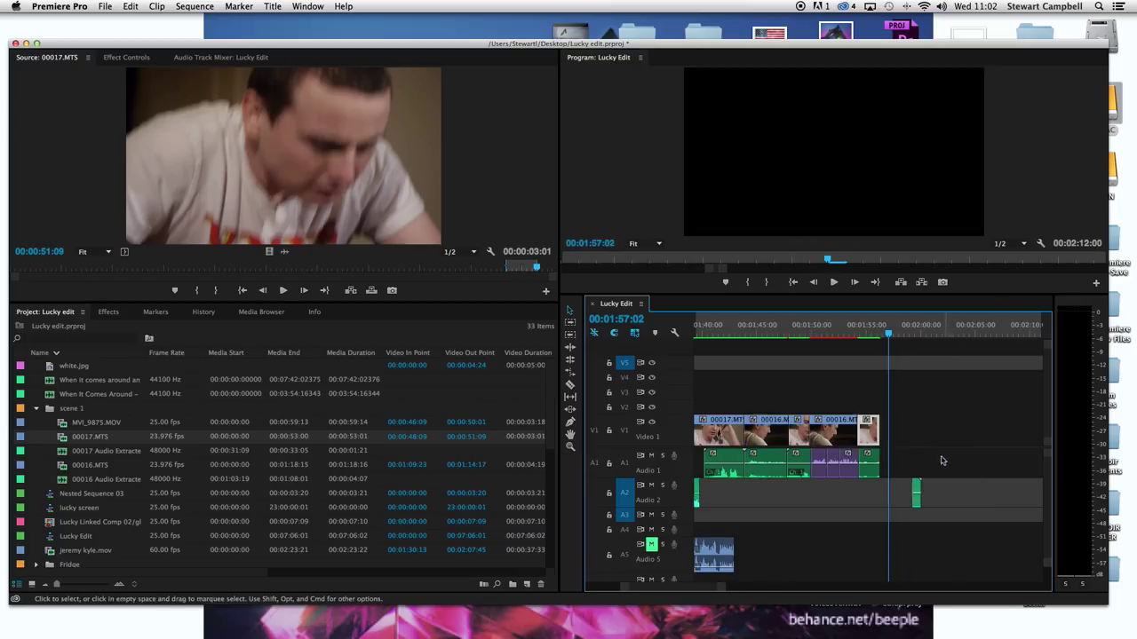
{"action": "key", "text": "minus"}
{"action": "mouse_move", "coordinate": [1003, 325]}
{"action": "left_mouse_down"}
{"action": "mouse_move", "coordinate": [1097, 349]}
{"action": "mouse_move", "coordinate": [1015, 329]}
{"action": "left_mouse_up"}
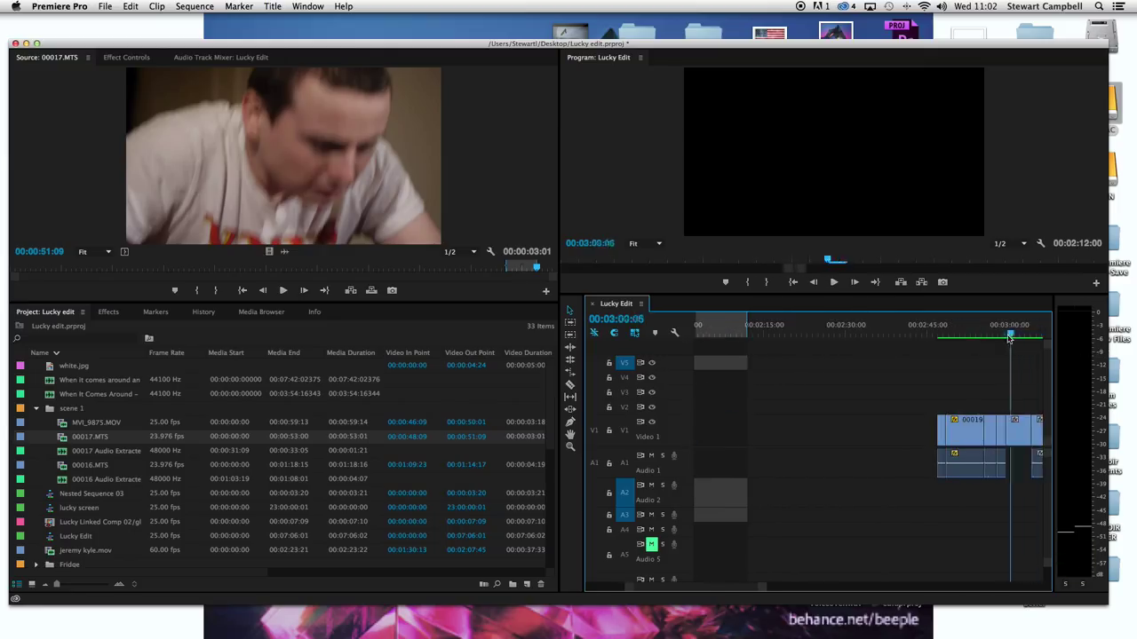
{"action": "left_click", "coordinate": [930, 329]}
{"action": "left_click_drag", "start_coordinate": [947, 332], "coordinate": [937, 336]}
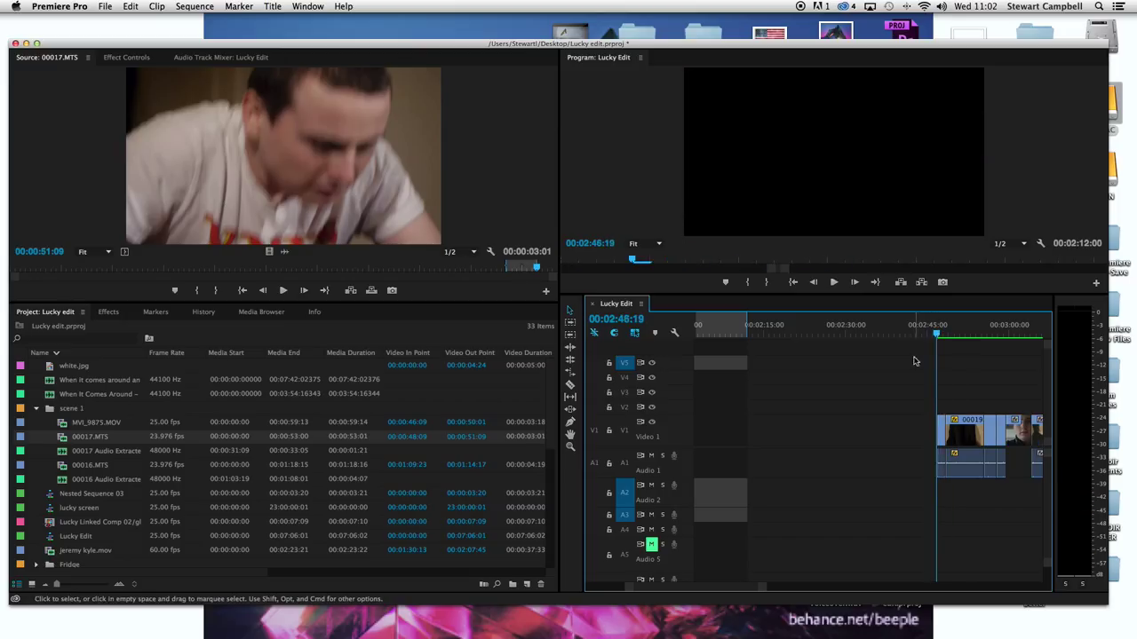
- Select all clips from 00:02:46:19 onward and move them earlier to just after the phone call scene's last shot
{"action": "scroll", "coordinate": [911, 360], "scroll_direction": "right", "scroll_amount": 10}
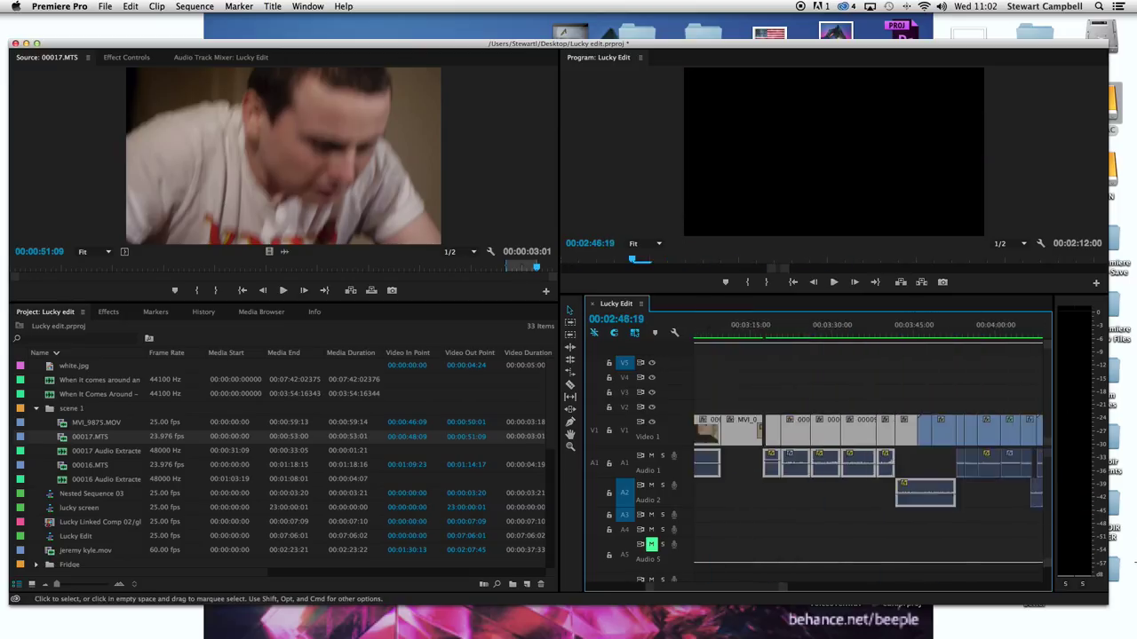
{"action": "key", "text": "minus"}
{"action": "key", "text": "minus"}
{"action": "key", "text": "minus"}
{"action": "left_click_drag", "start_coordinate": [1135, 562], "coordinate": [1038, 631]}
{"action": "key", "text": "equal"}
{"action": "key", "text": "equal"}
{"action": "key", "text": "equal"}
{"action": "key", "text": "equal"}
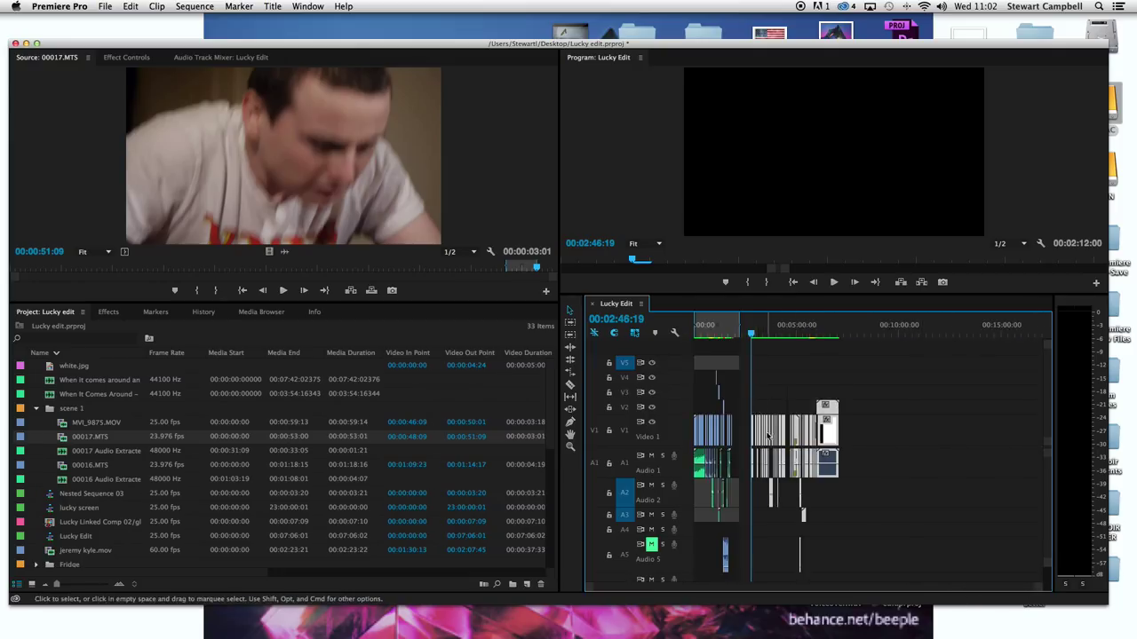
{"action": "key", "text": "equal"}
{"action": "left_click_drag", "start_coordinate": [873, 429], "coordinate": [737, 437]}
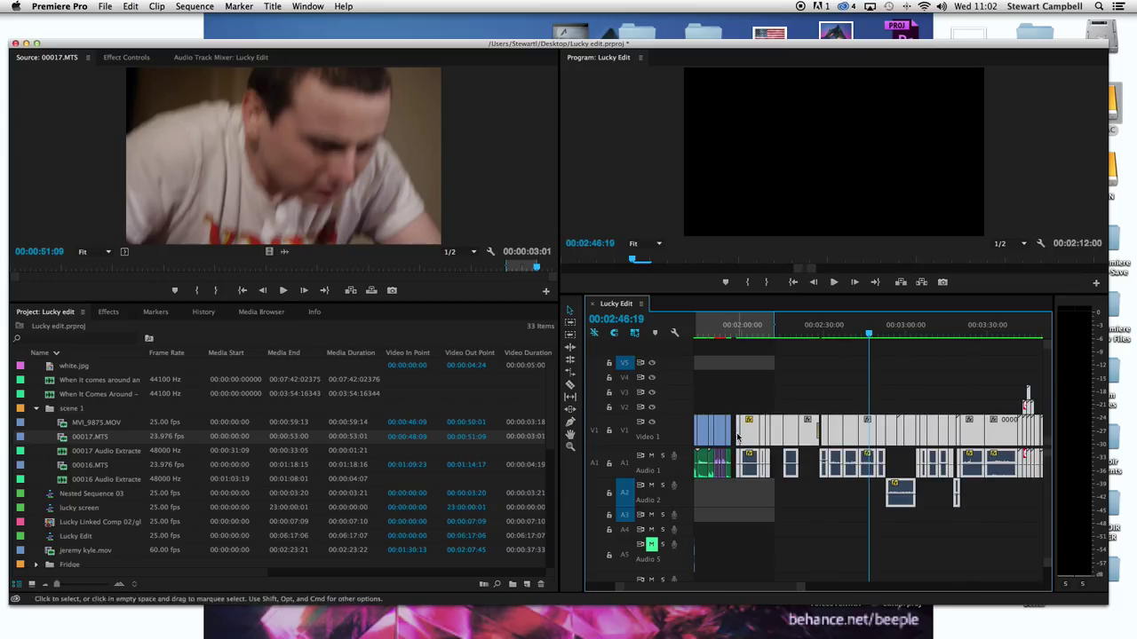
- Review the phone call scene's ending from 00:01:50:16, move the selected later clips up against the end of 00017.MTS, and play the cut
{"action": "left_click", "coordinate": [717, 331]}
{"action": "key", "text": "equal"}
{"action": "key", "text": "equal"}
{"action": "key", "text": "equal"}
{"action": "key", "text": "equal"}
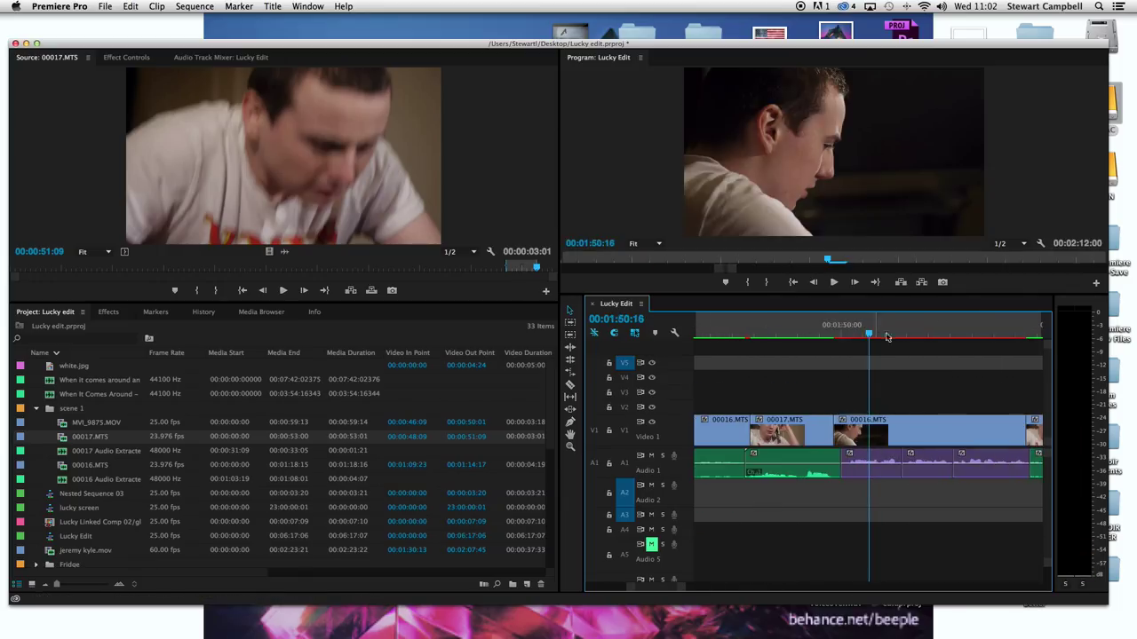
{"action": "key", "text": "space"}
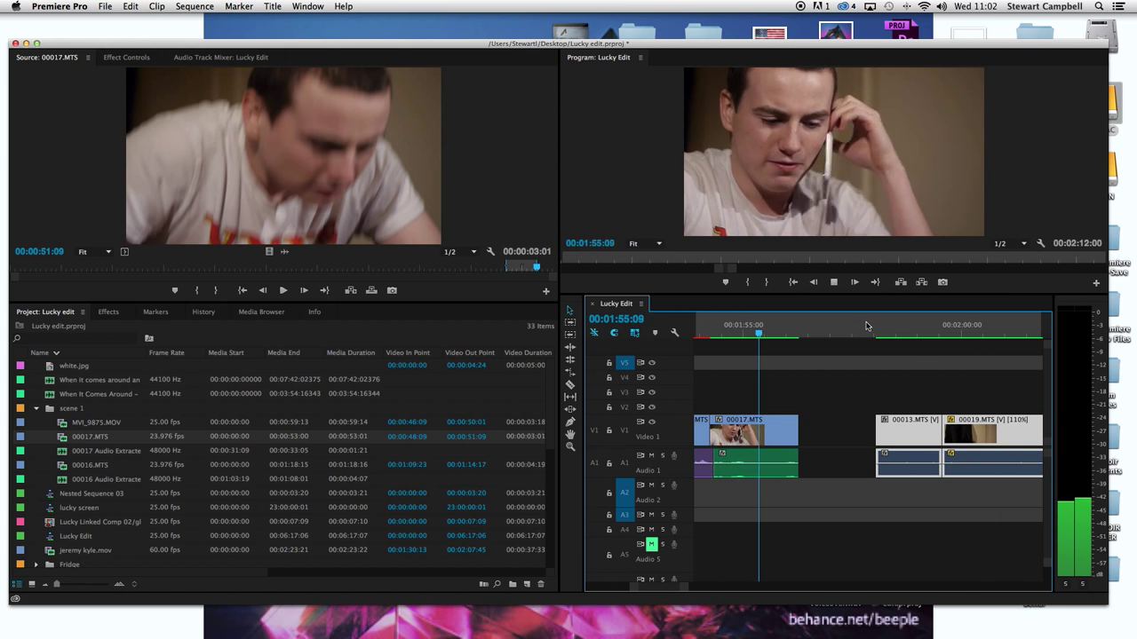
{"action": "key", "text": "space"}
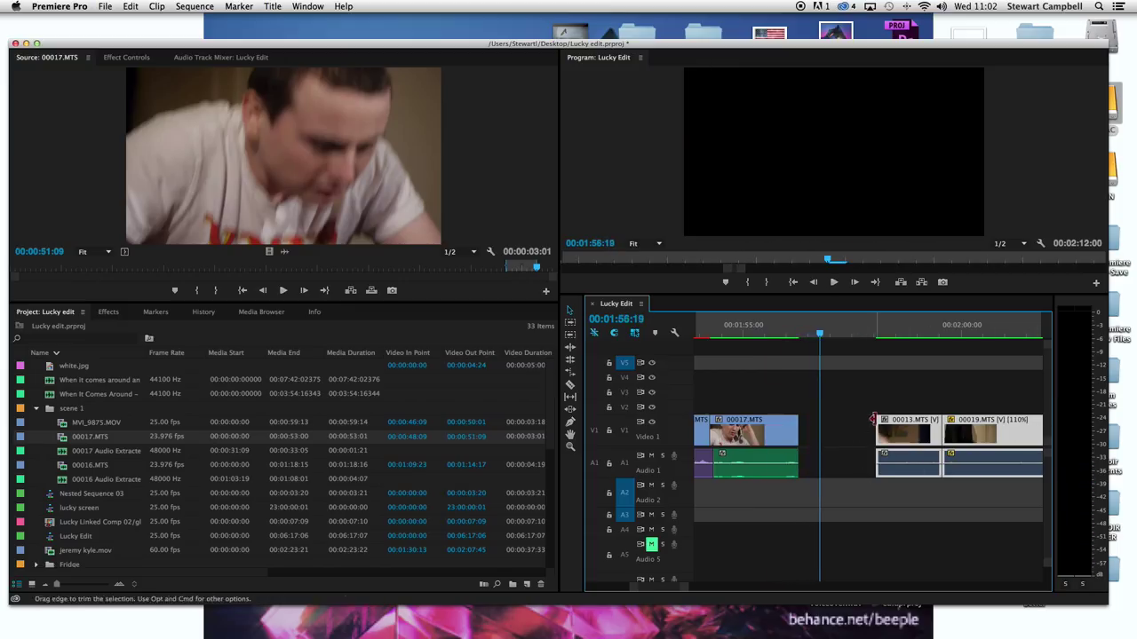
{"action": "left_click_drag", "start_coordinate": [888, 427], "coordinate": [826, 430]}
{"action": "key", "text": "space"}
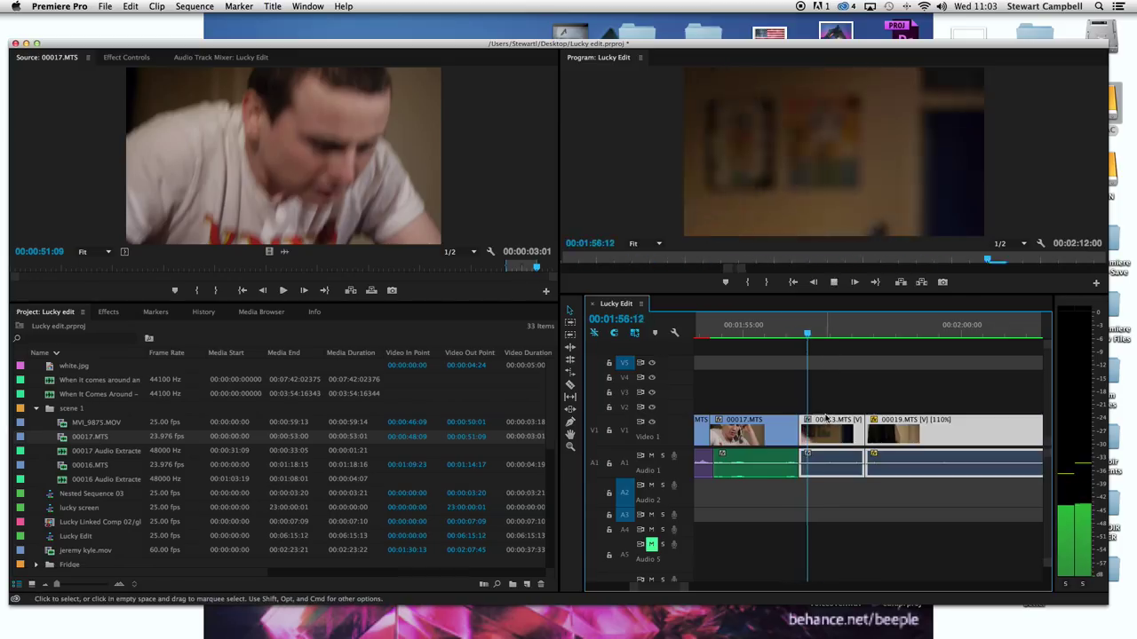
- Delete the 00013.MTS clip following 00017.MTS and ripple delete the gap it leaves before 00019.MTS
{"action": "left_click", "coordinate": [835, 430]}
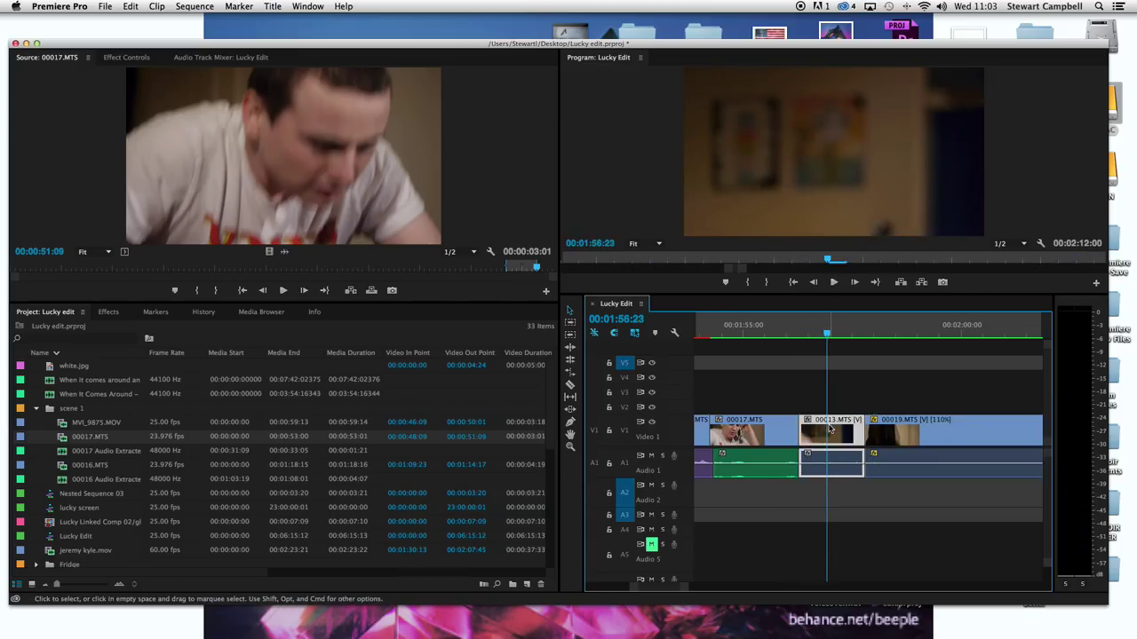
{"action": "key", "text": "Delete"}
{"action": "left_click", "coordinate": [831, 431]}
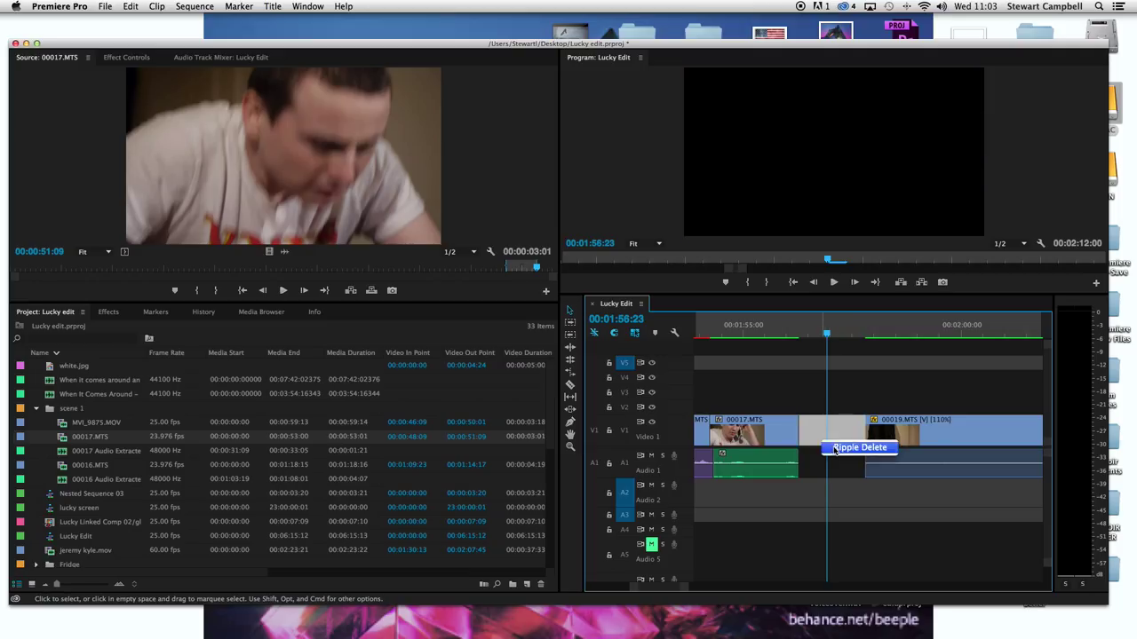
{"action": "key", "text": "Delete"}
- Play the sequence from the end of the phone call scene through to the shop scene at about 00:03:00:16
{"action": "left_click", "coordinate": [780, 327]}
{"action": "key", "text": "space"}
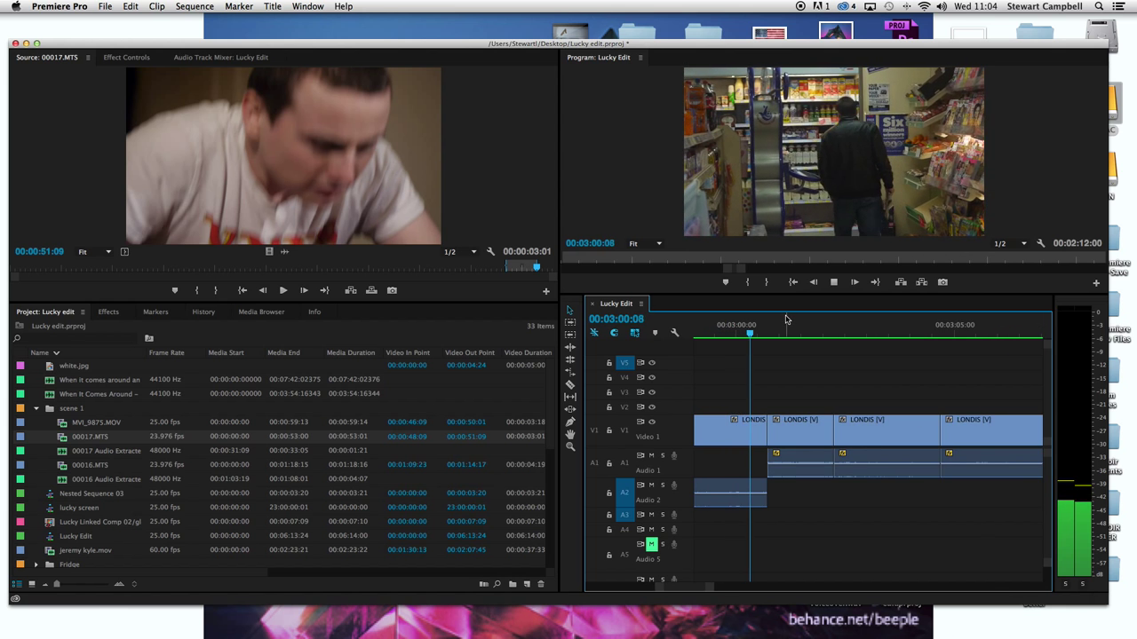
{"action": "key", "text": "space"}
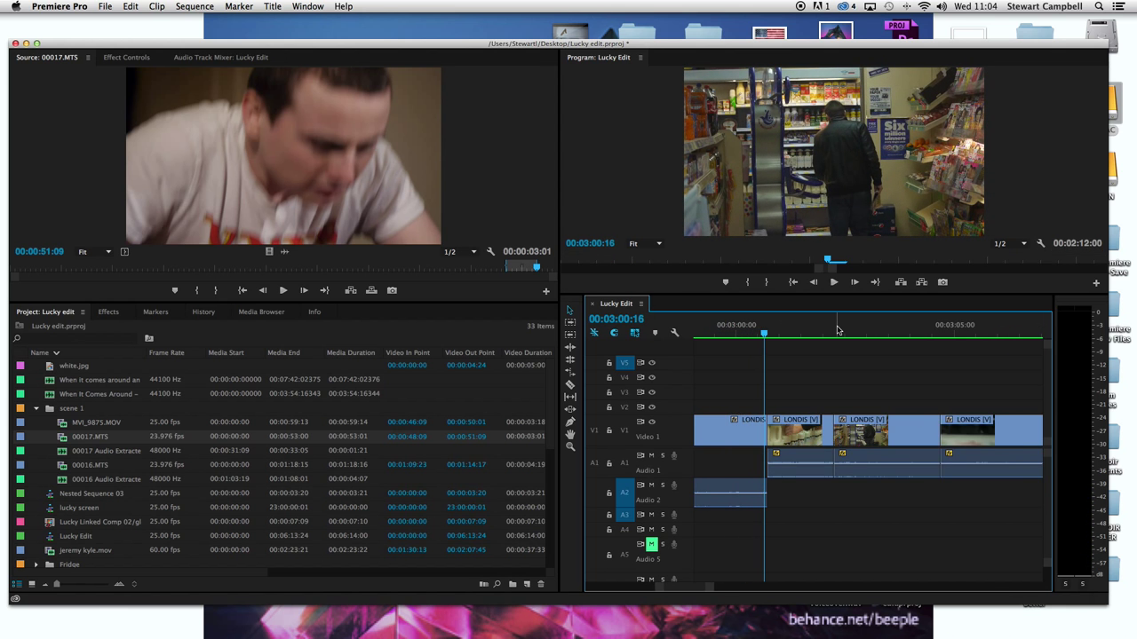